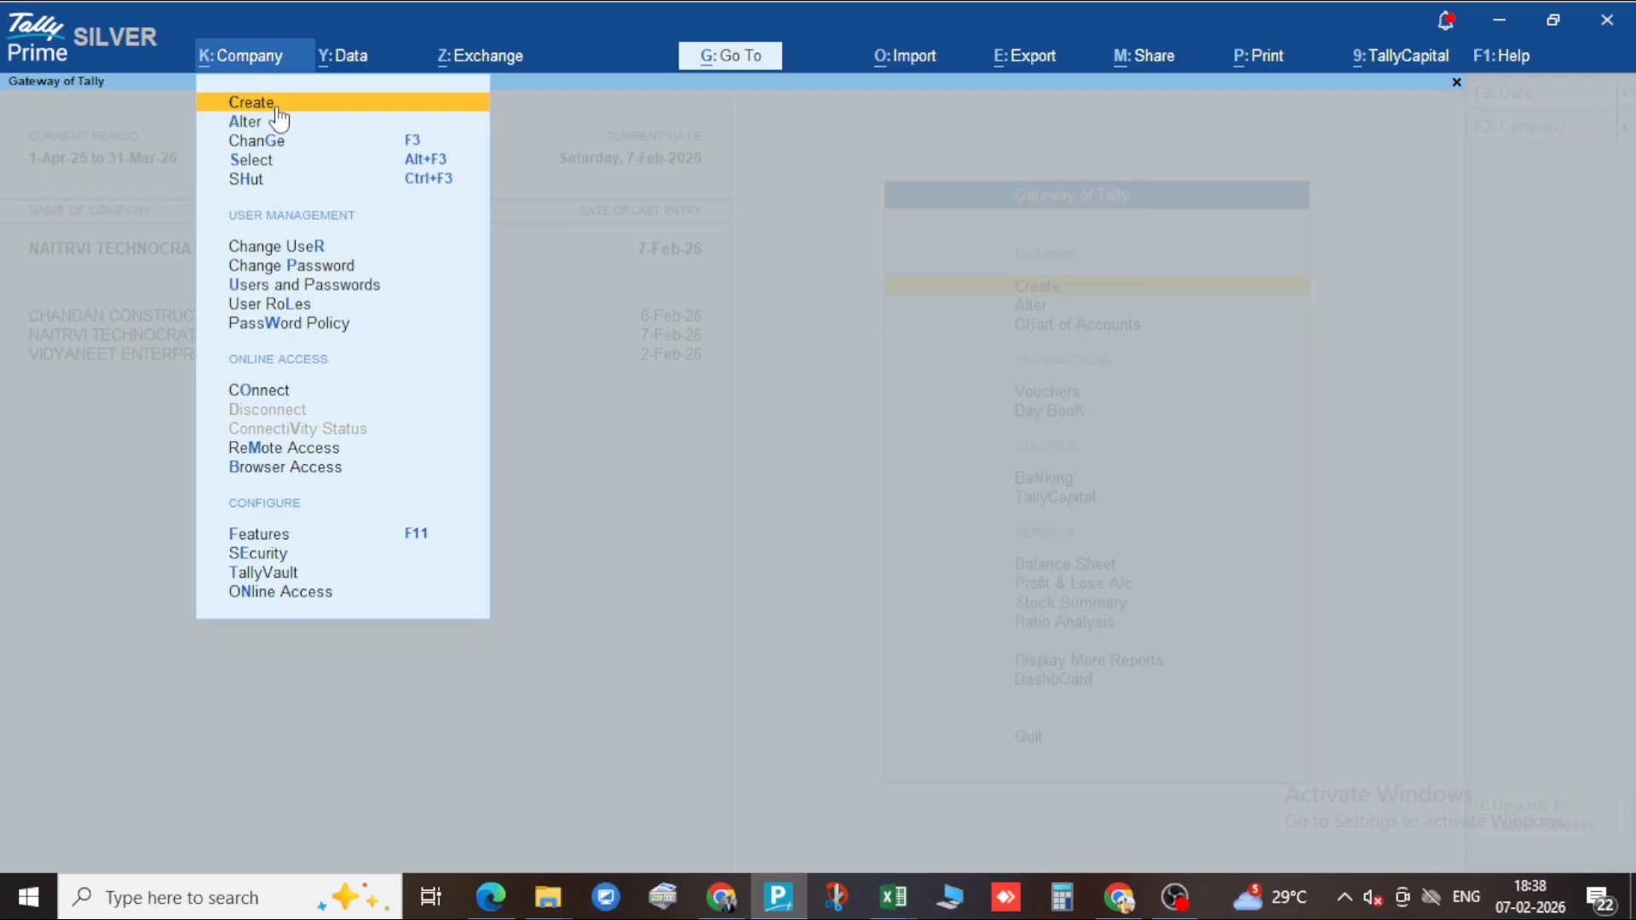
Start a new company and copy the trade name J P Constructions and Contractors from the GST certificate PDF in Edge as company and mailing name
click(278, 112)
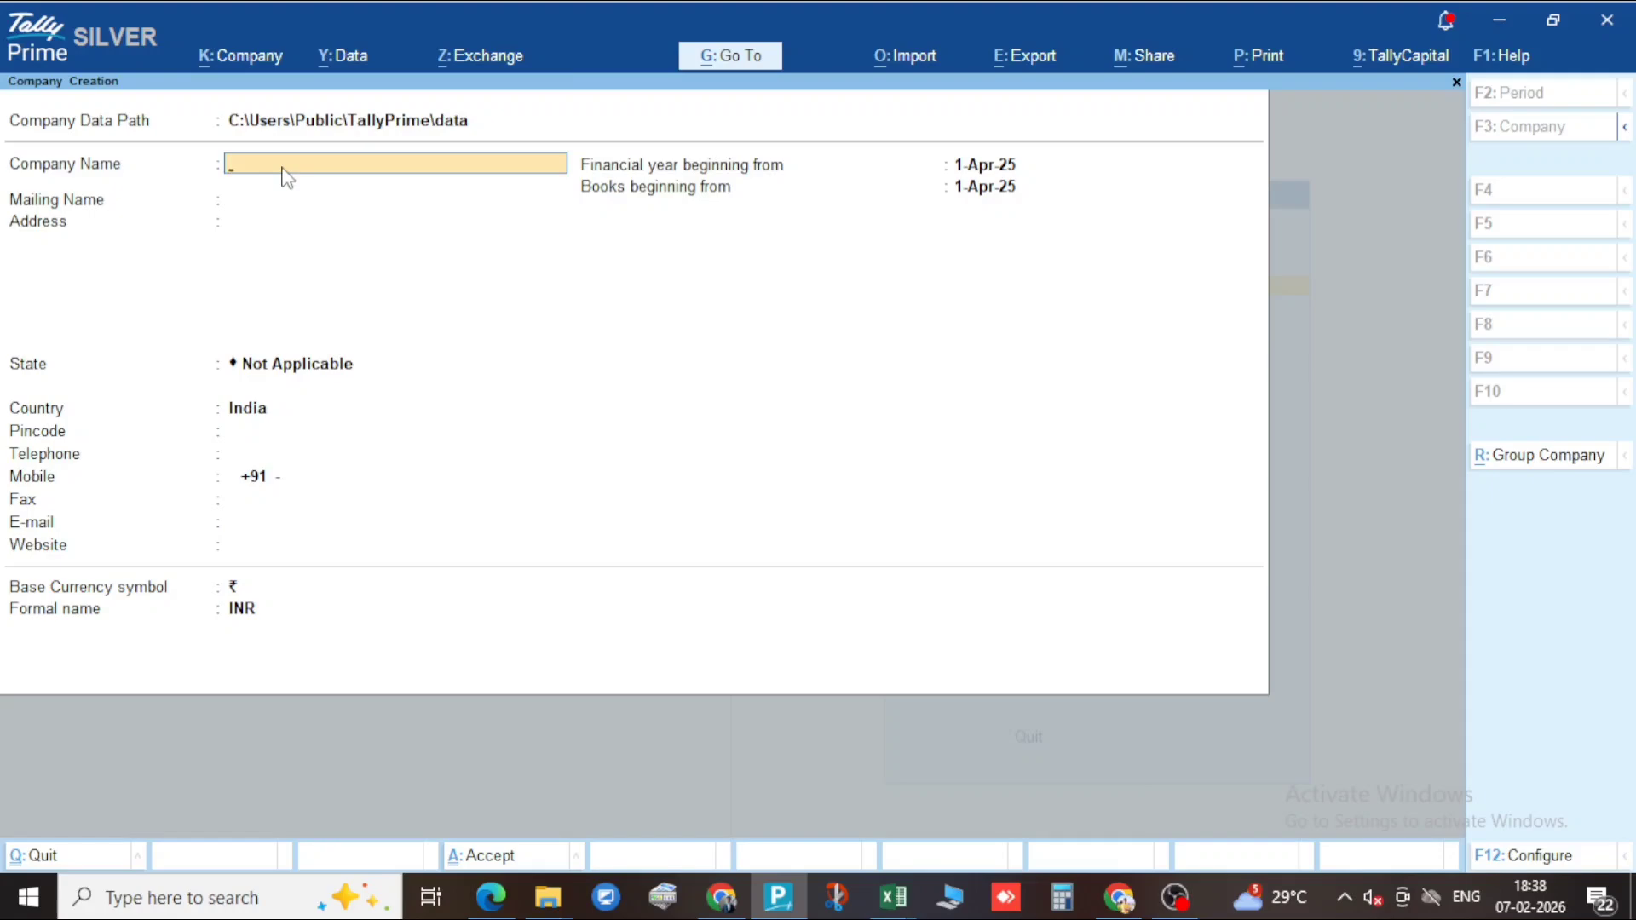
click(491, 896)
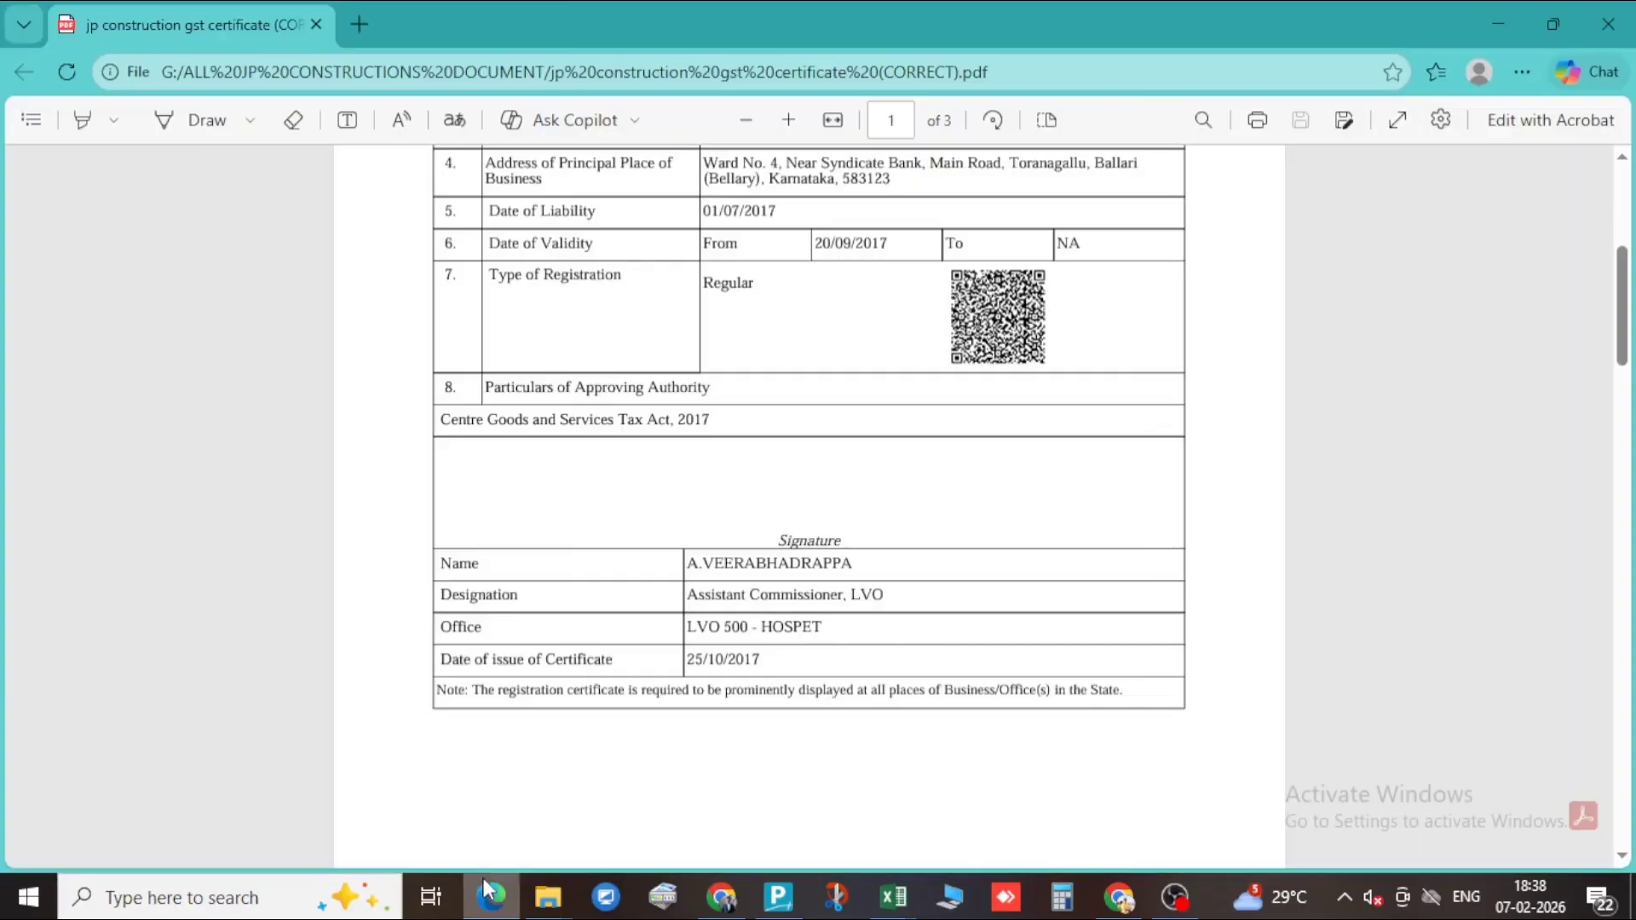
scroll(699, 366, up, 5)
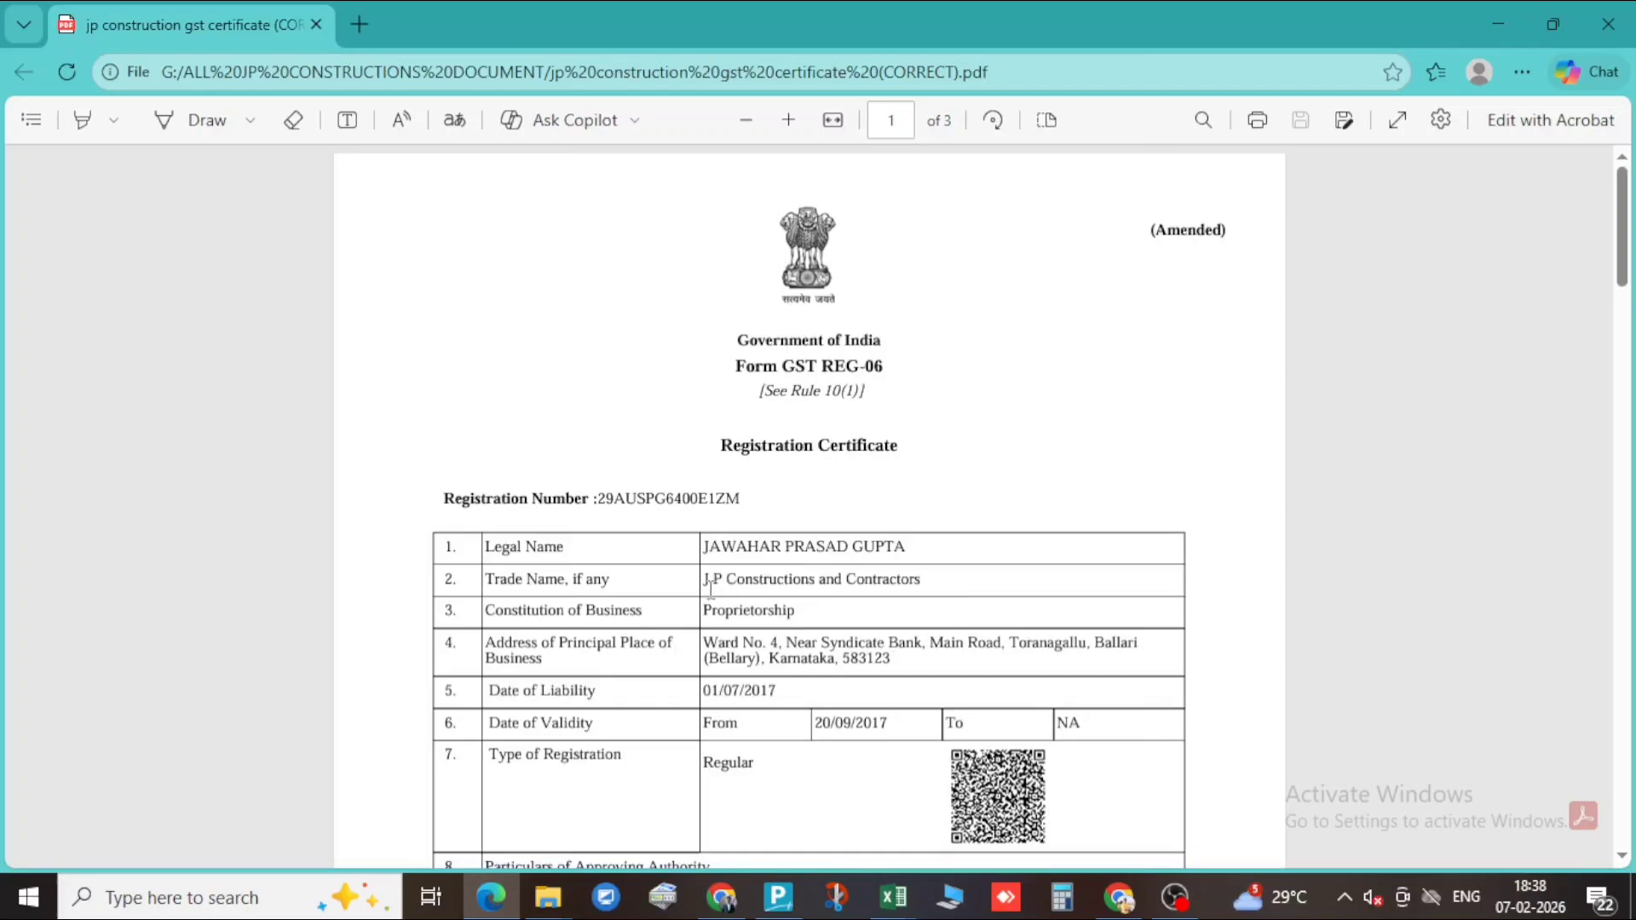
drag(703, 584, 925, 578)
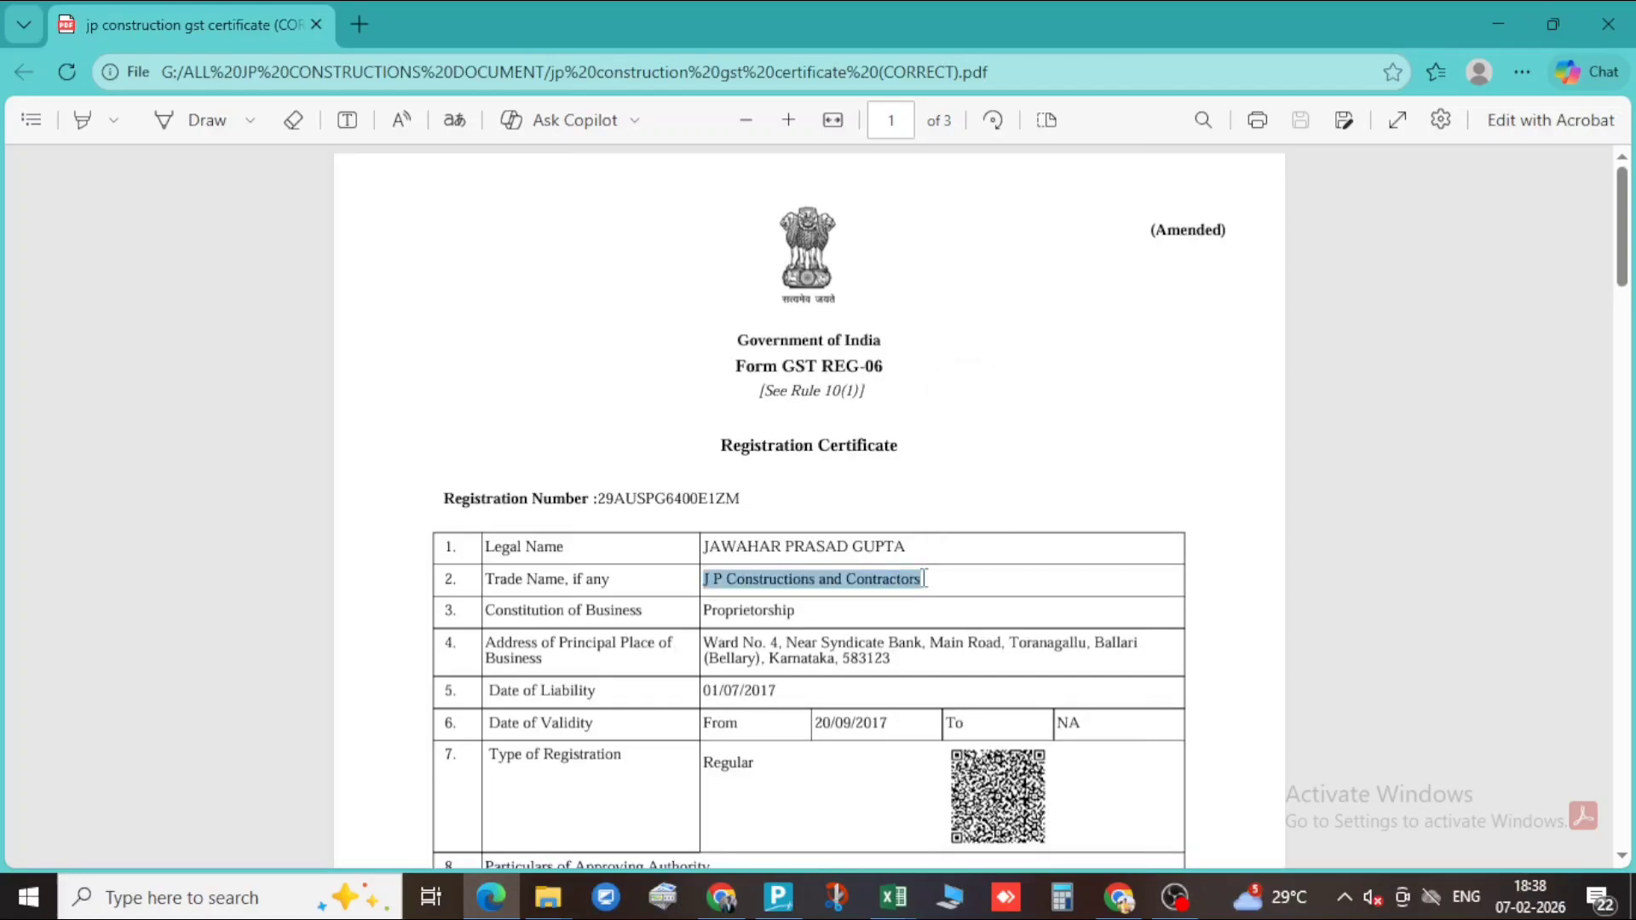
key(alt+Tab)
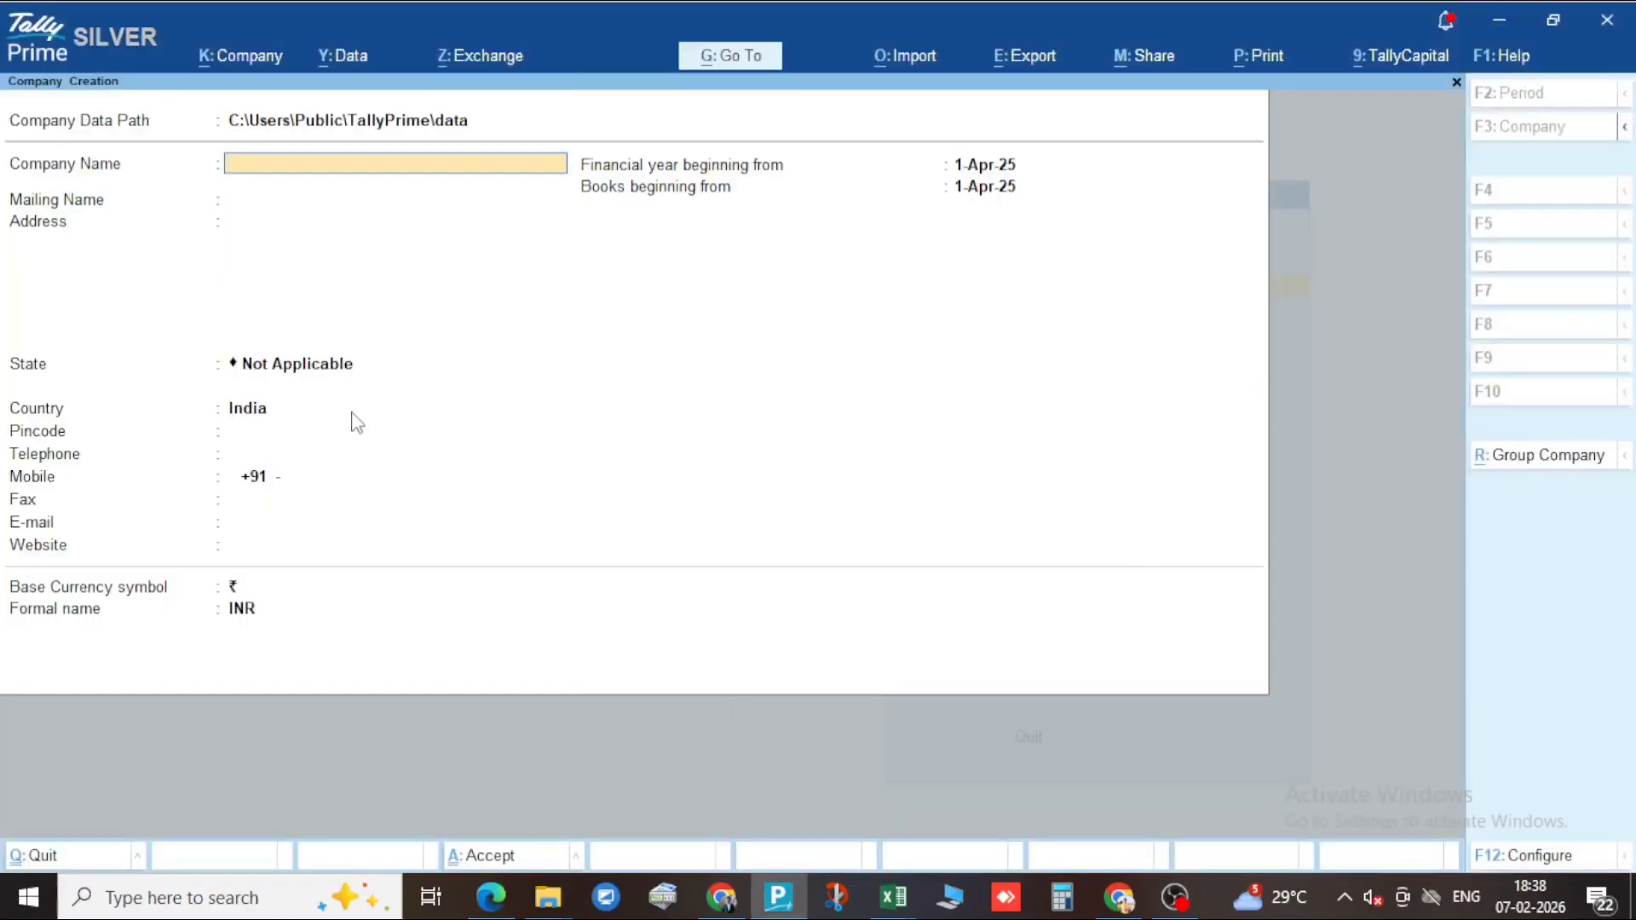
key(ctrl+alt+v)
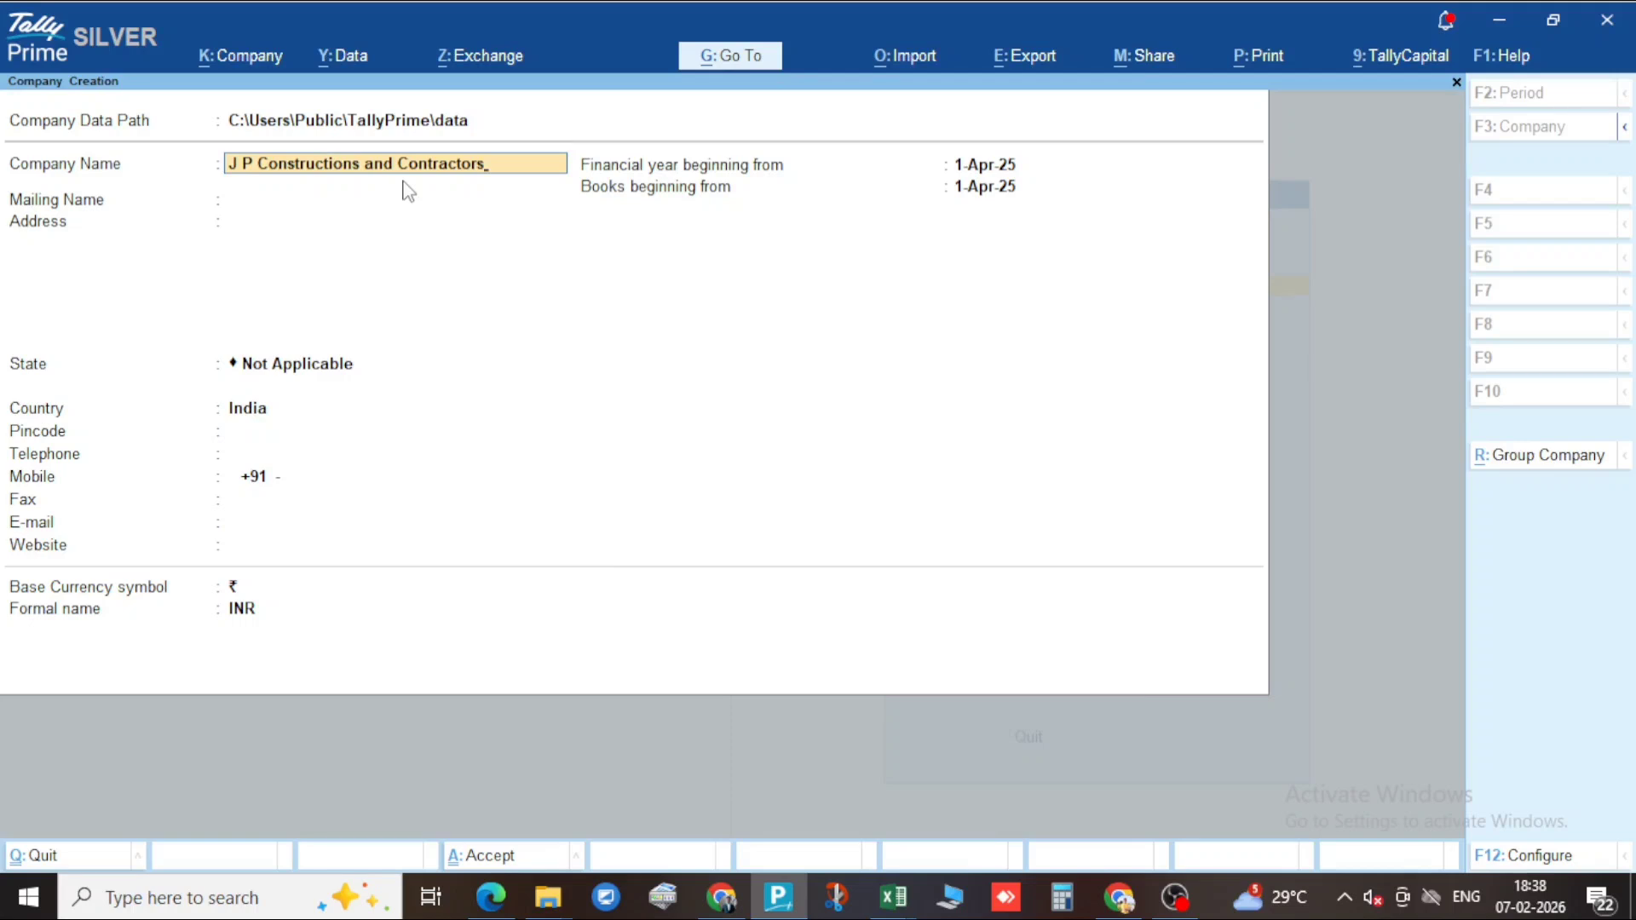
key(Return)
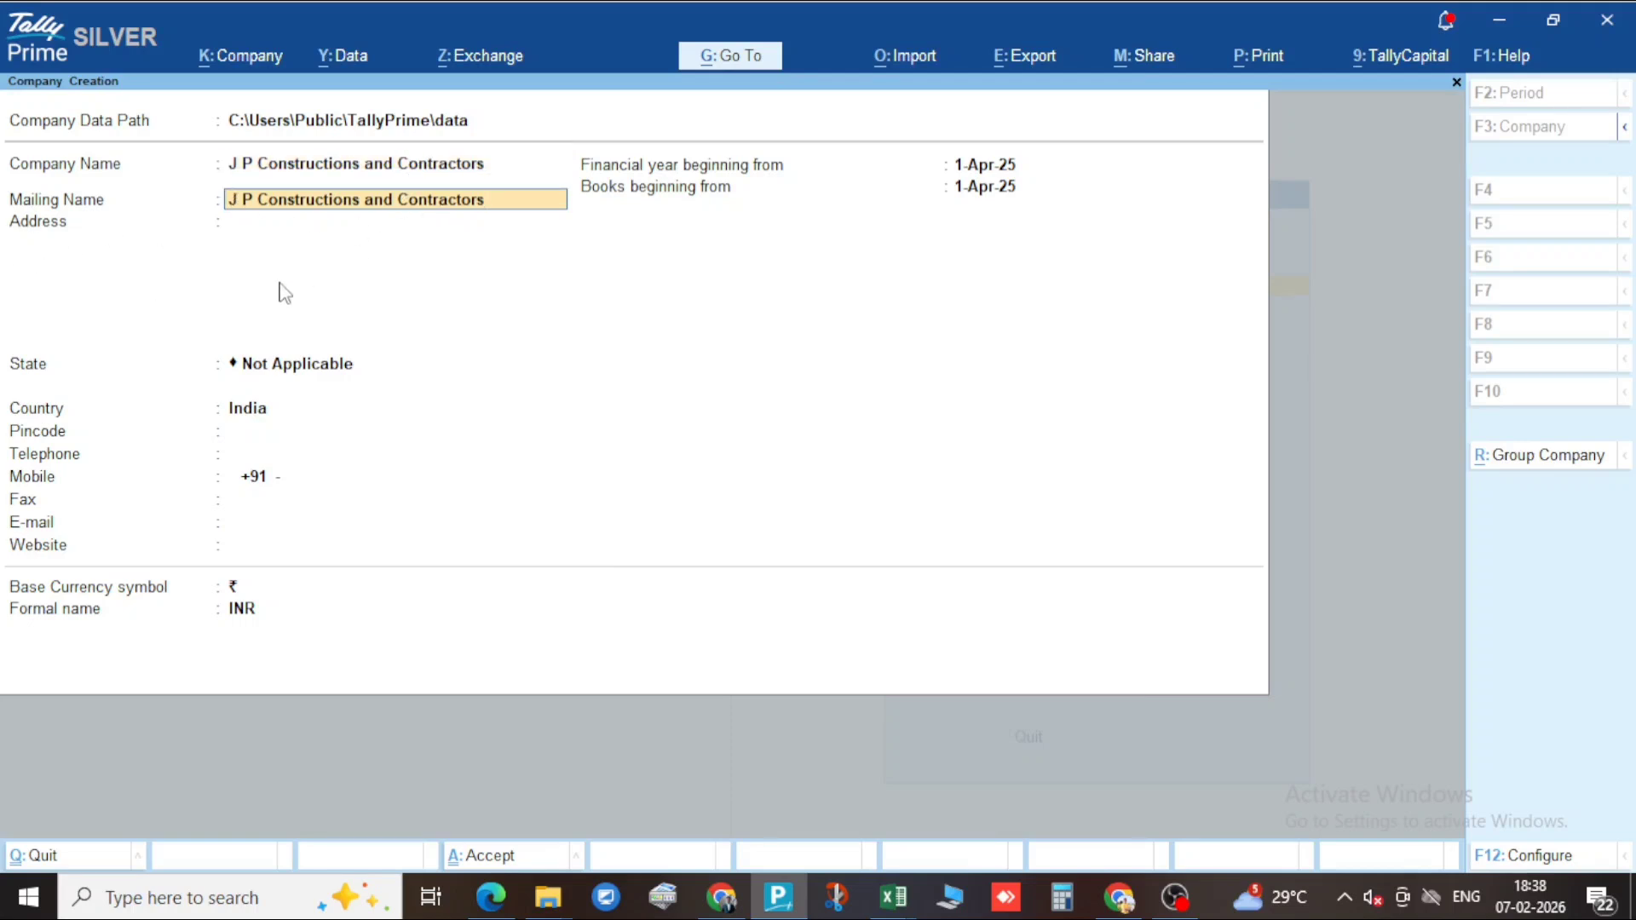
key(Return)
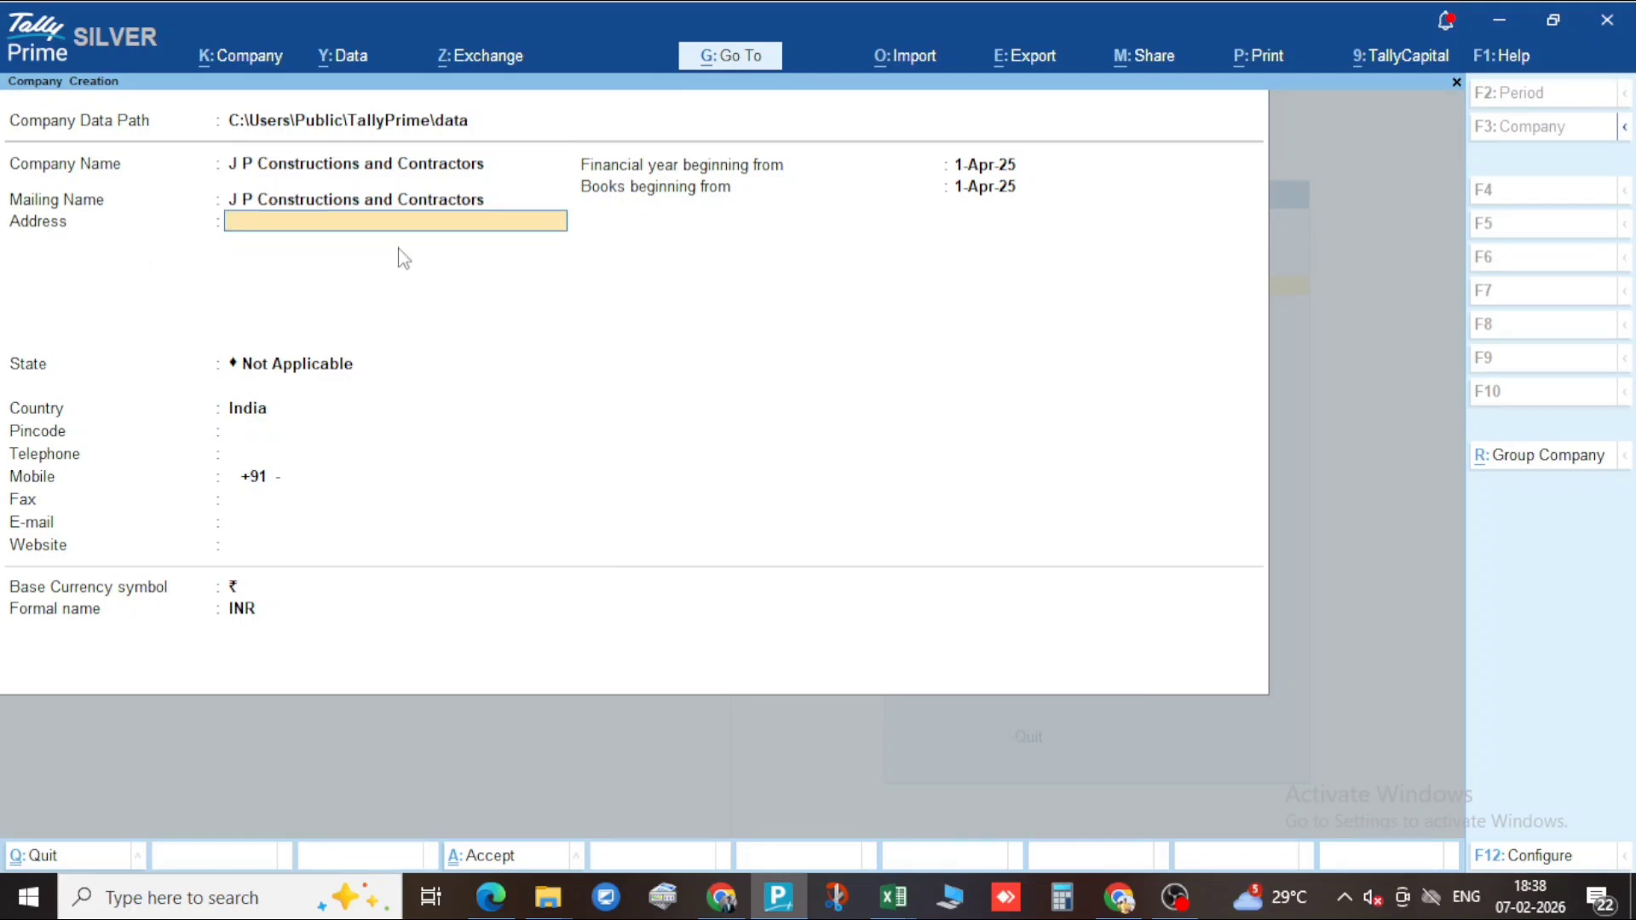
Copy the first part of the principal business address from the GST certificate in Edge into the company's first address line in TallyPrime
key(alt+Tab)
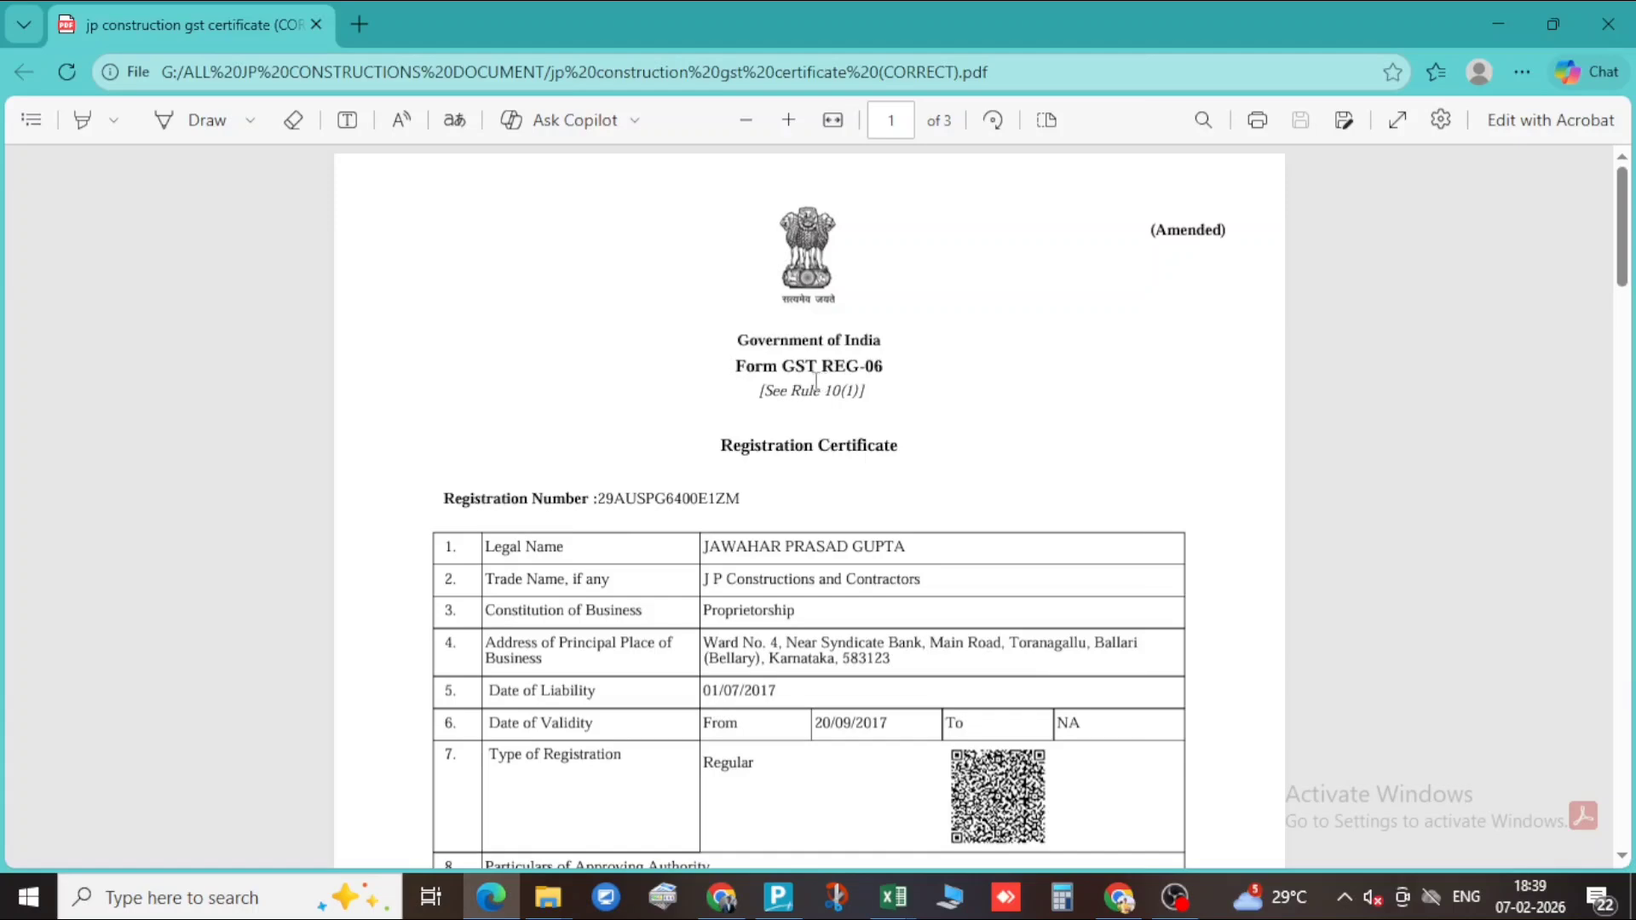
scroll(561, 514, down, 3)
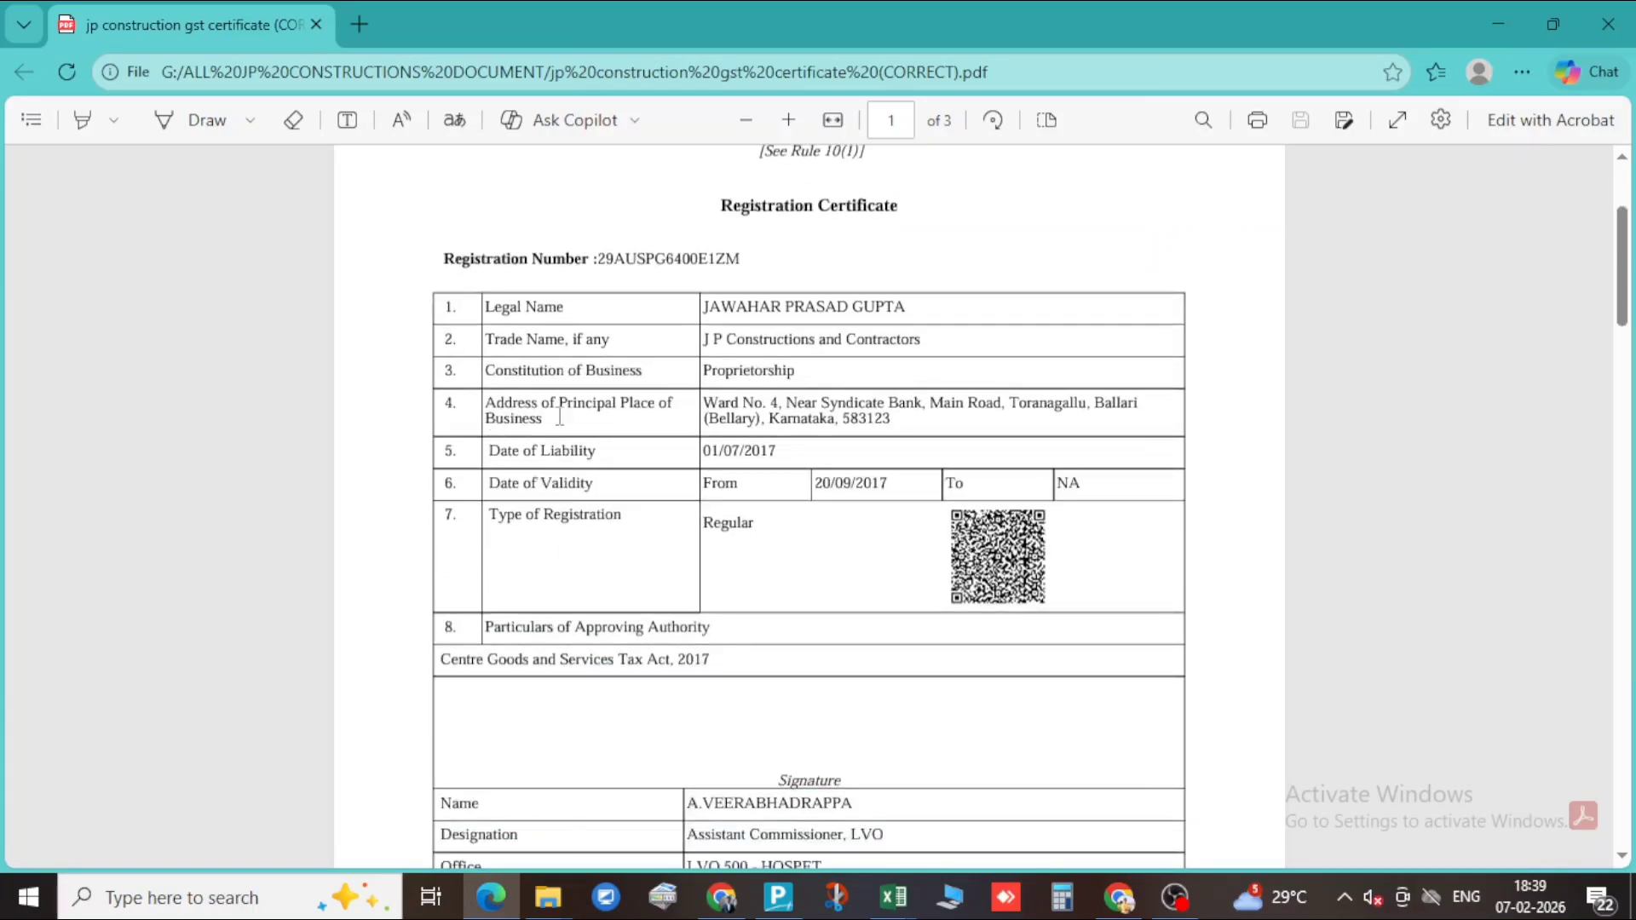
drag(706, 411, 858, 415)
click(768, 409)
drag(706, 410, 928, 408)
click(708, 402)
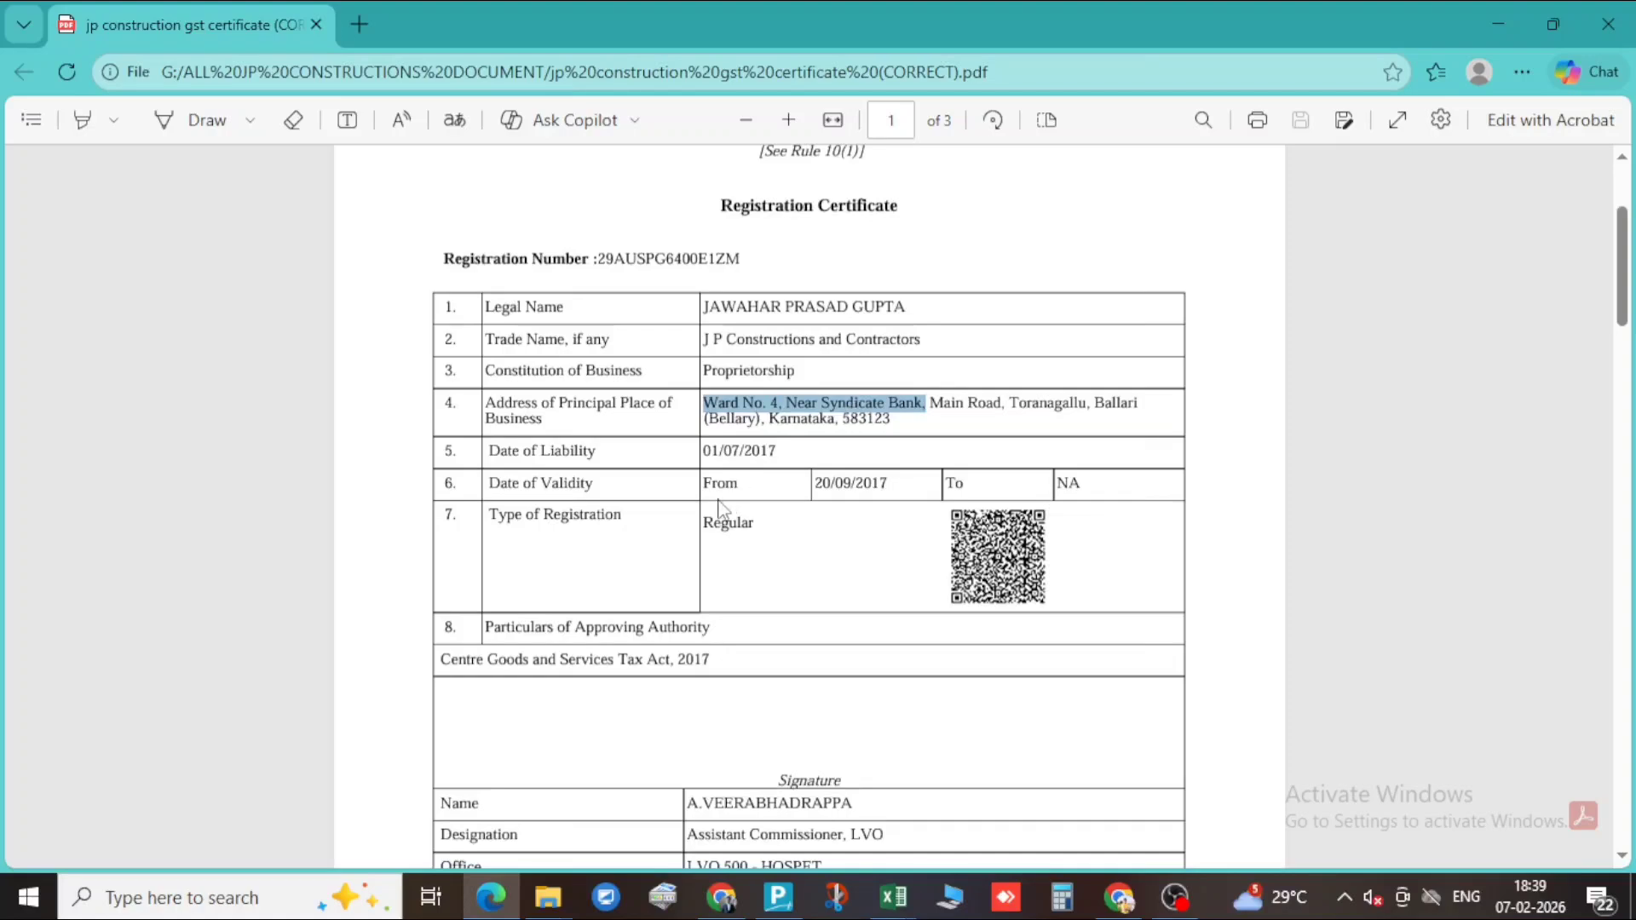
key(alt+Tab)
key(ctrl+alt+v)
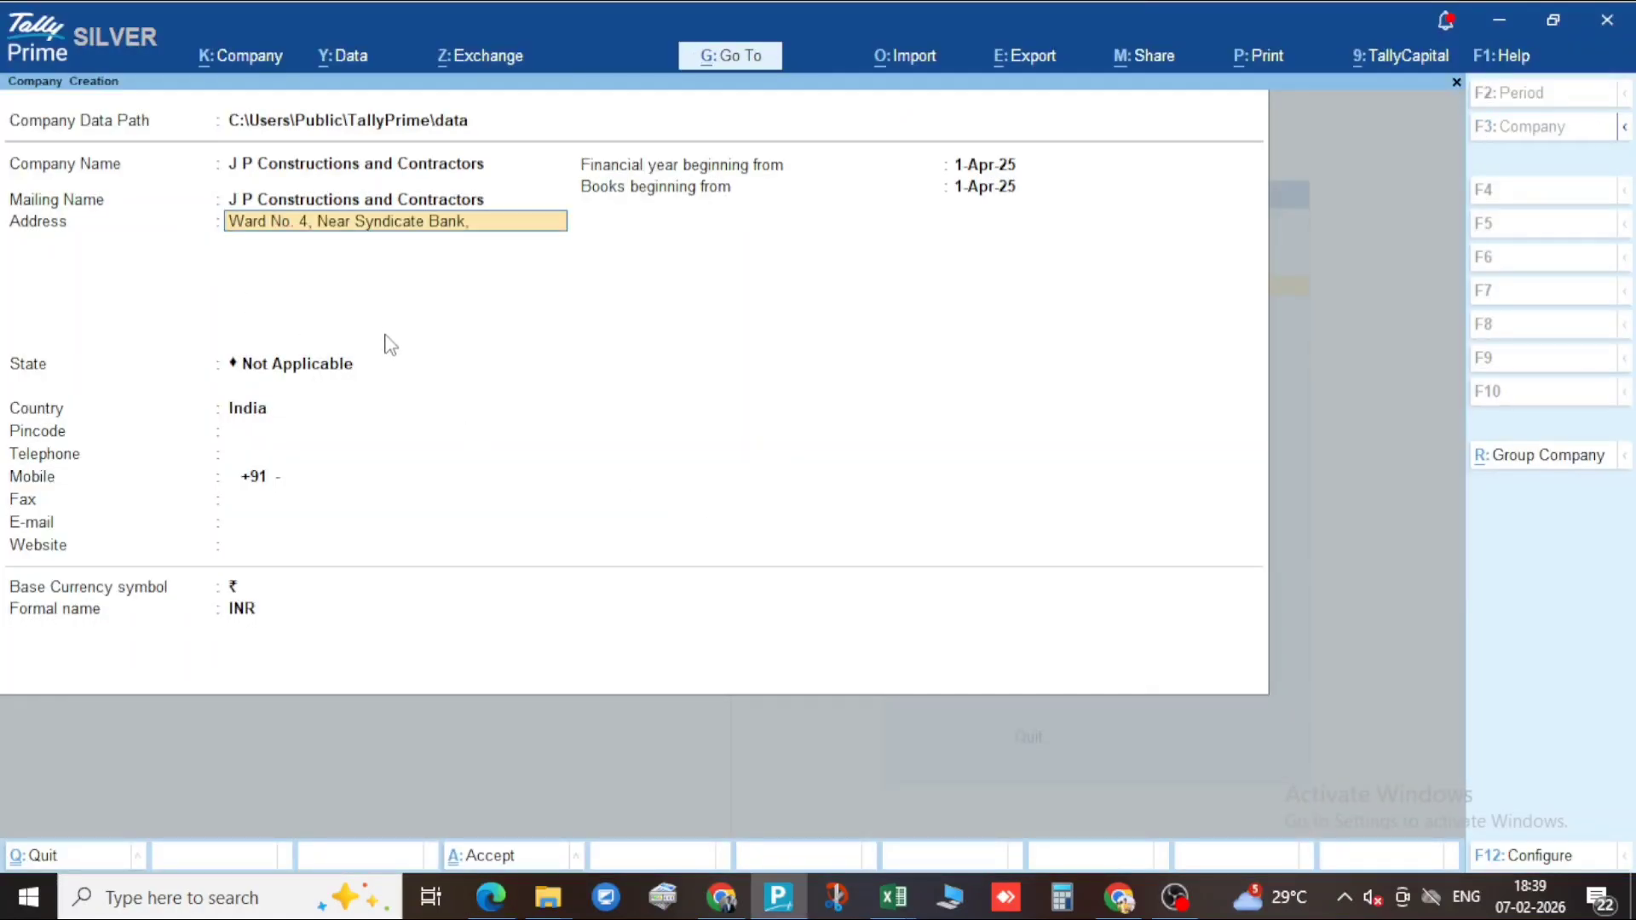
key(Return)
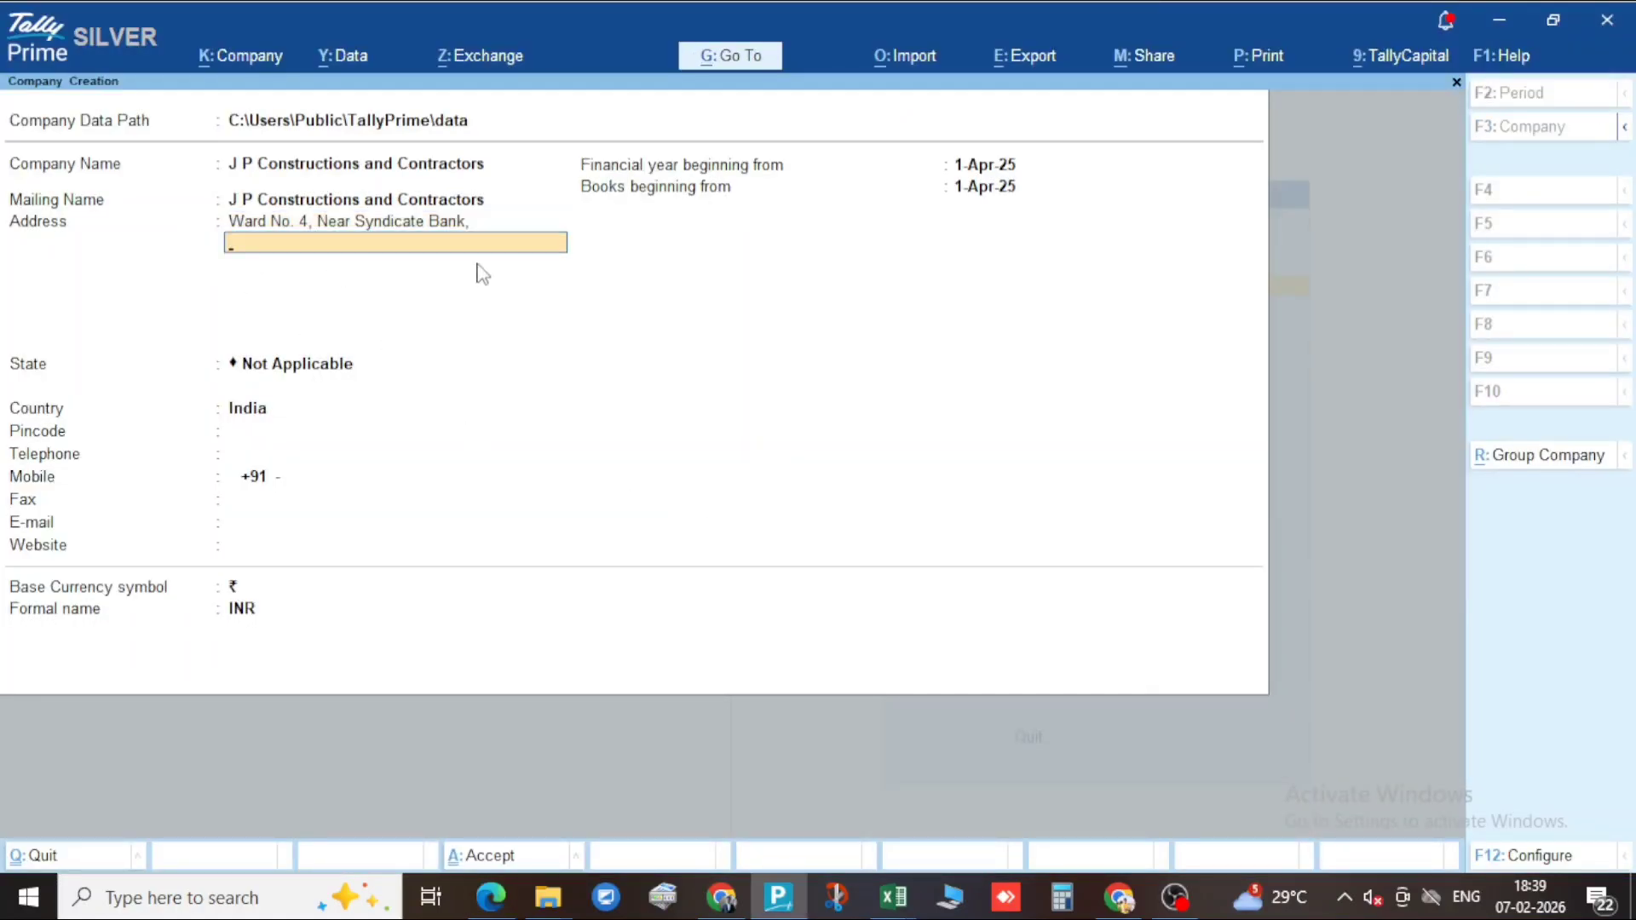
Copy the rest of the business address, up to the state, from the certificate in Edge into the company's second address line
key(alt+Tab)
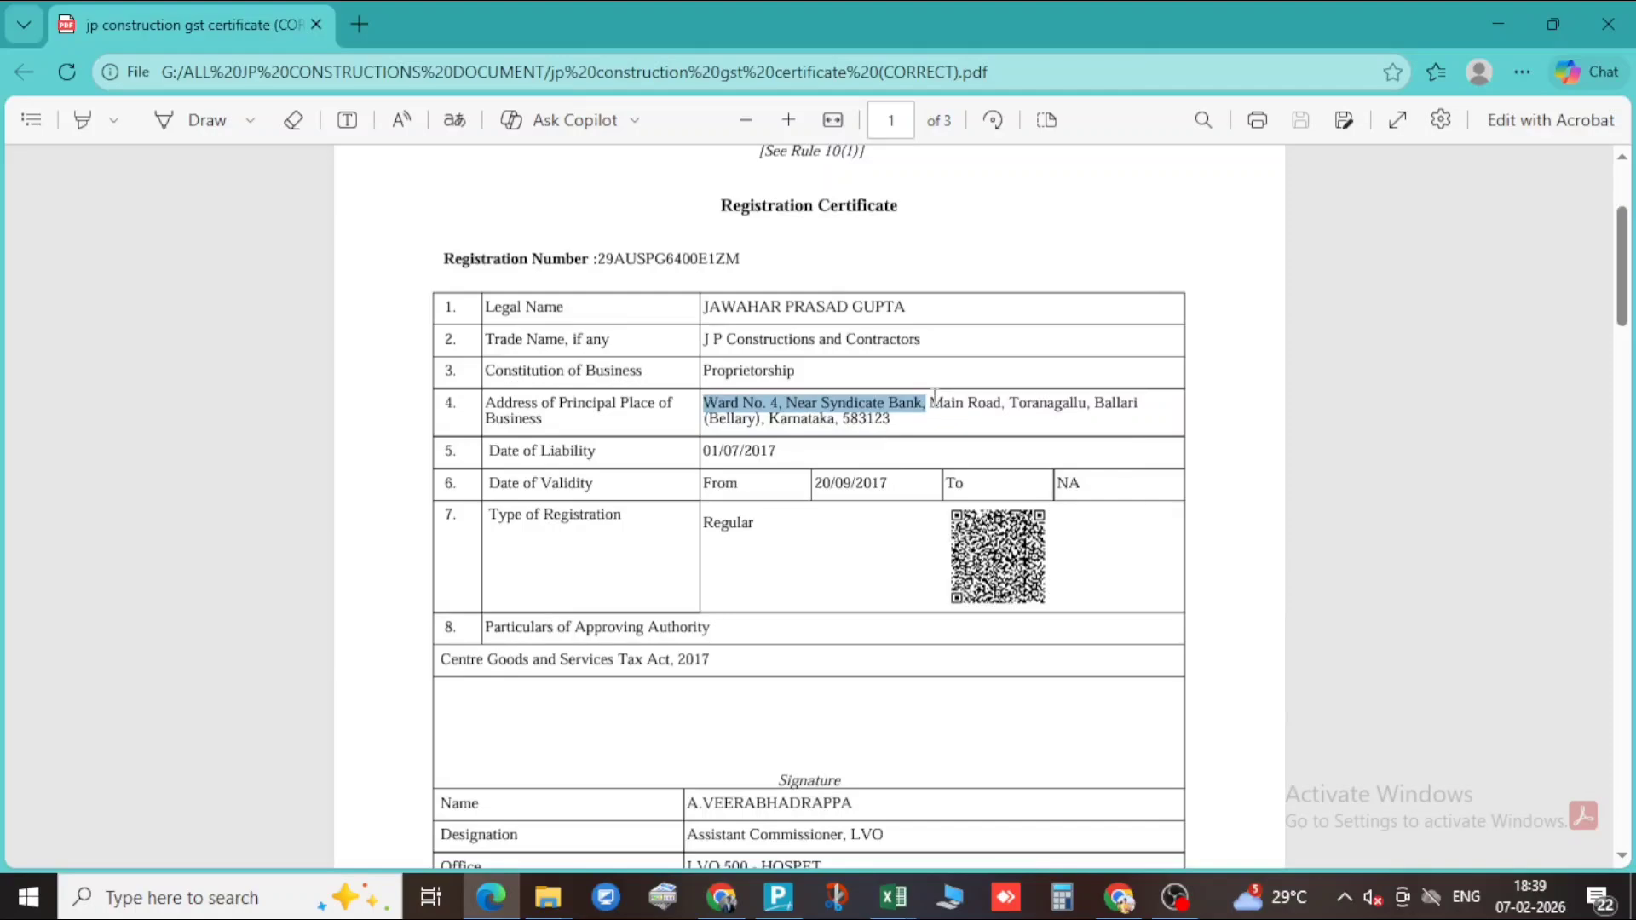
drag(932, 398, 754, 426)
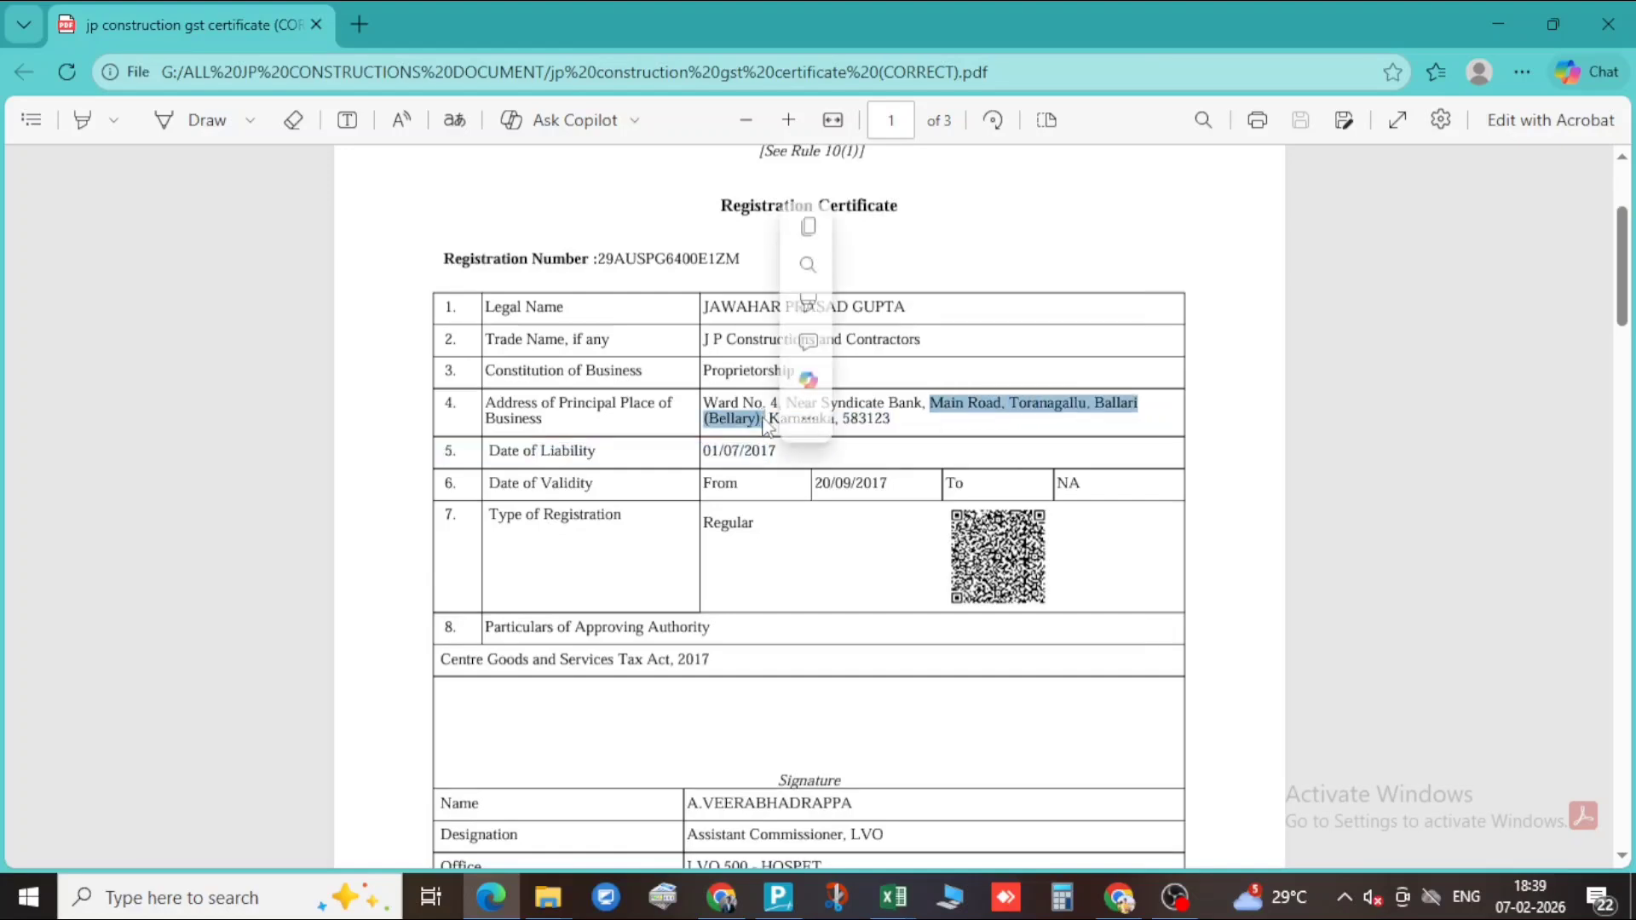
key(ctrl+c)
key(alt+Tab)
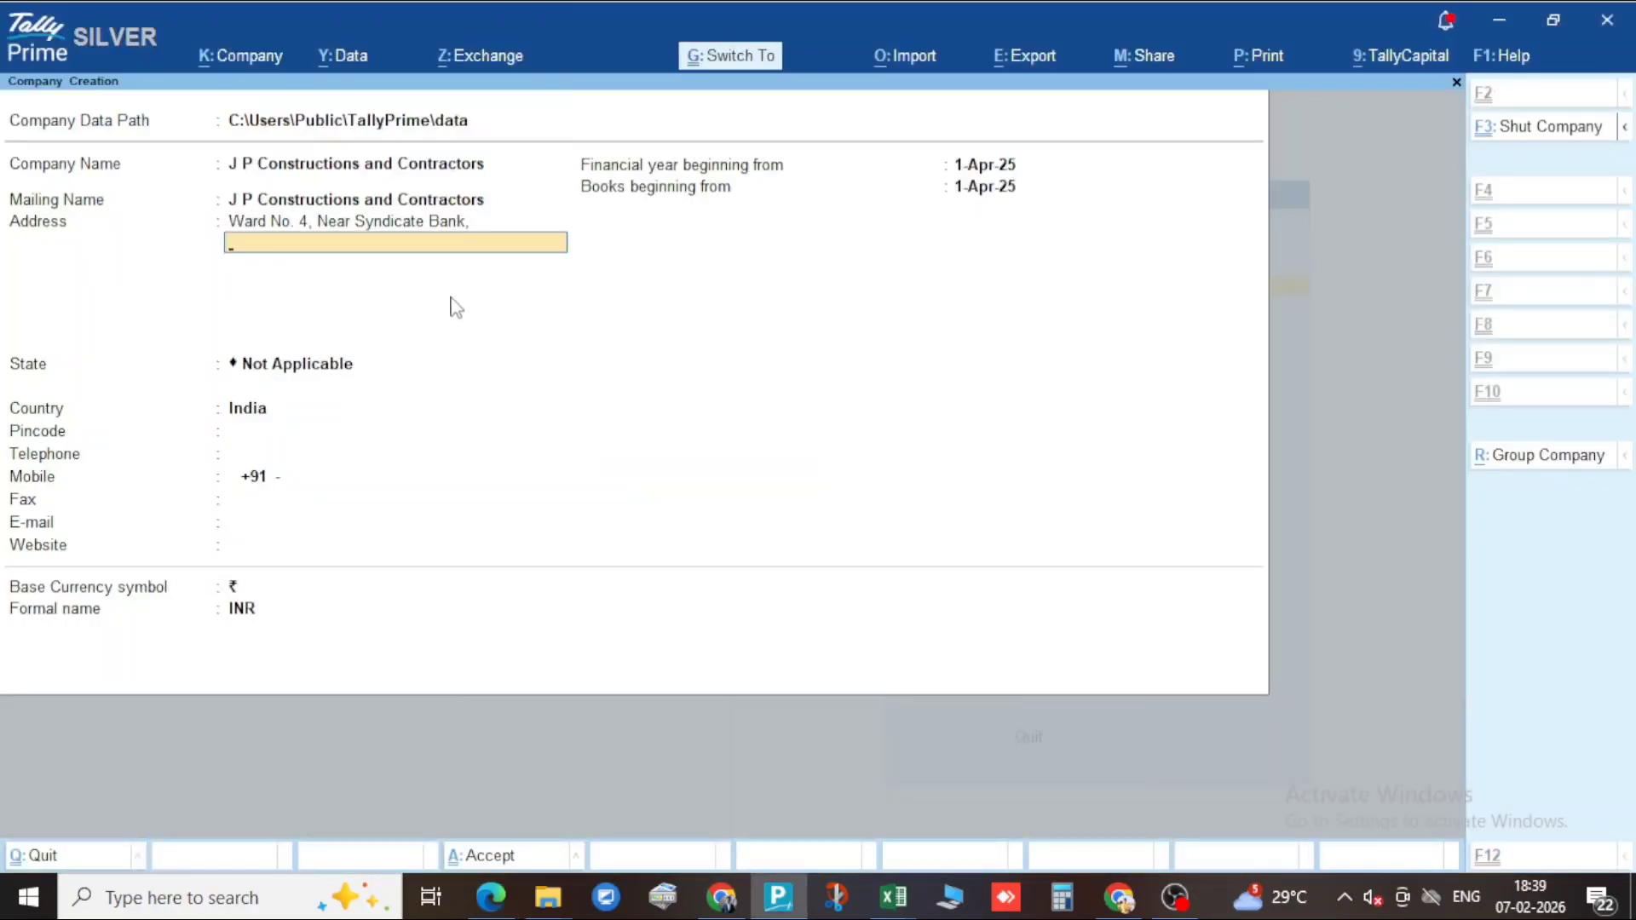
key(ctrl+alt+v)
key(Return)
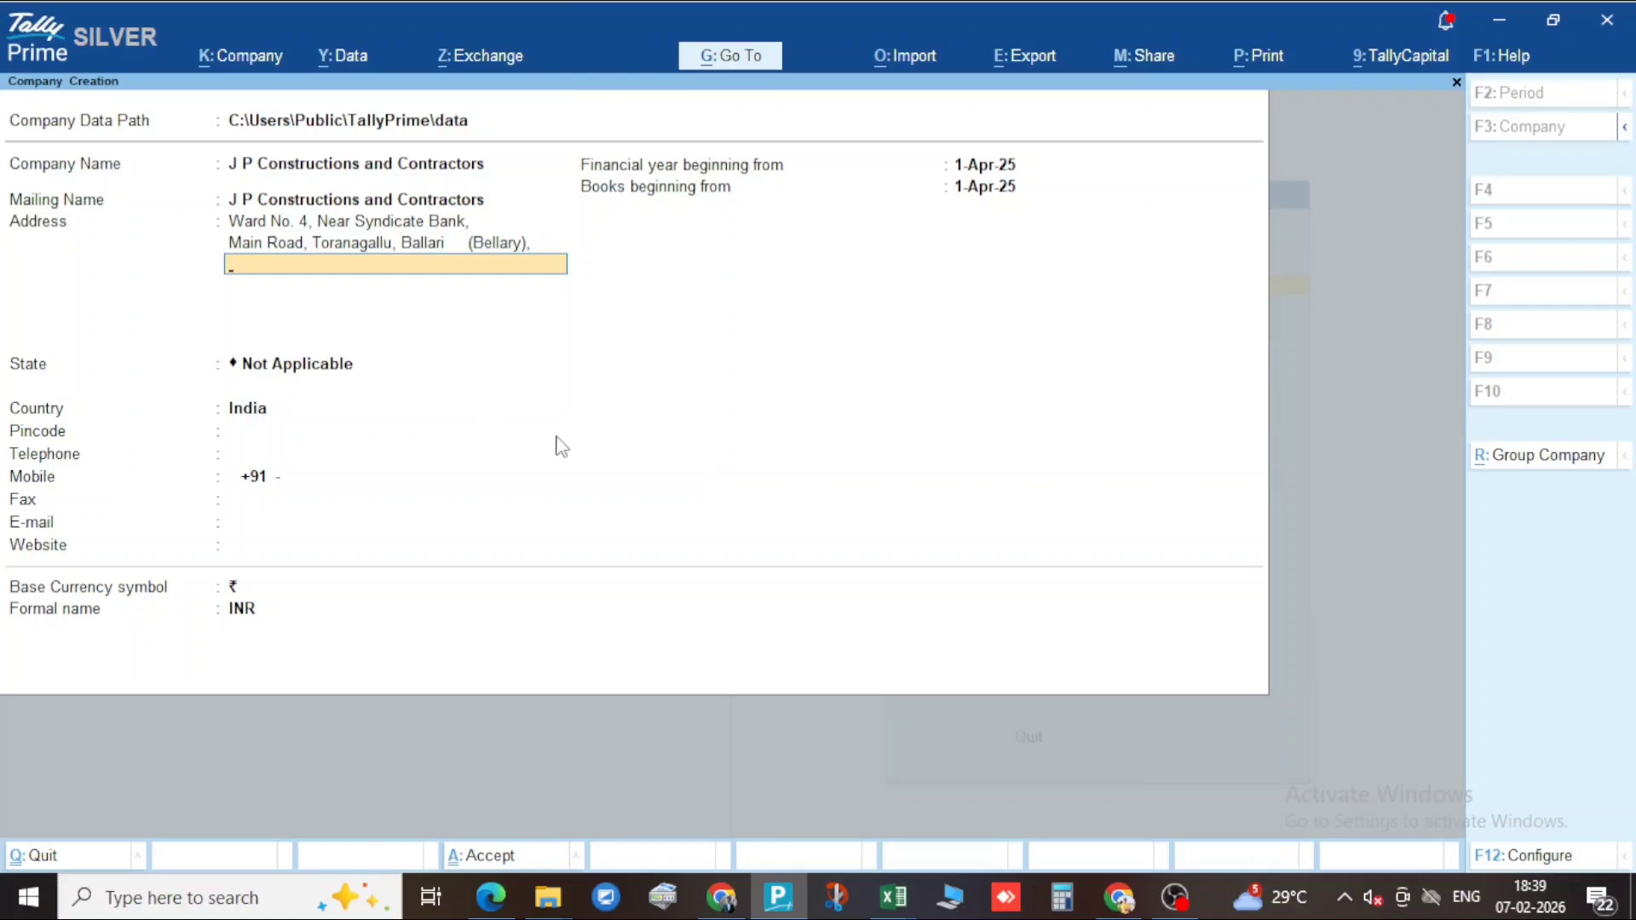
Check the state on the certificate in Edge and set the company's state to Karnataka in TallyPrime
key(alt+Tab)
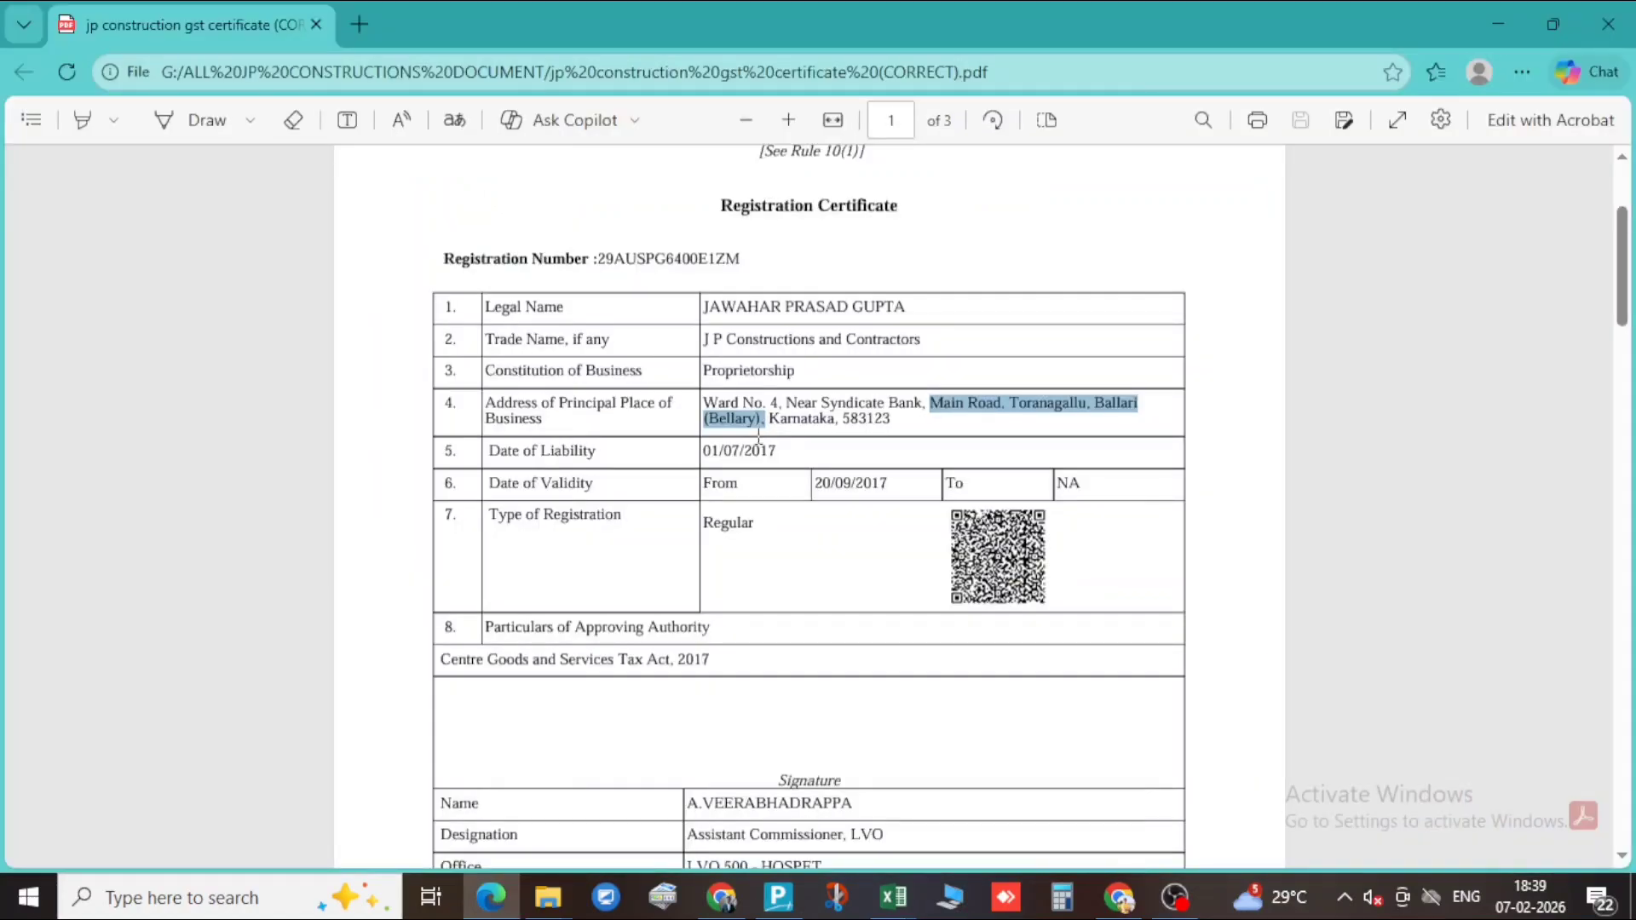
key(alt+Tab)
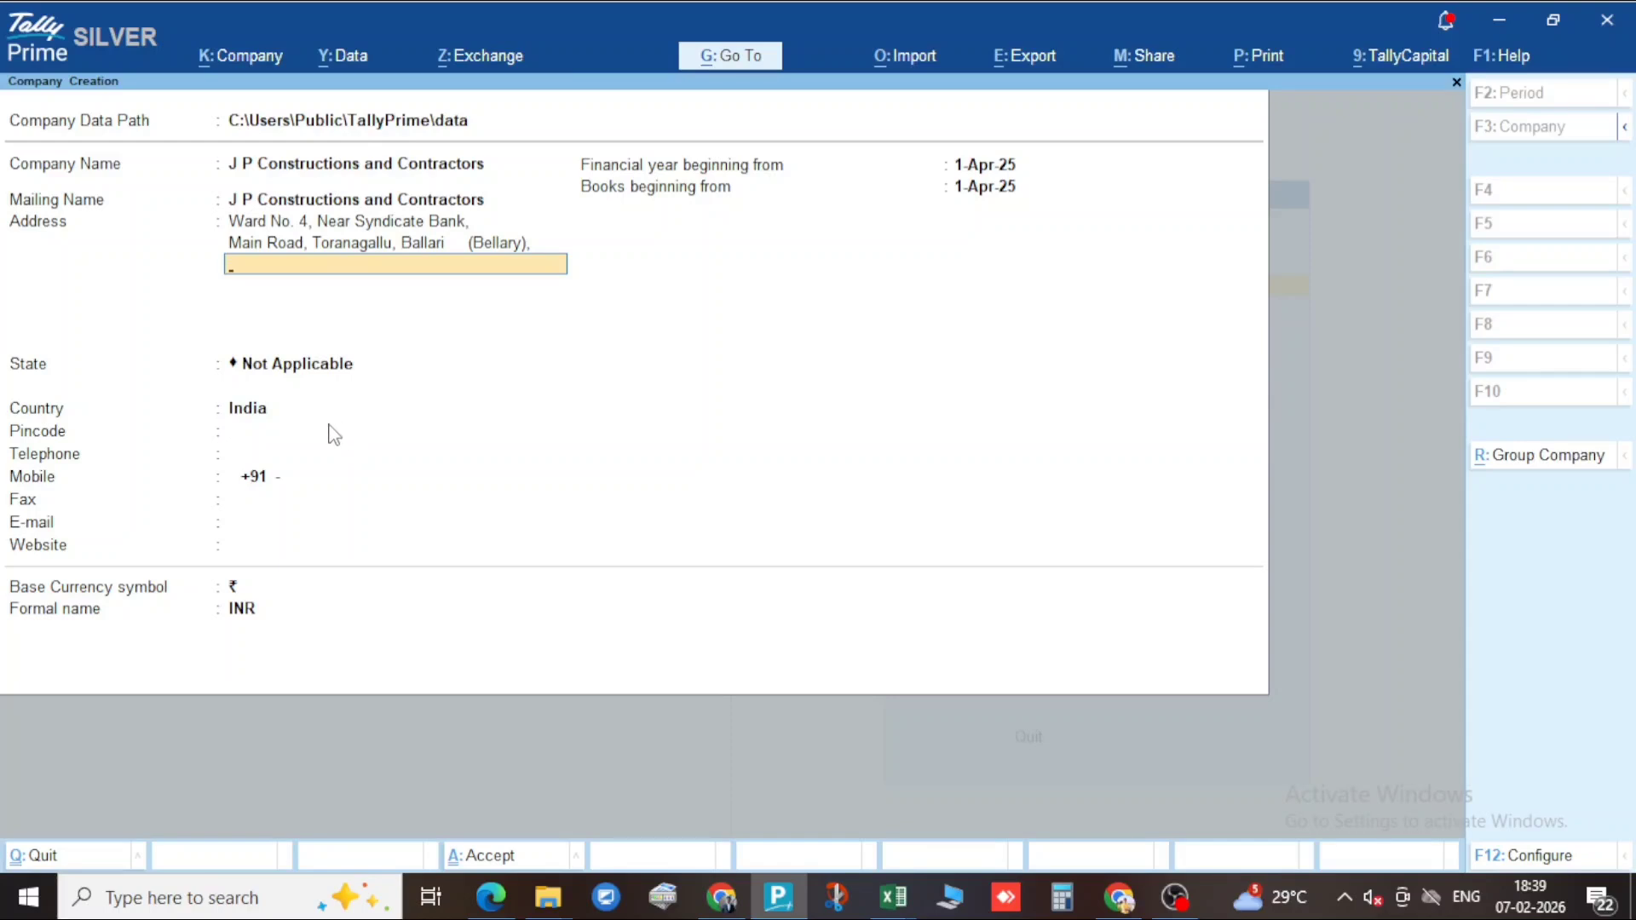
key(alt+Tab)
key(alt+Tab)
click(401, 376)
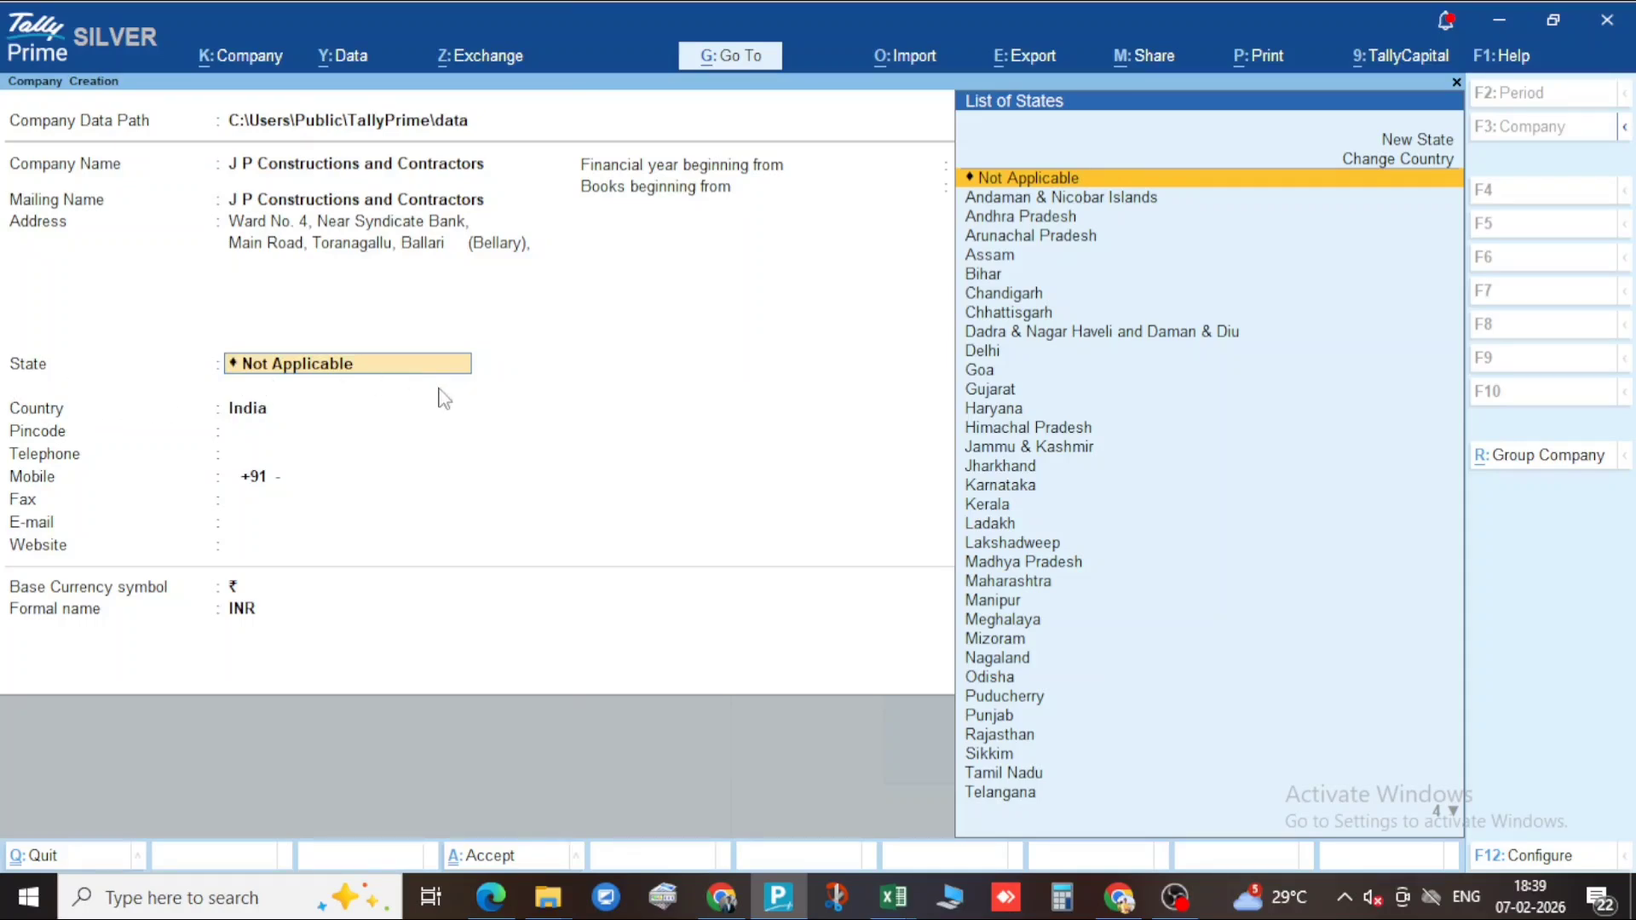
text(KAR)
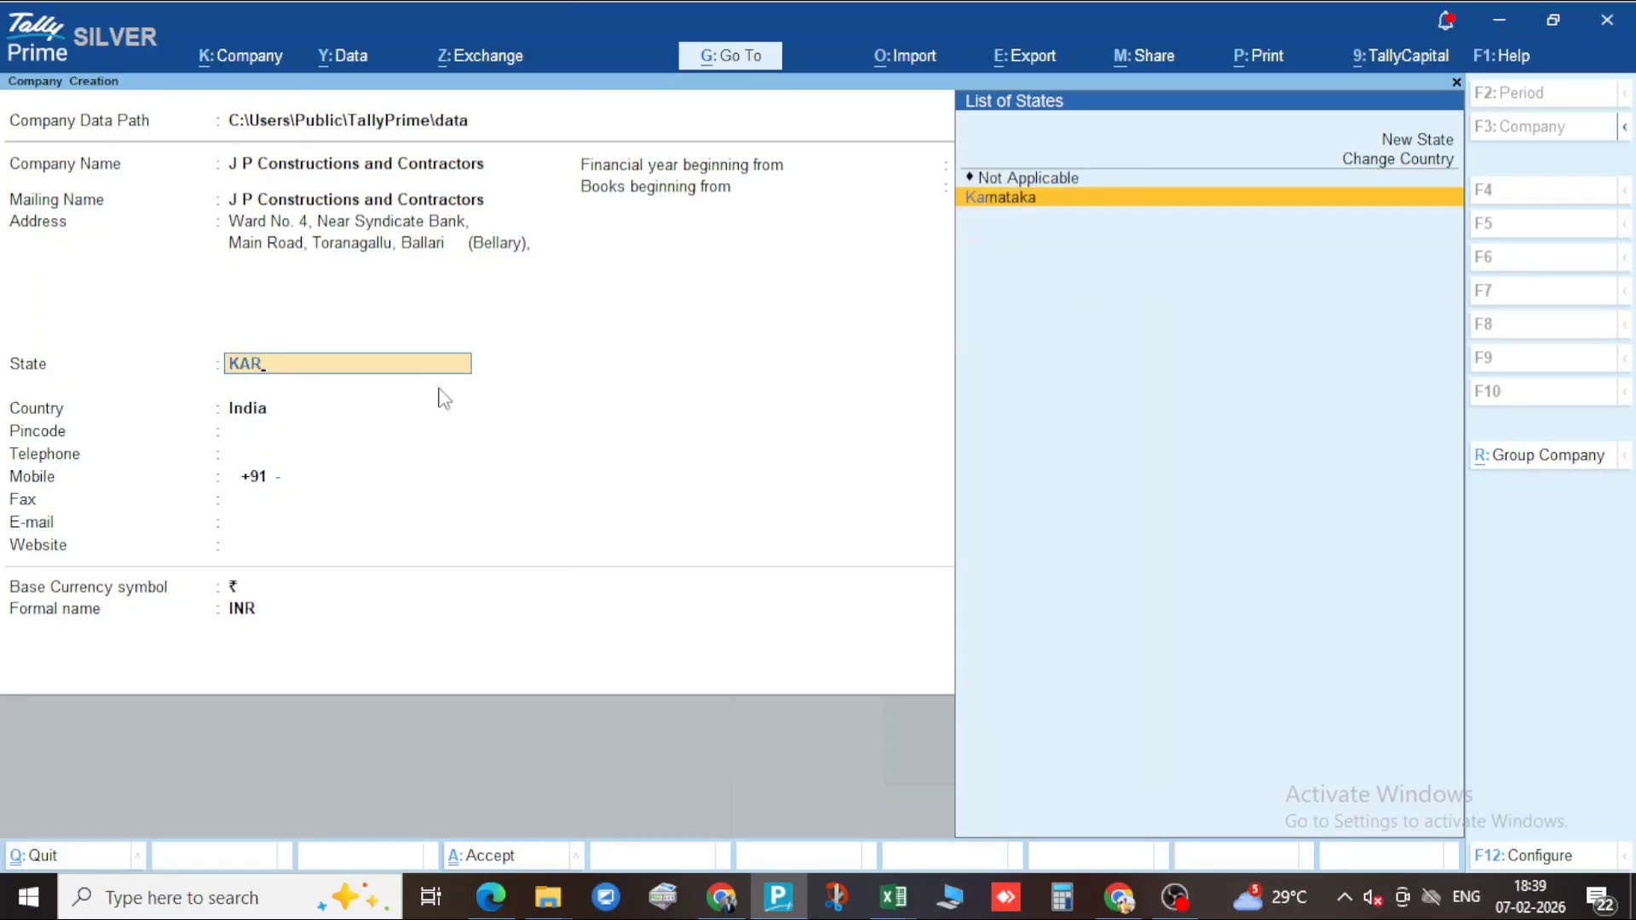
key(Return)
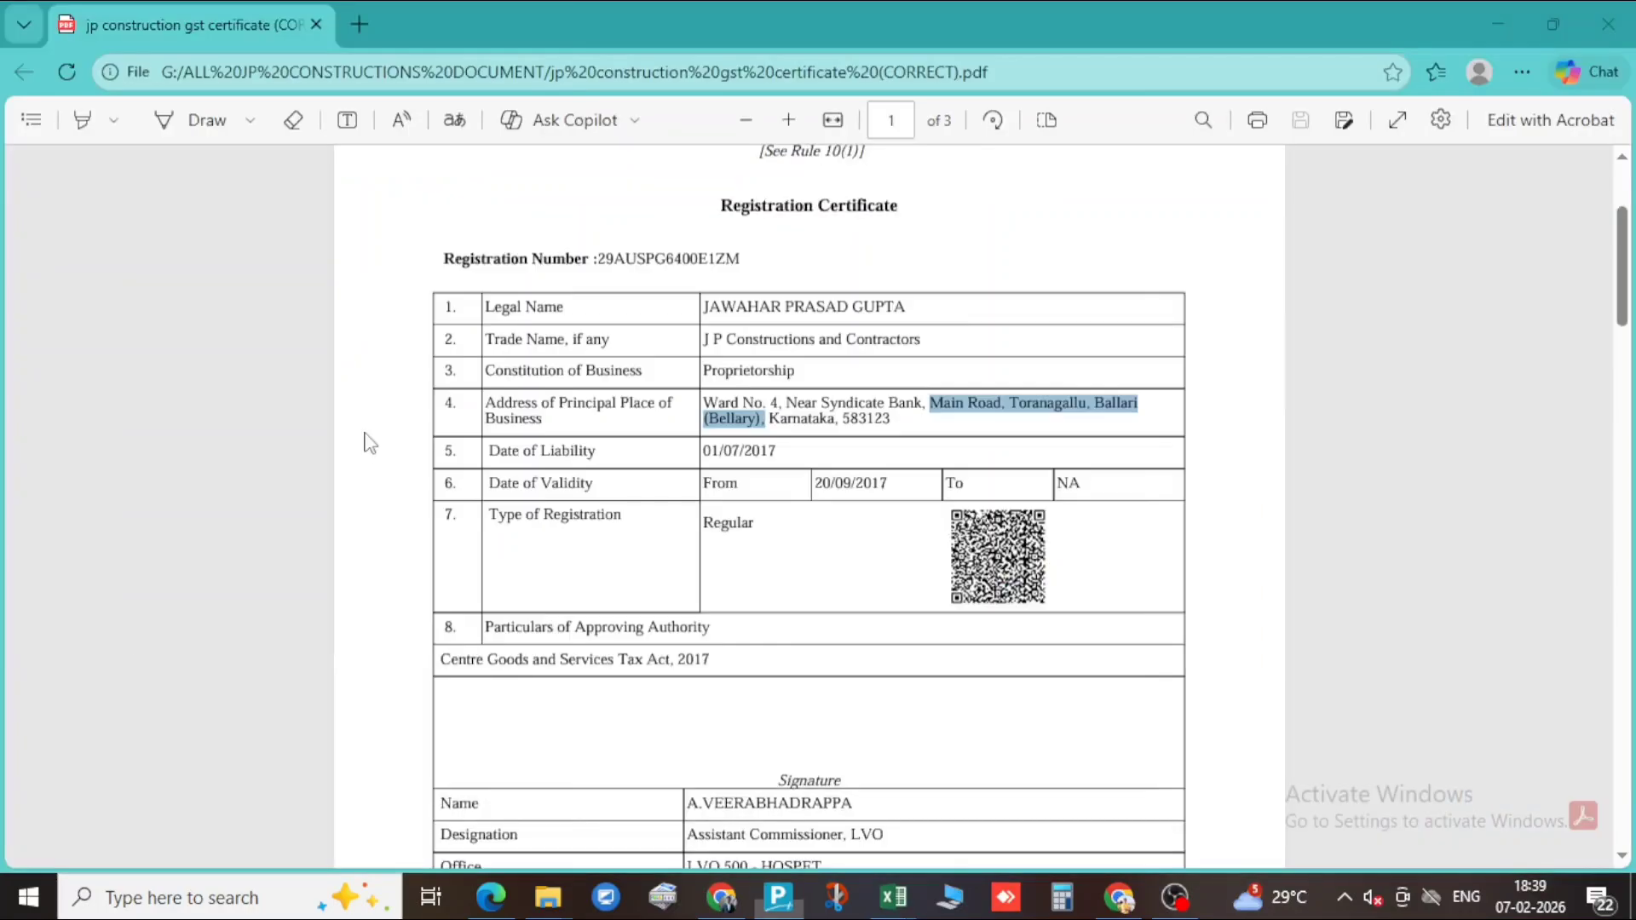
Look up the postal code on the certificate in Edge and enter it as the company's pincode in TallyPrime
key(alt+Tab)
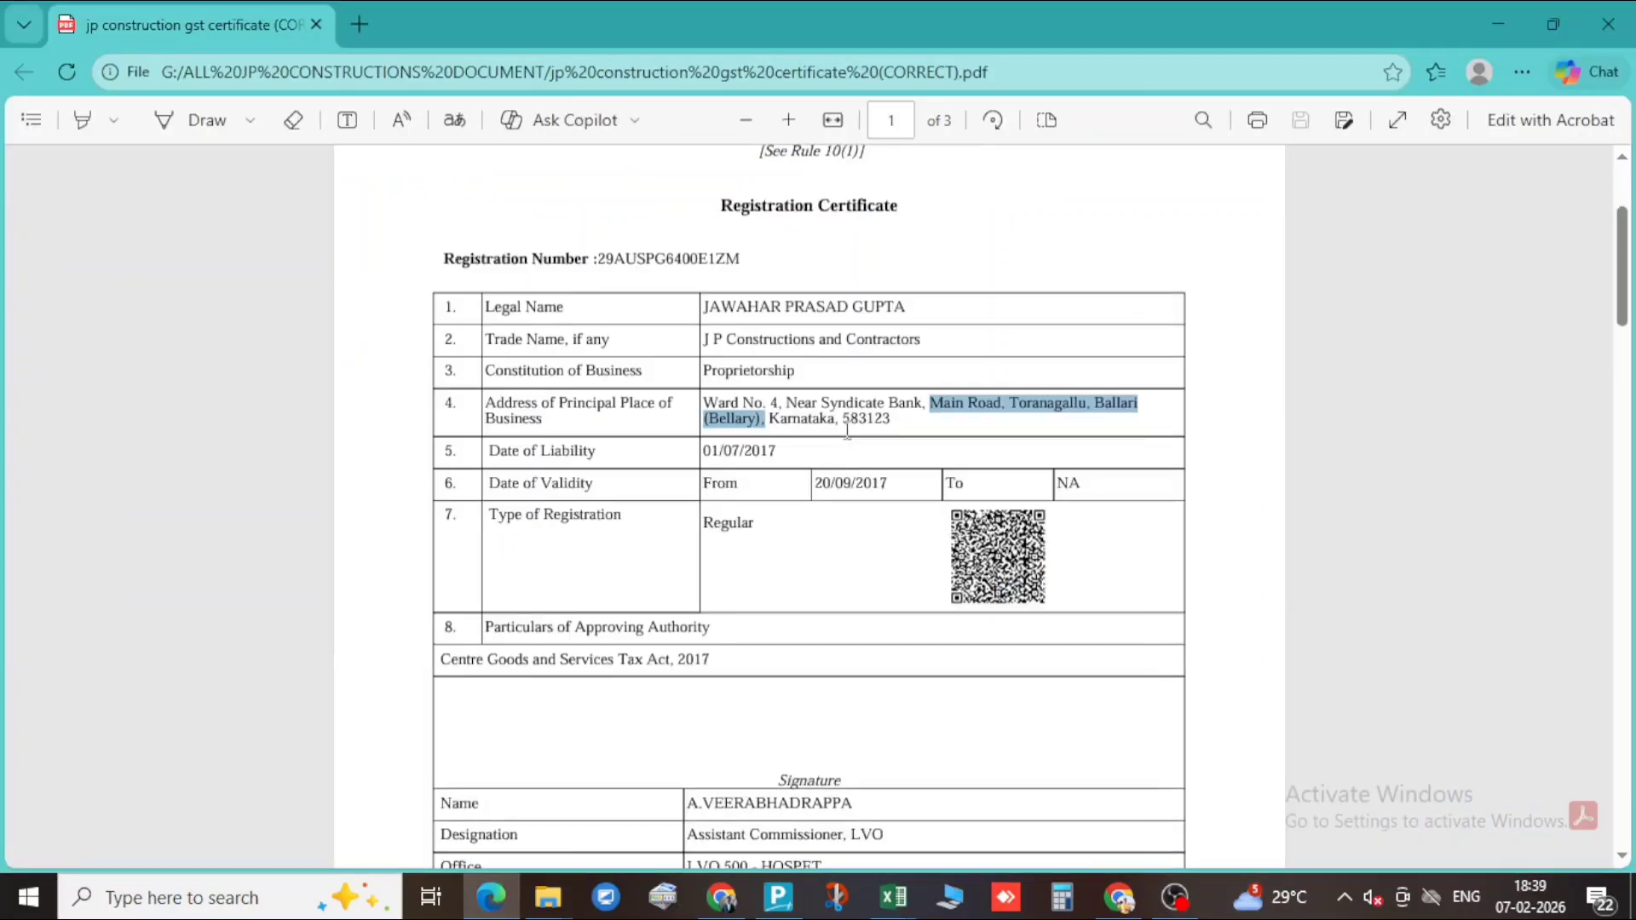
key(alt+Tab)
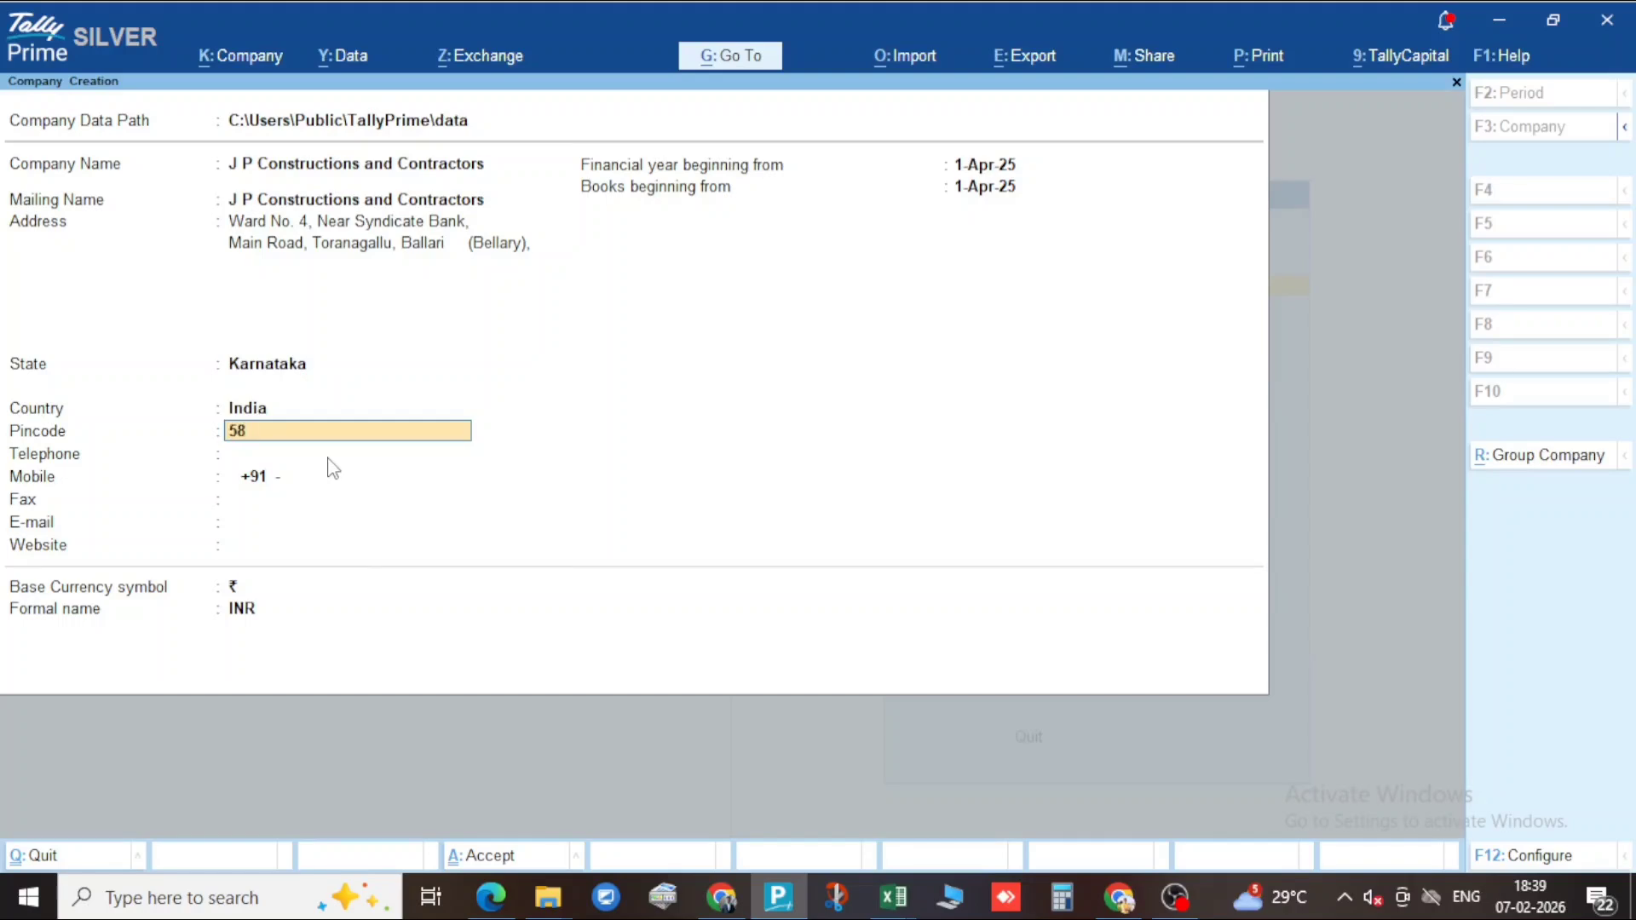
key(Return)
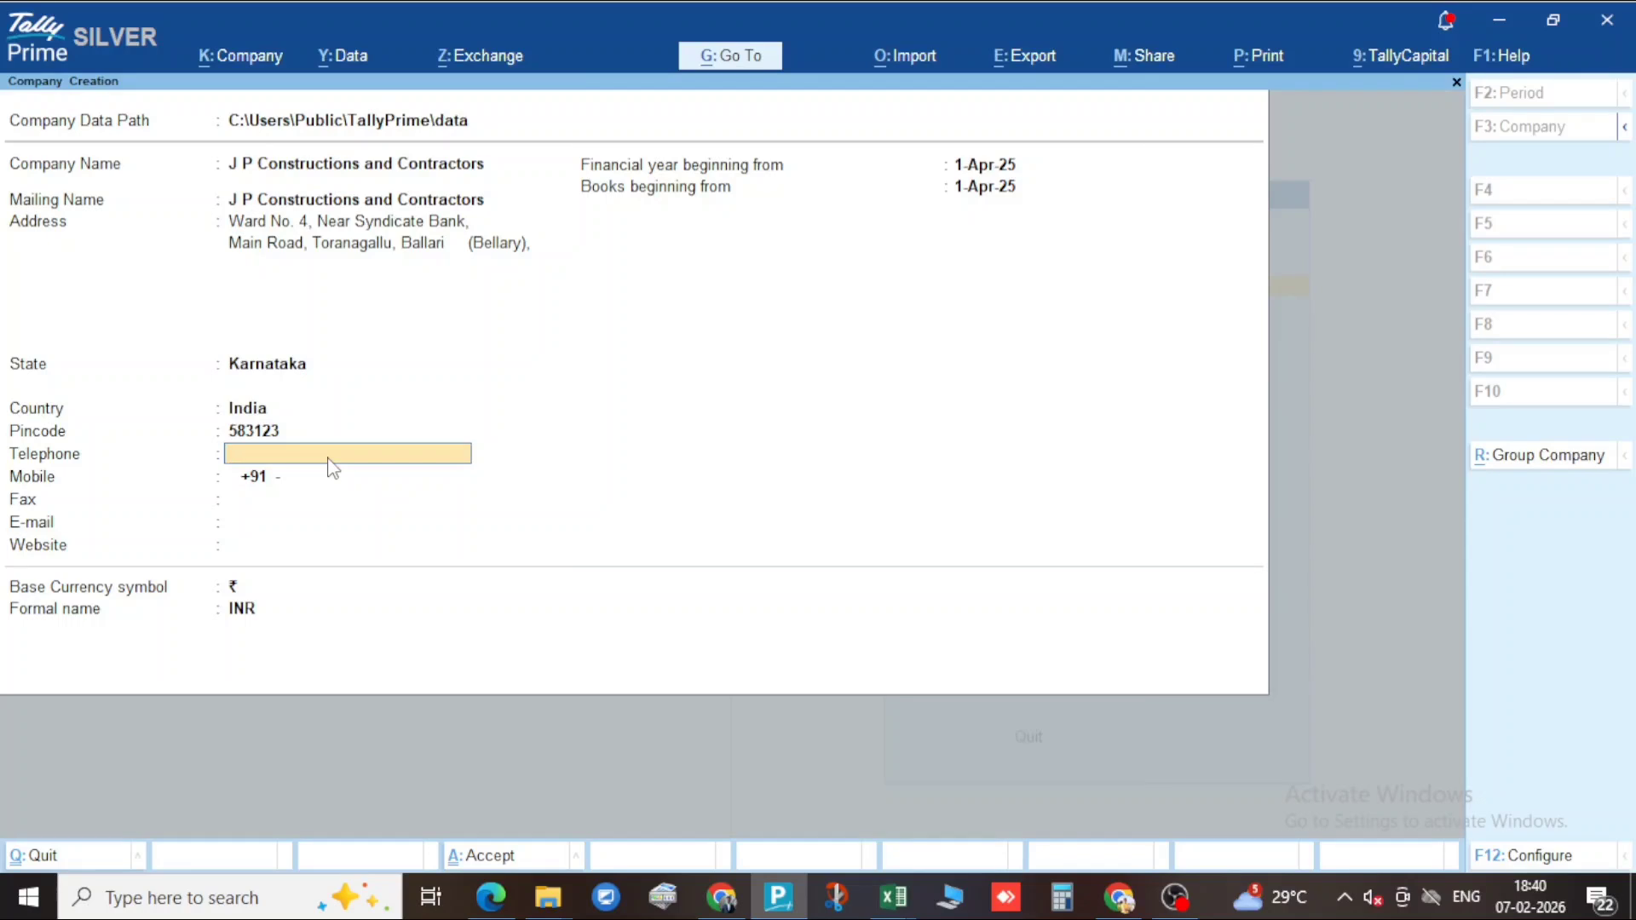
Enter the company's mobile number and e-mail address, leaving telephone, fax and website blank
key(Return)
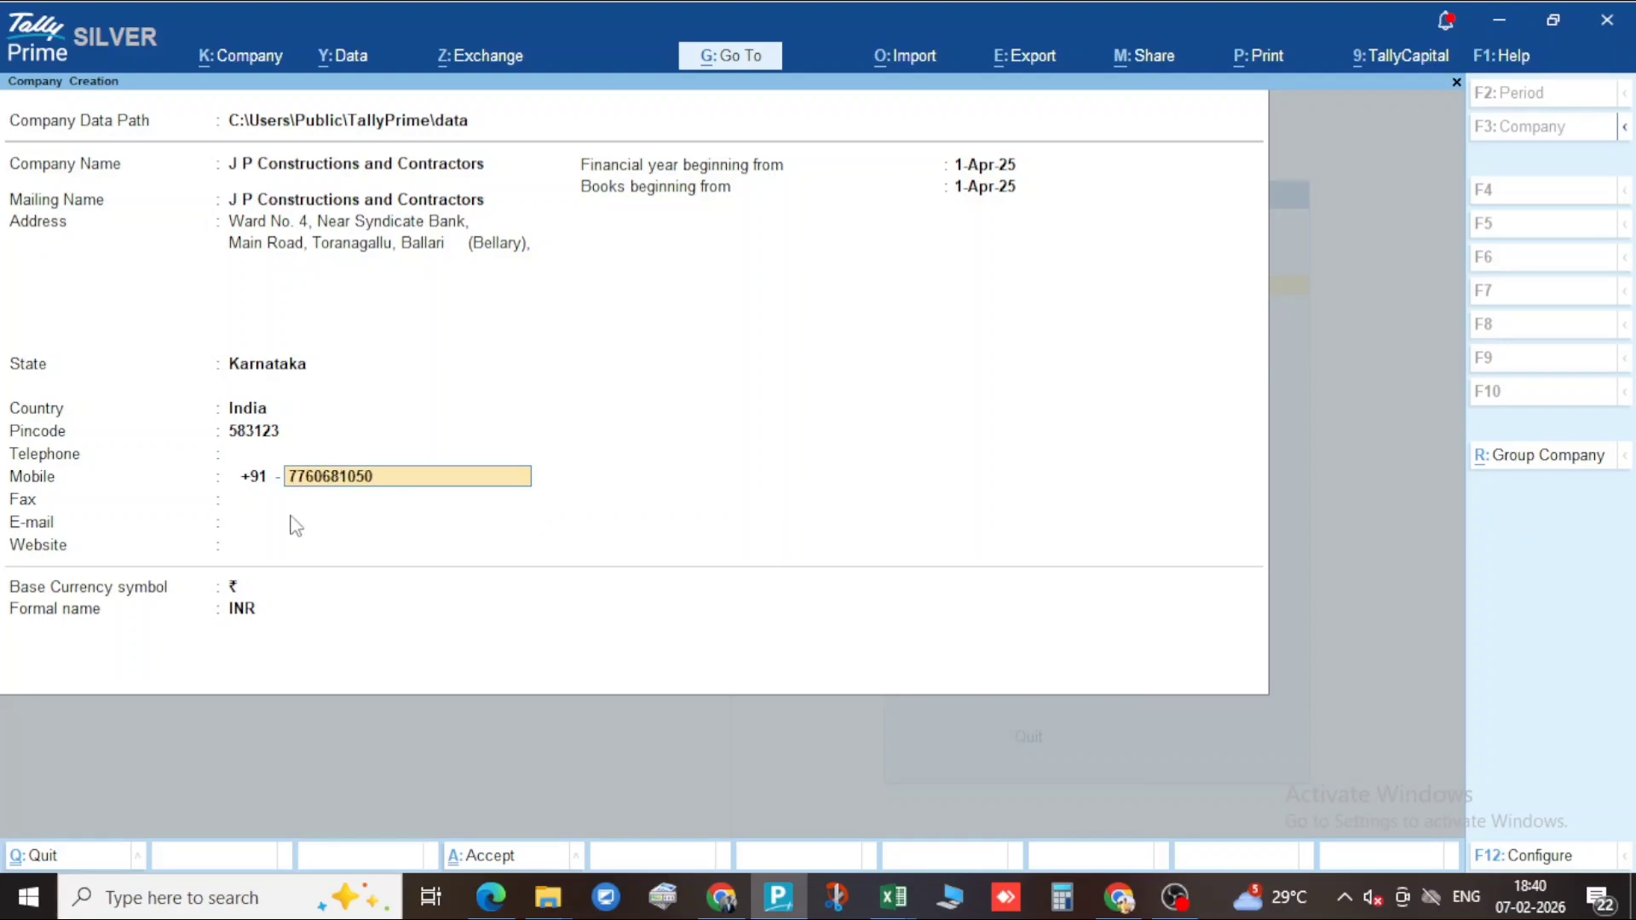
key(Return)
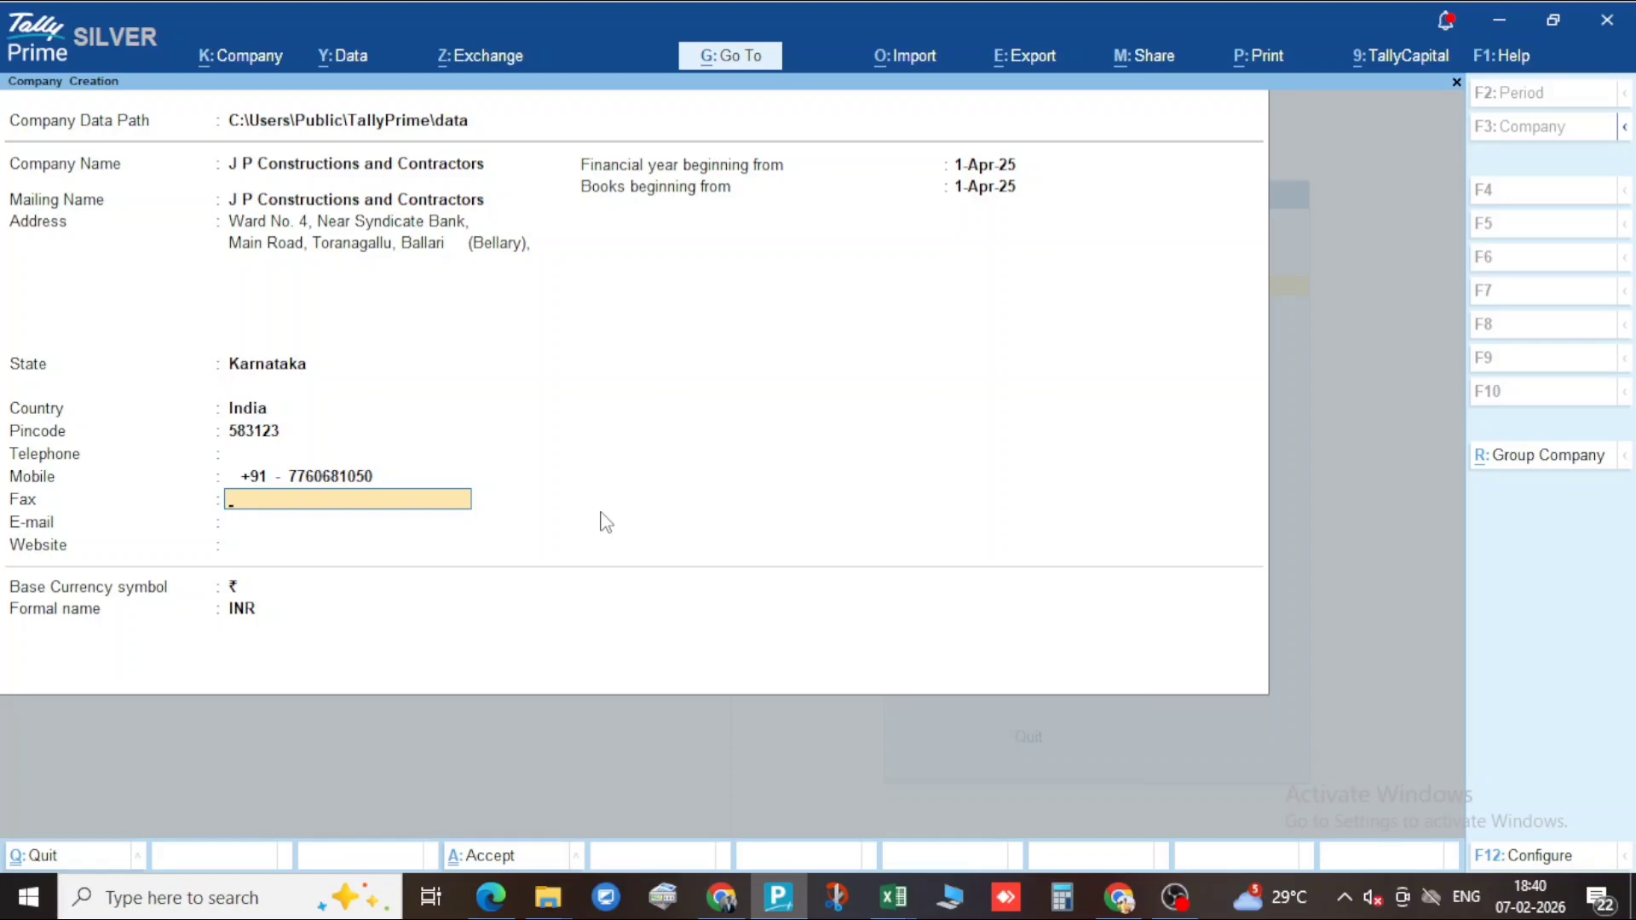
key(Return)
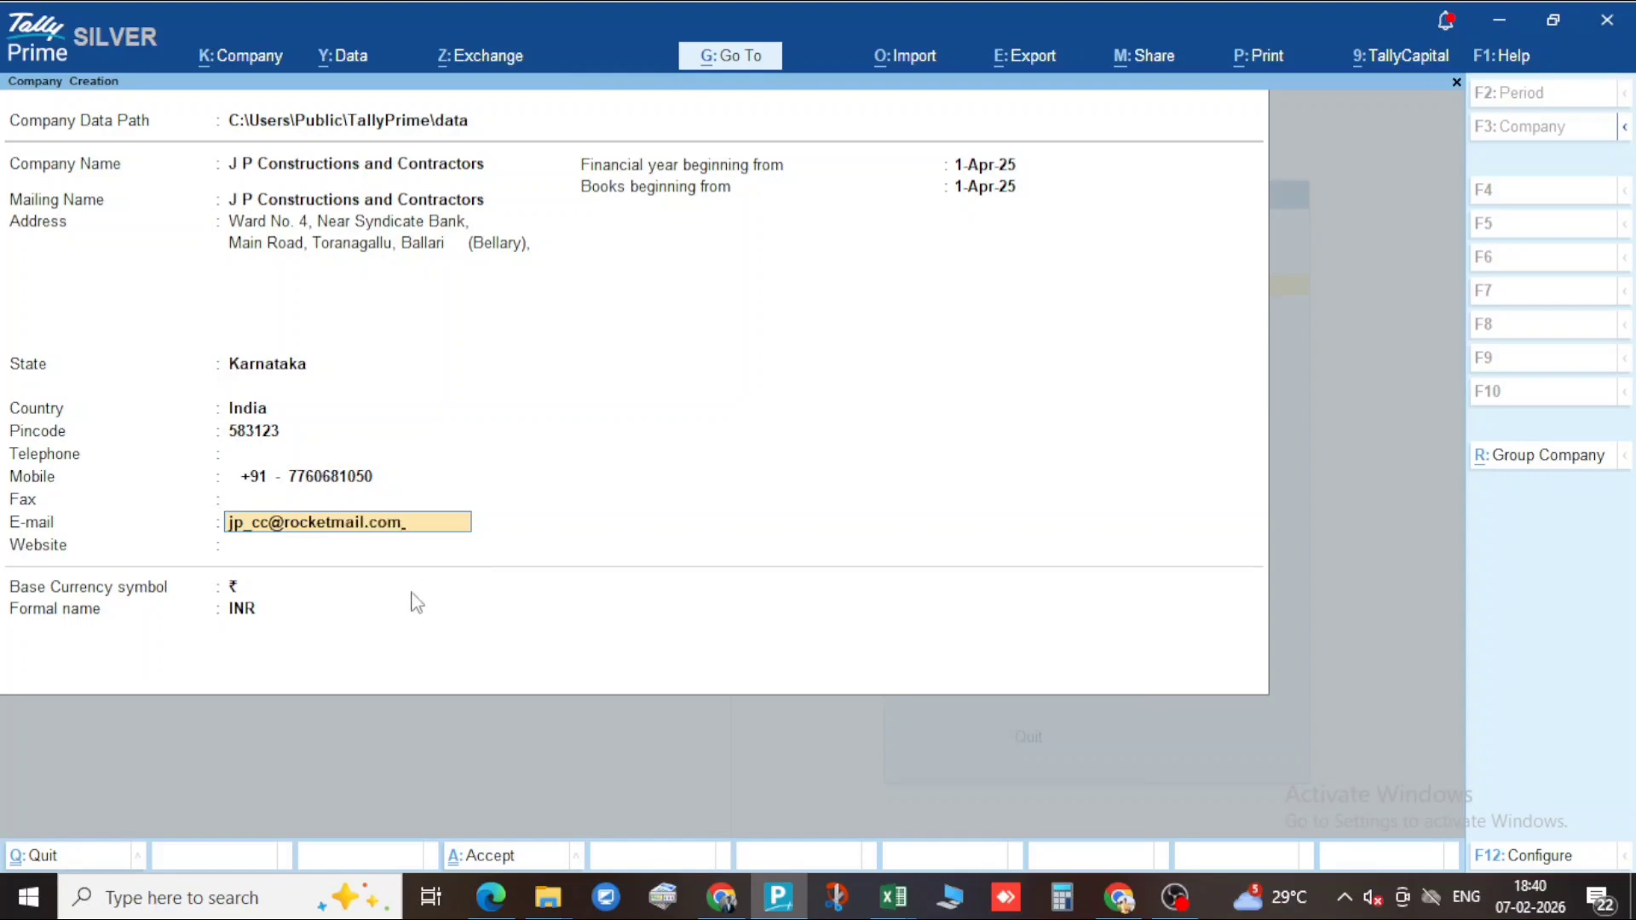
key(Return)
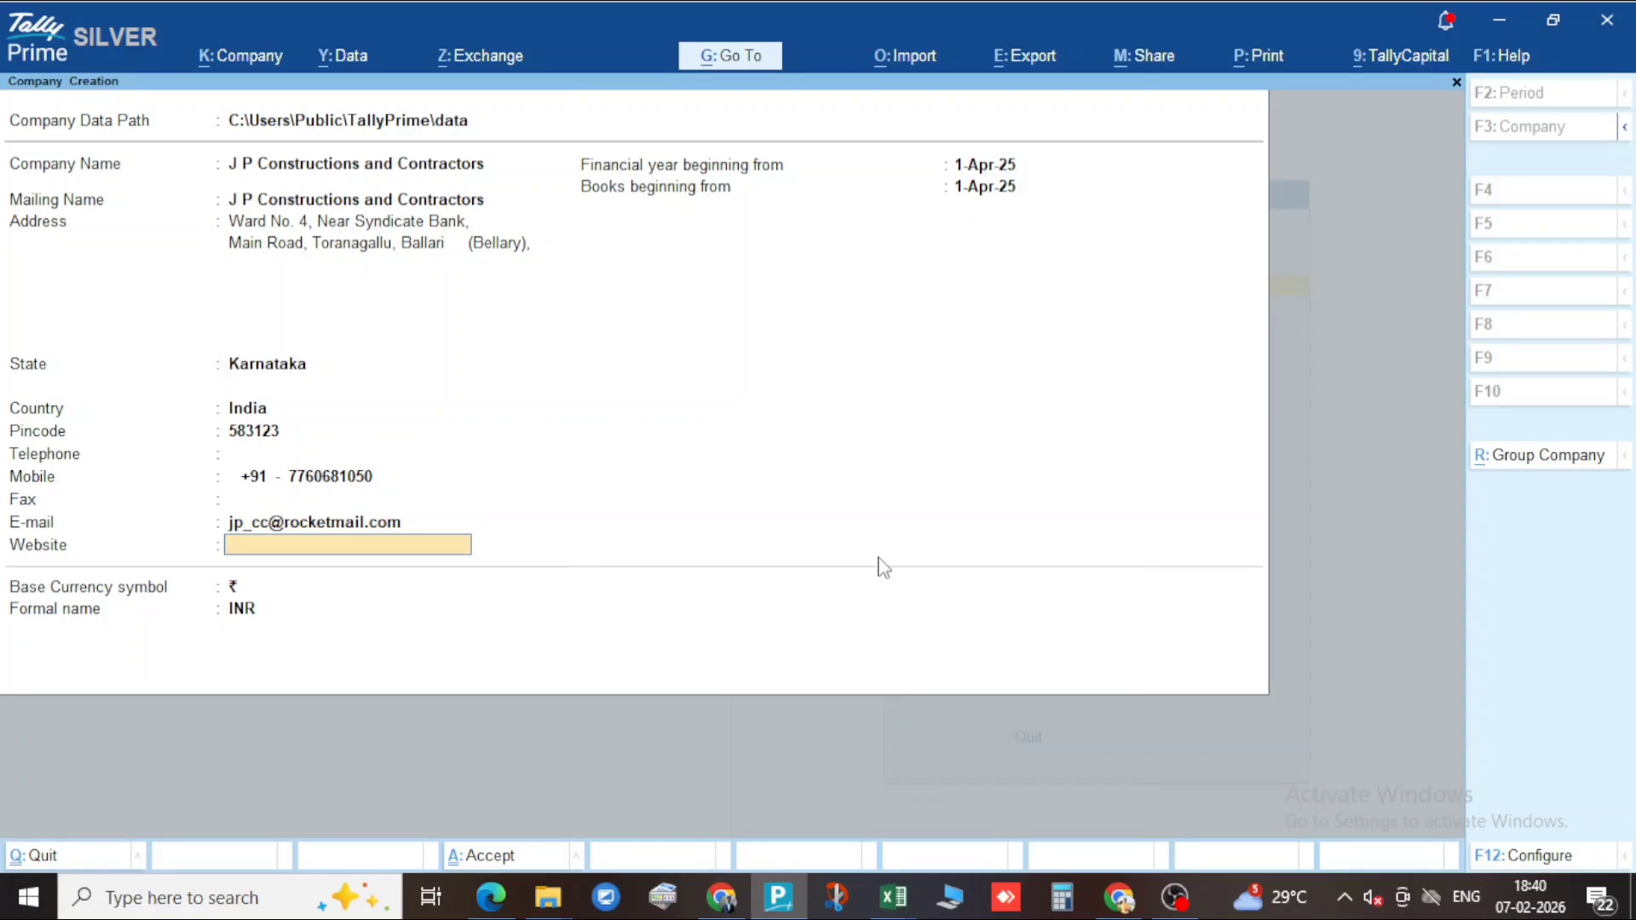
key(Return)
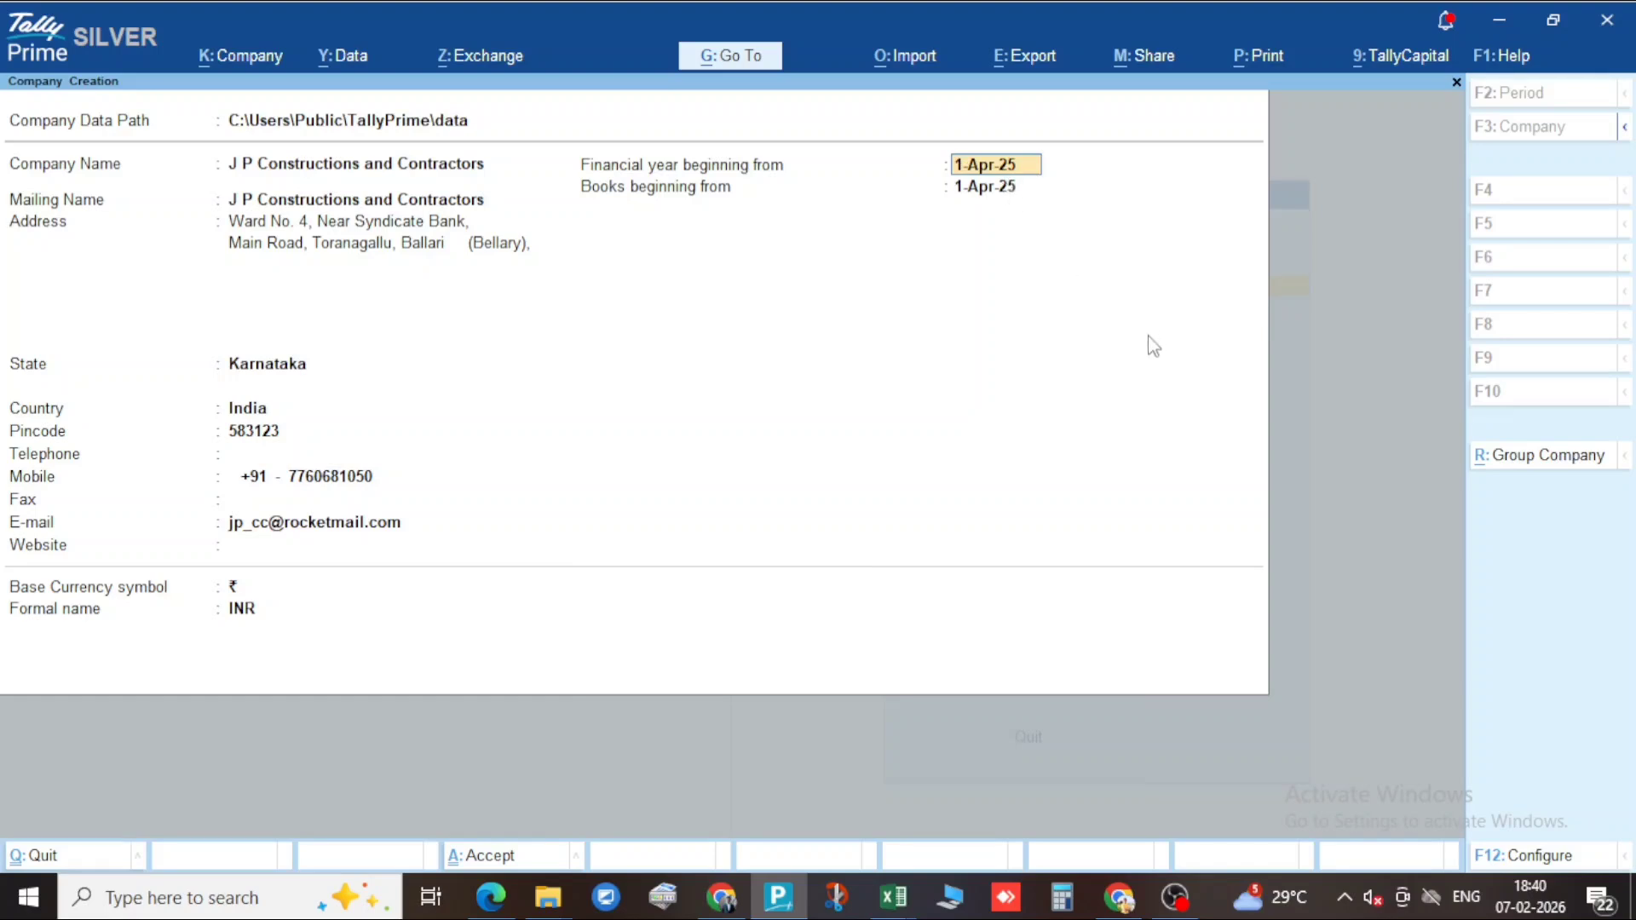
Keep 1-Apr-25 for the financial year and books start and ₹ / INR as base currency, and accept the company creation
key(Return)
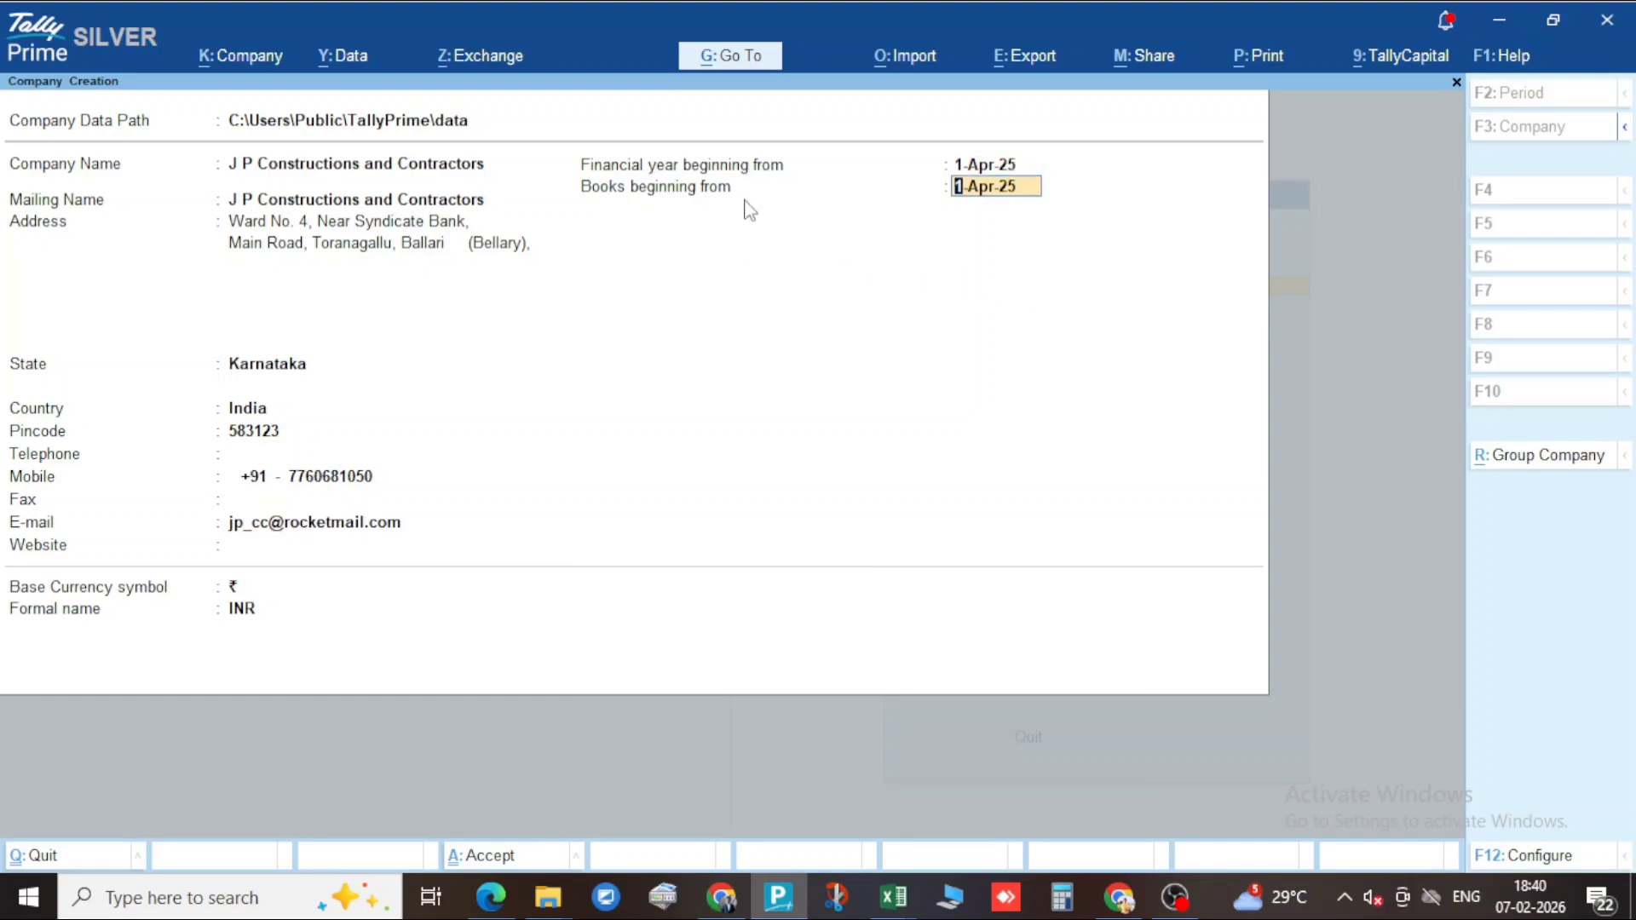
key(Return)
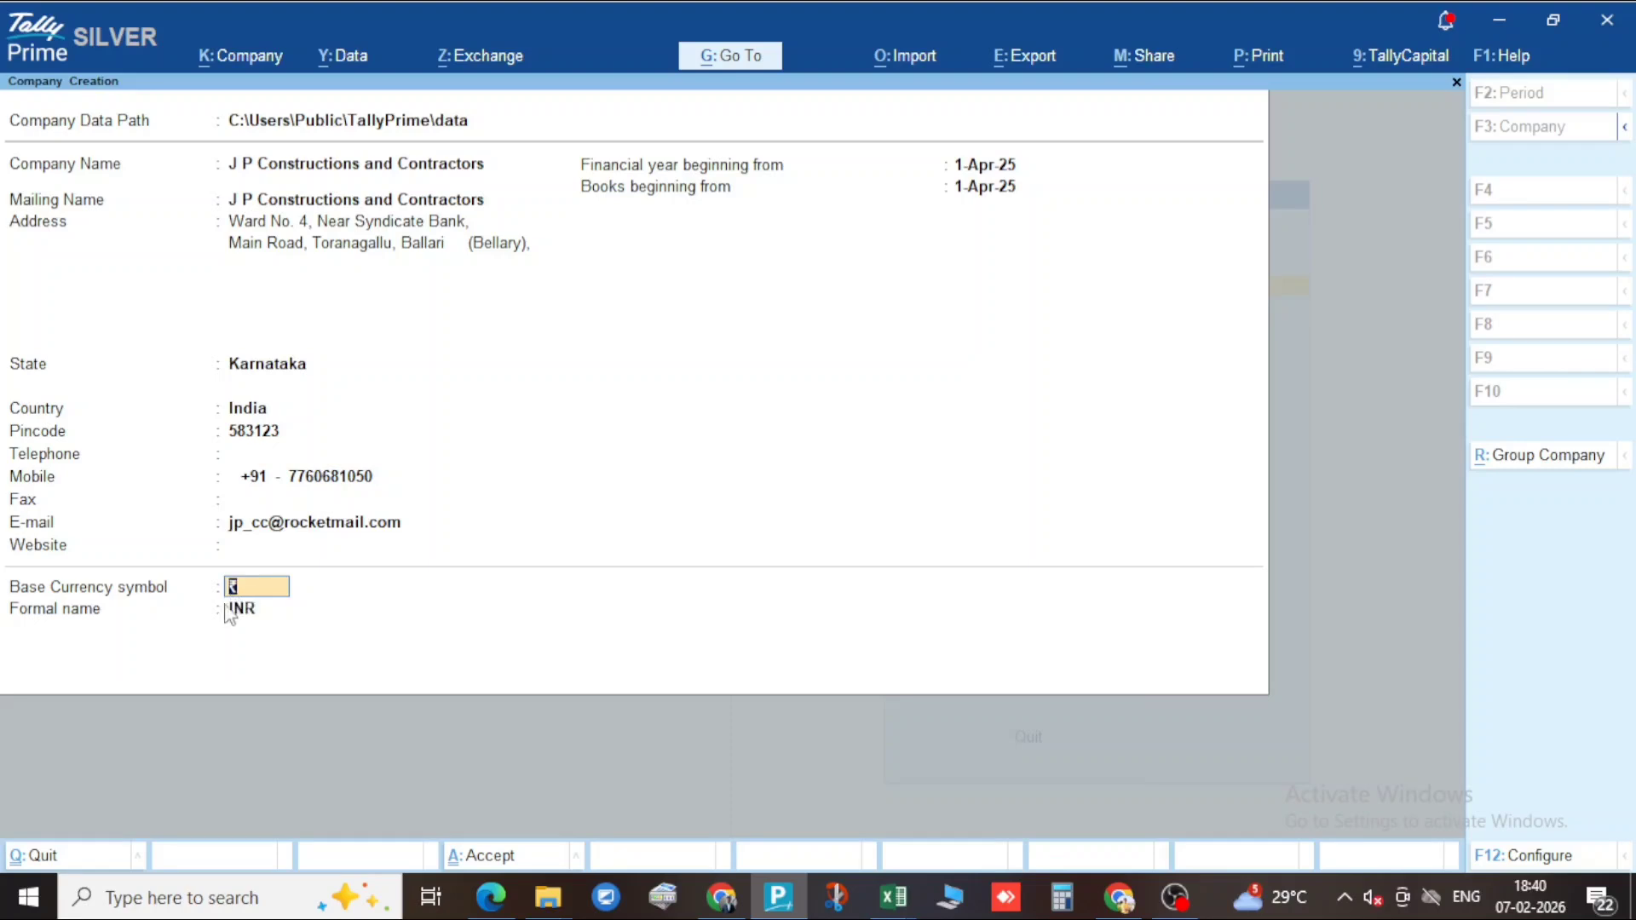
key(Return)
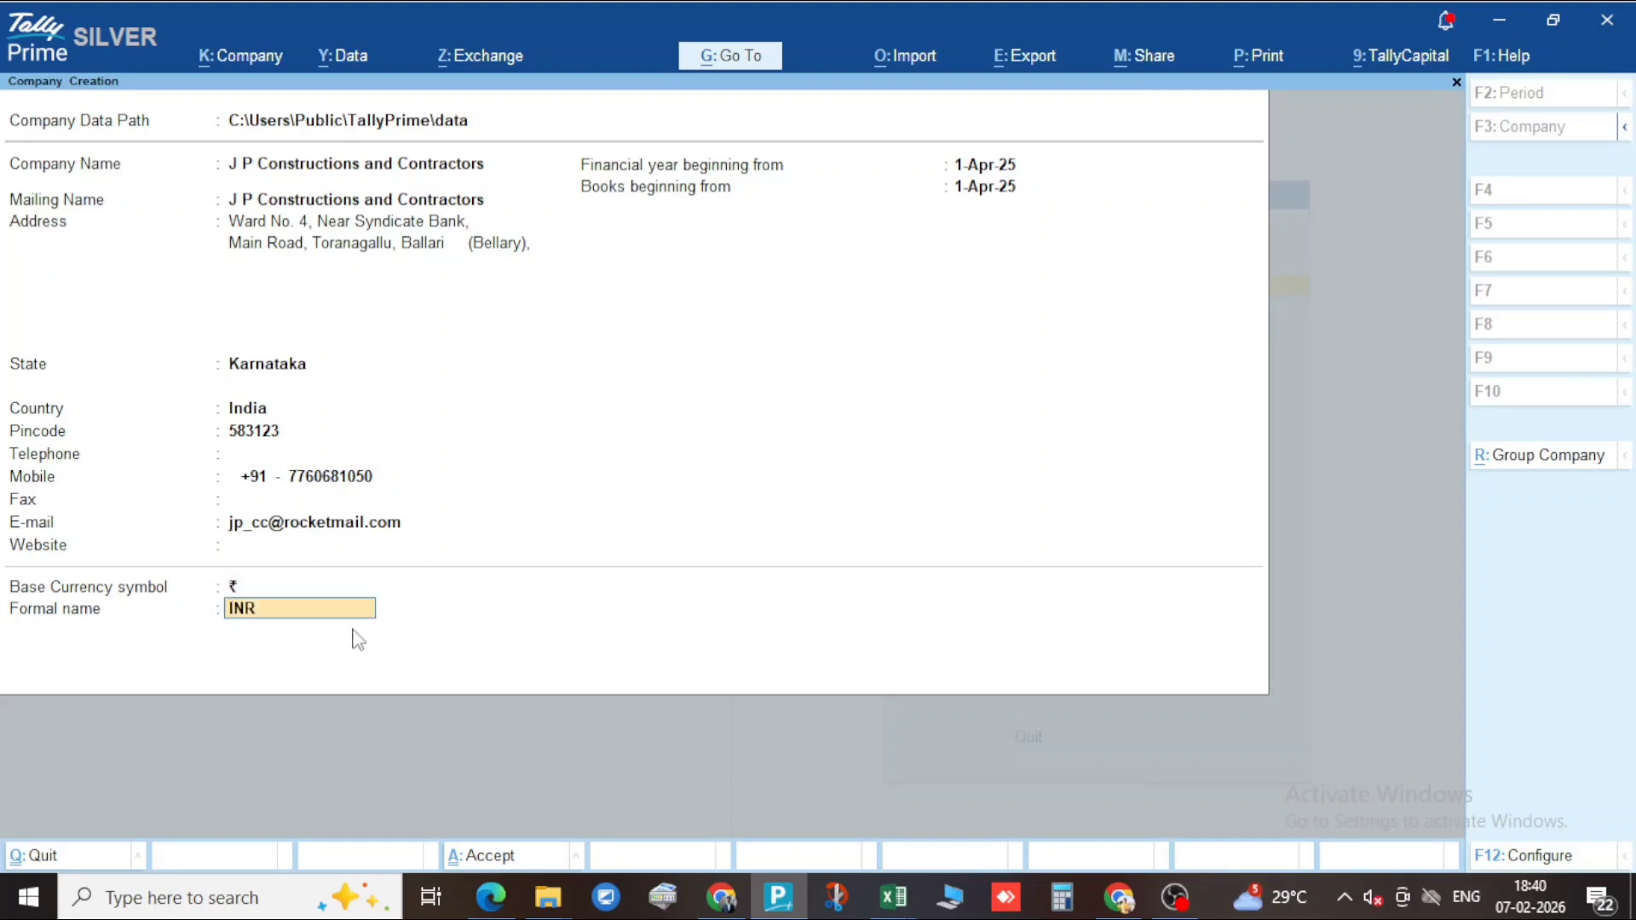
key(Return)
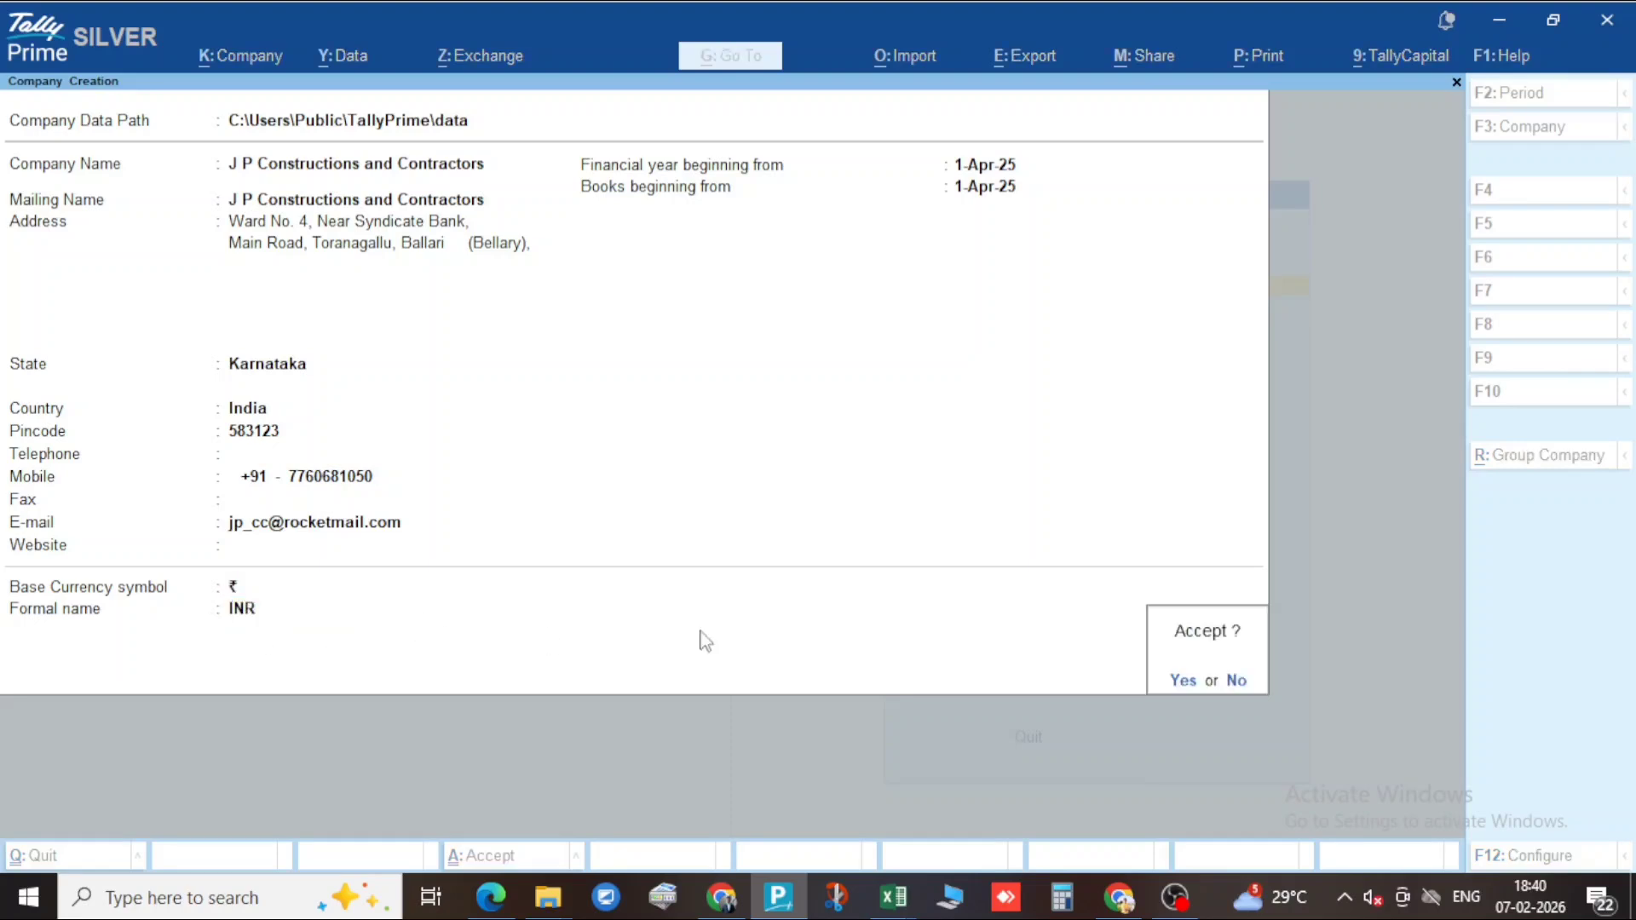
click(1172, 685)
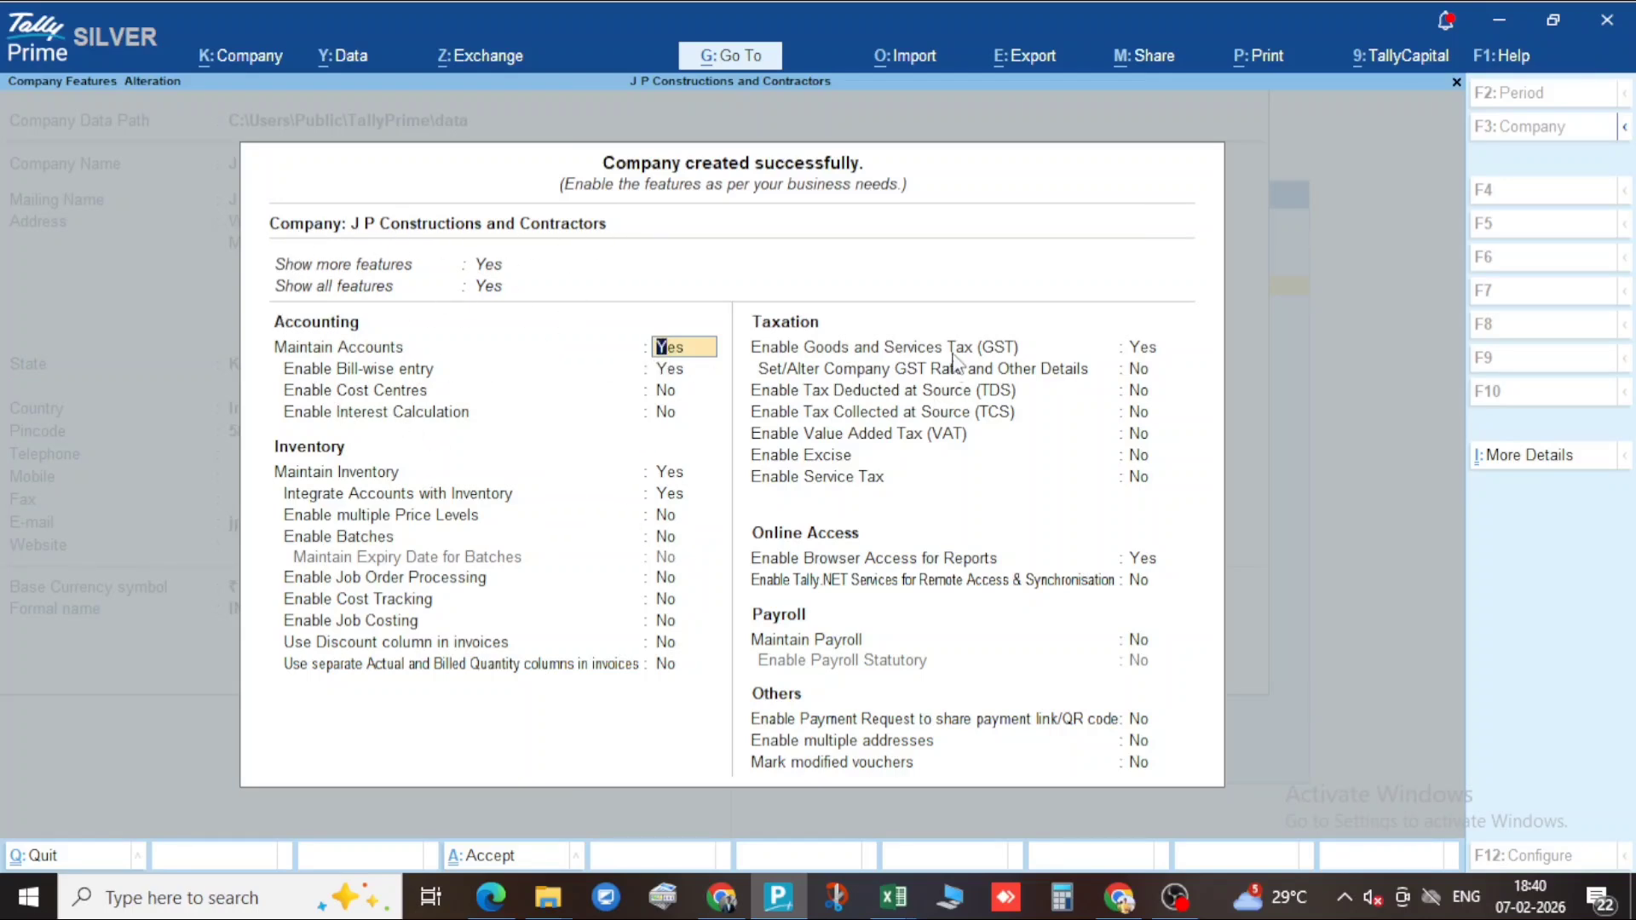
Keep Maintain Accounts and Bill-wise entry at Yes, and Cost Centres and Interest Calculation at No
key(Return)
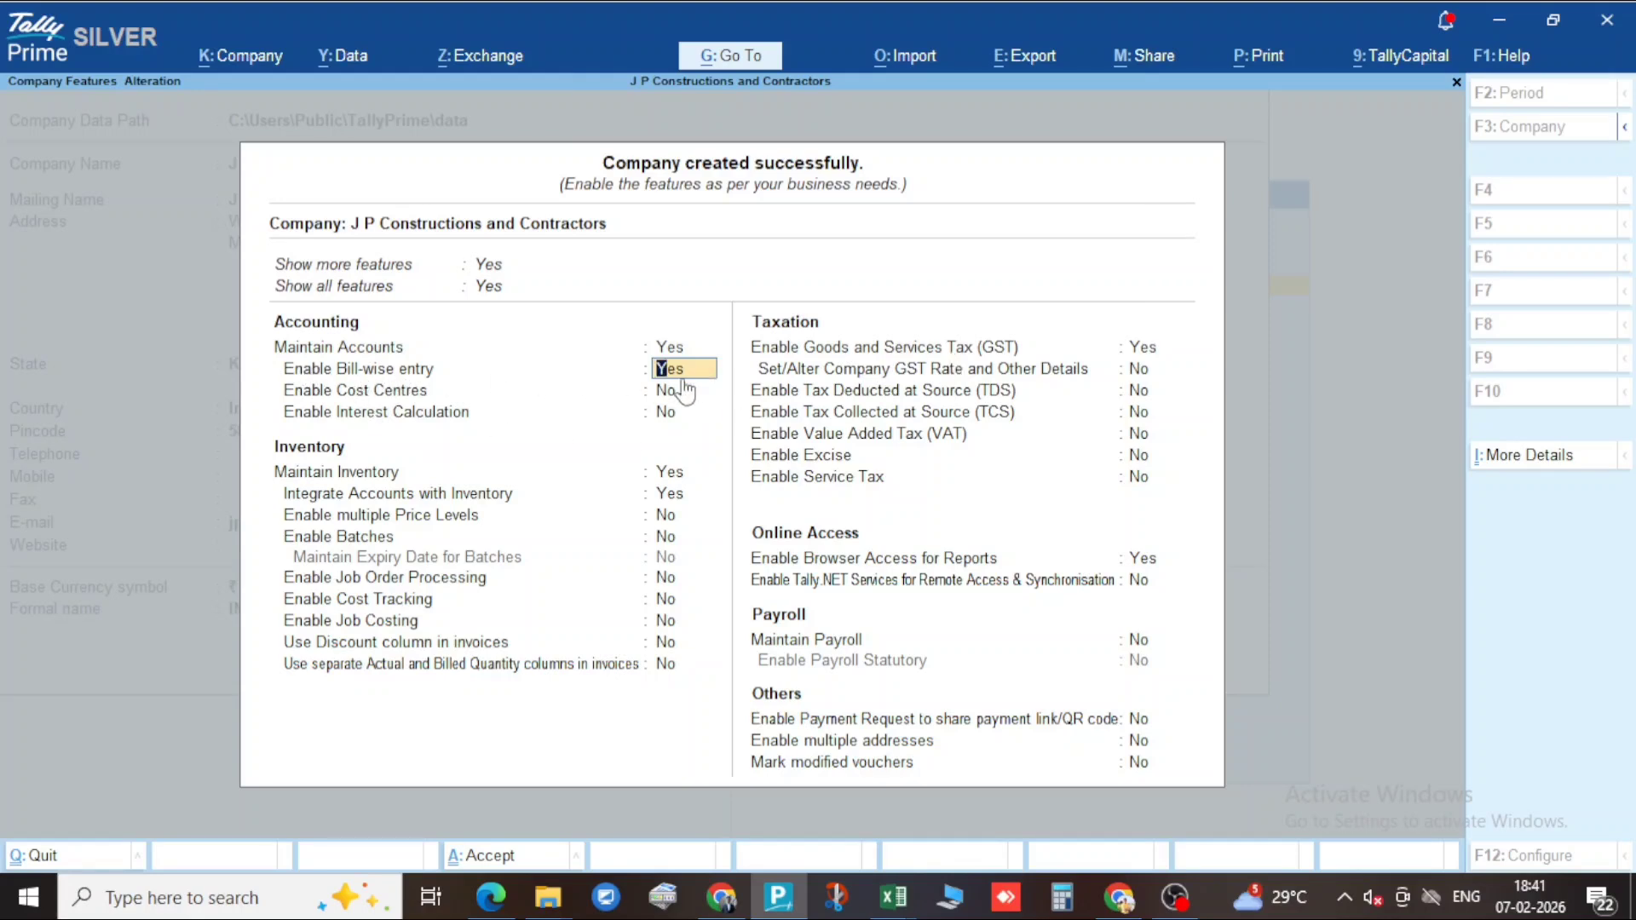
key(Return)
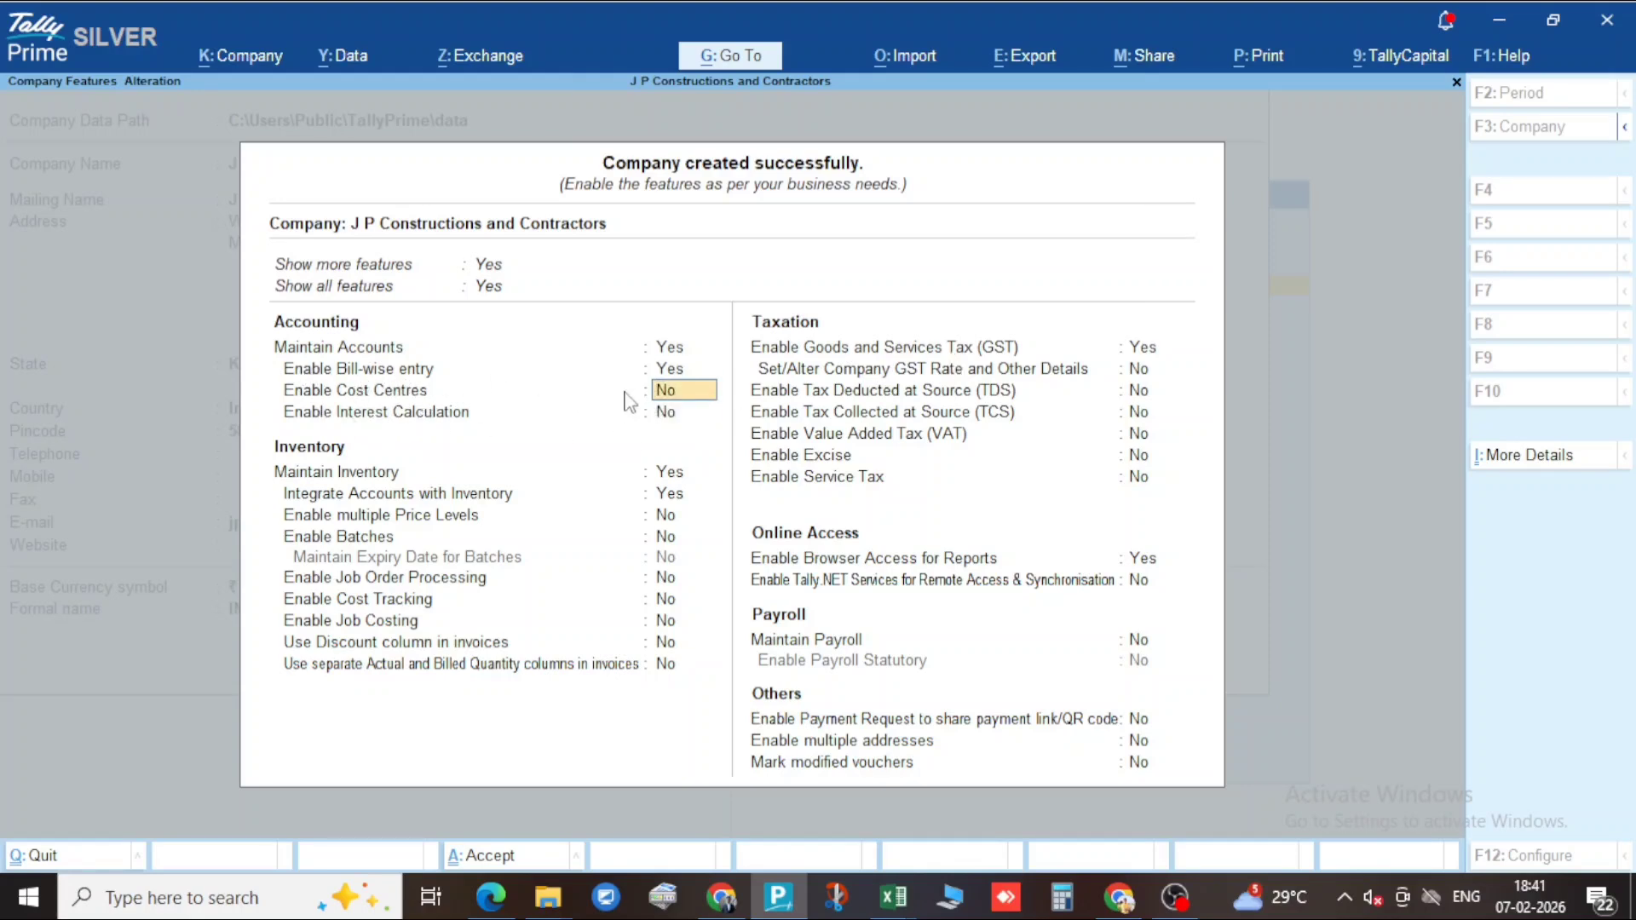
key(Return)
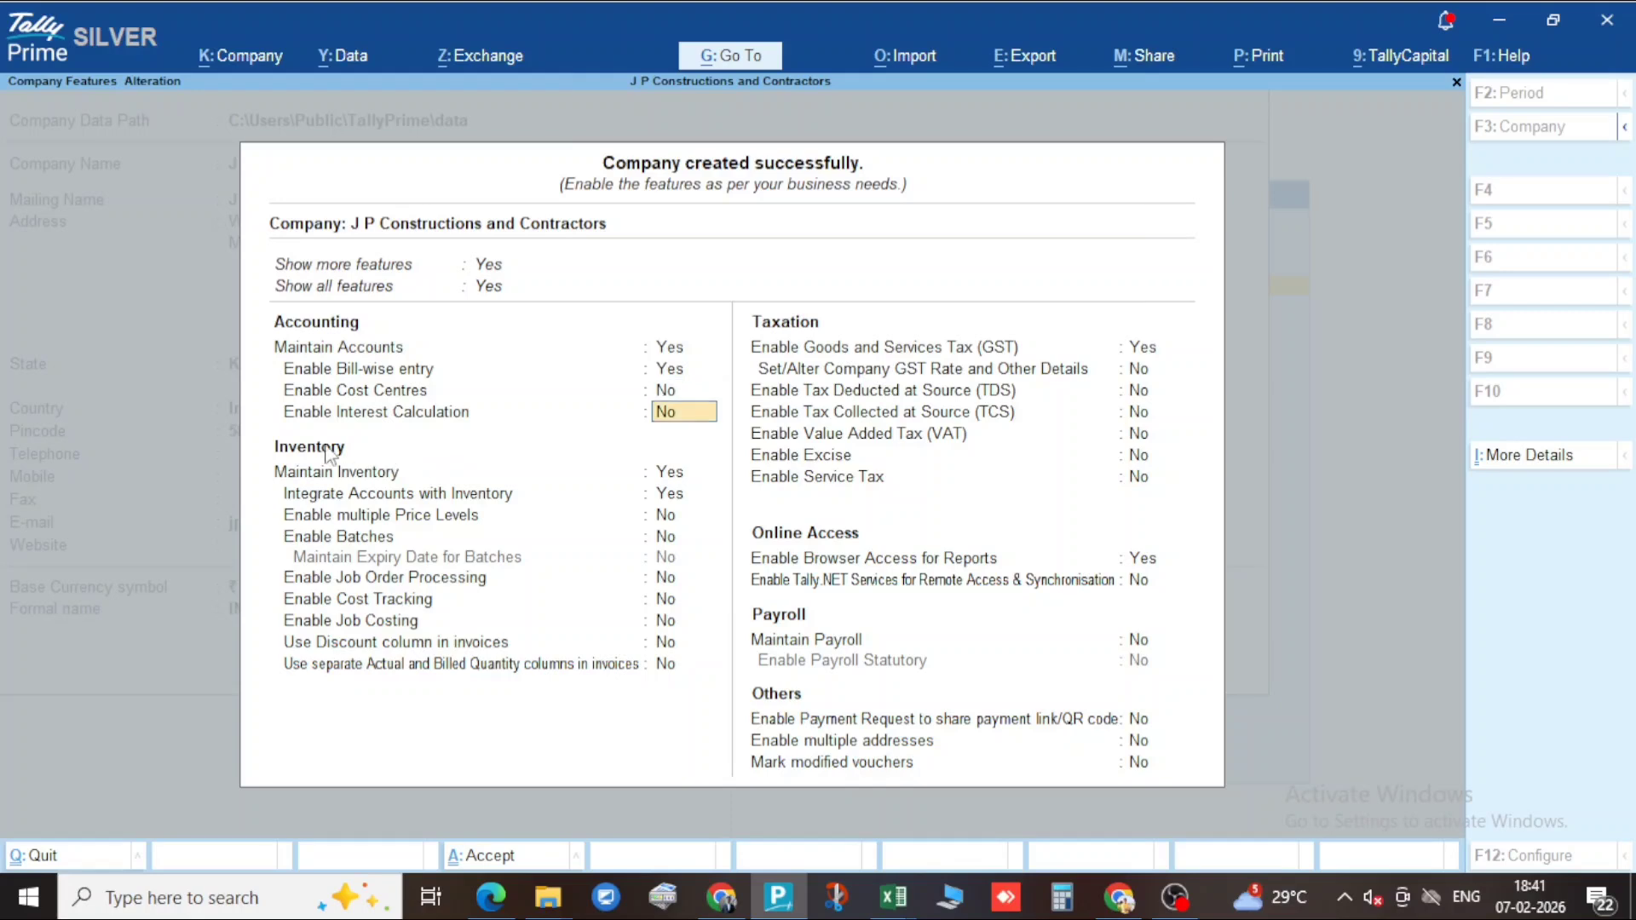
key(Return)
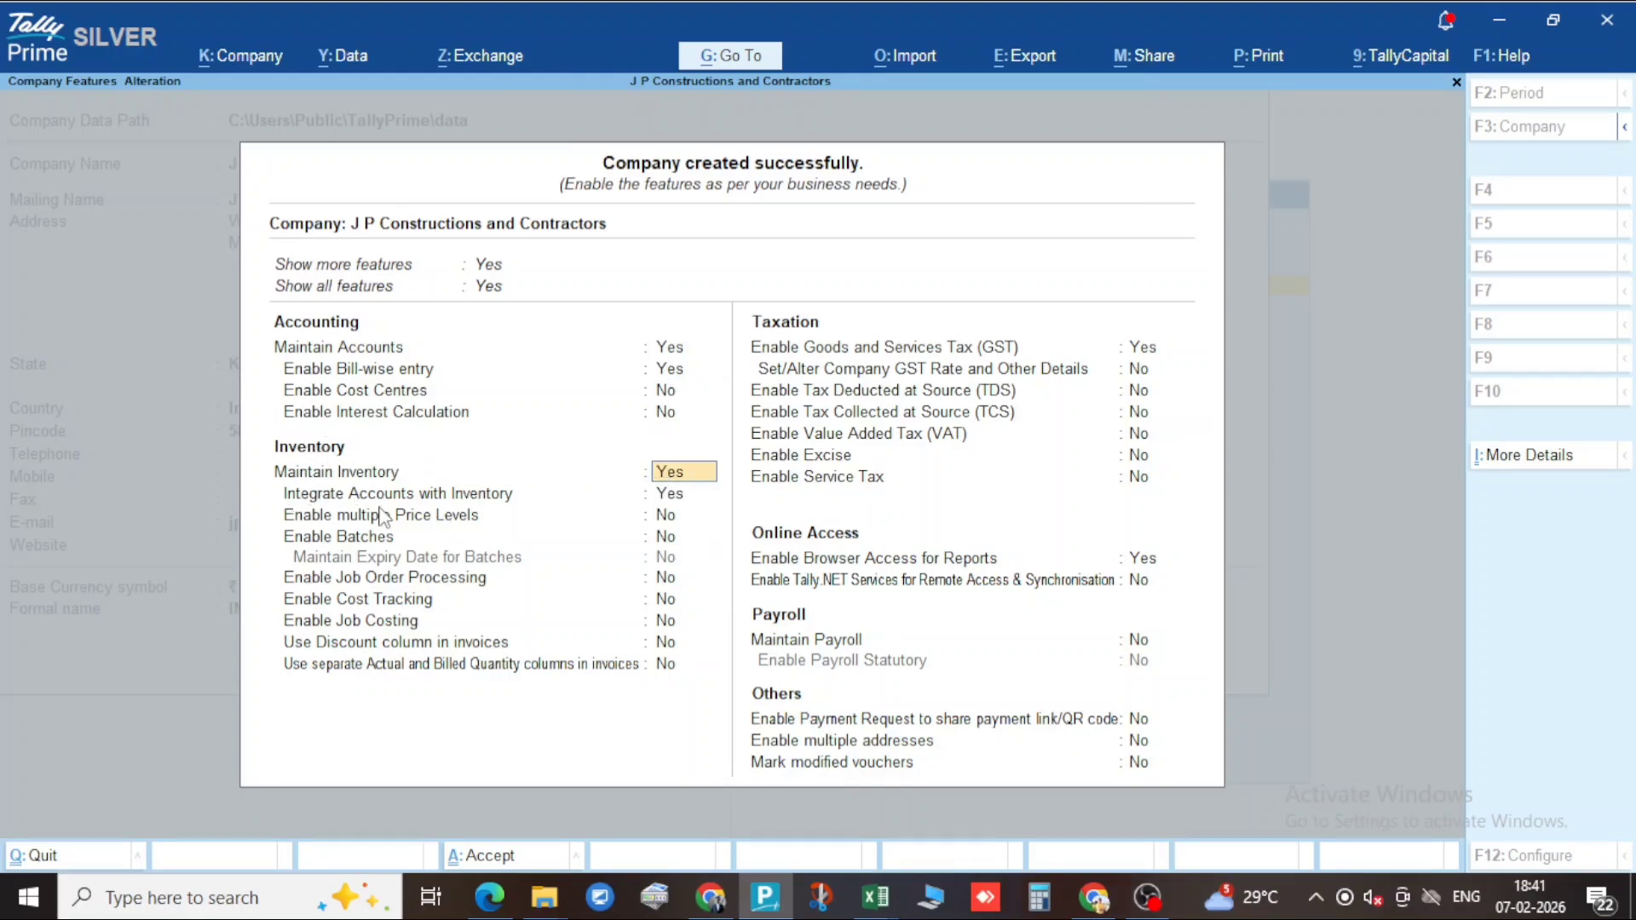
Keep Maintain Inventory and Integrate Accounts with Inventory at Yes, and all remaining inventory features at No
key(Return)
key(Return)
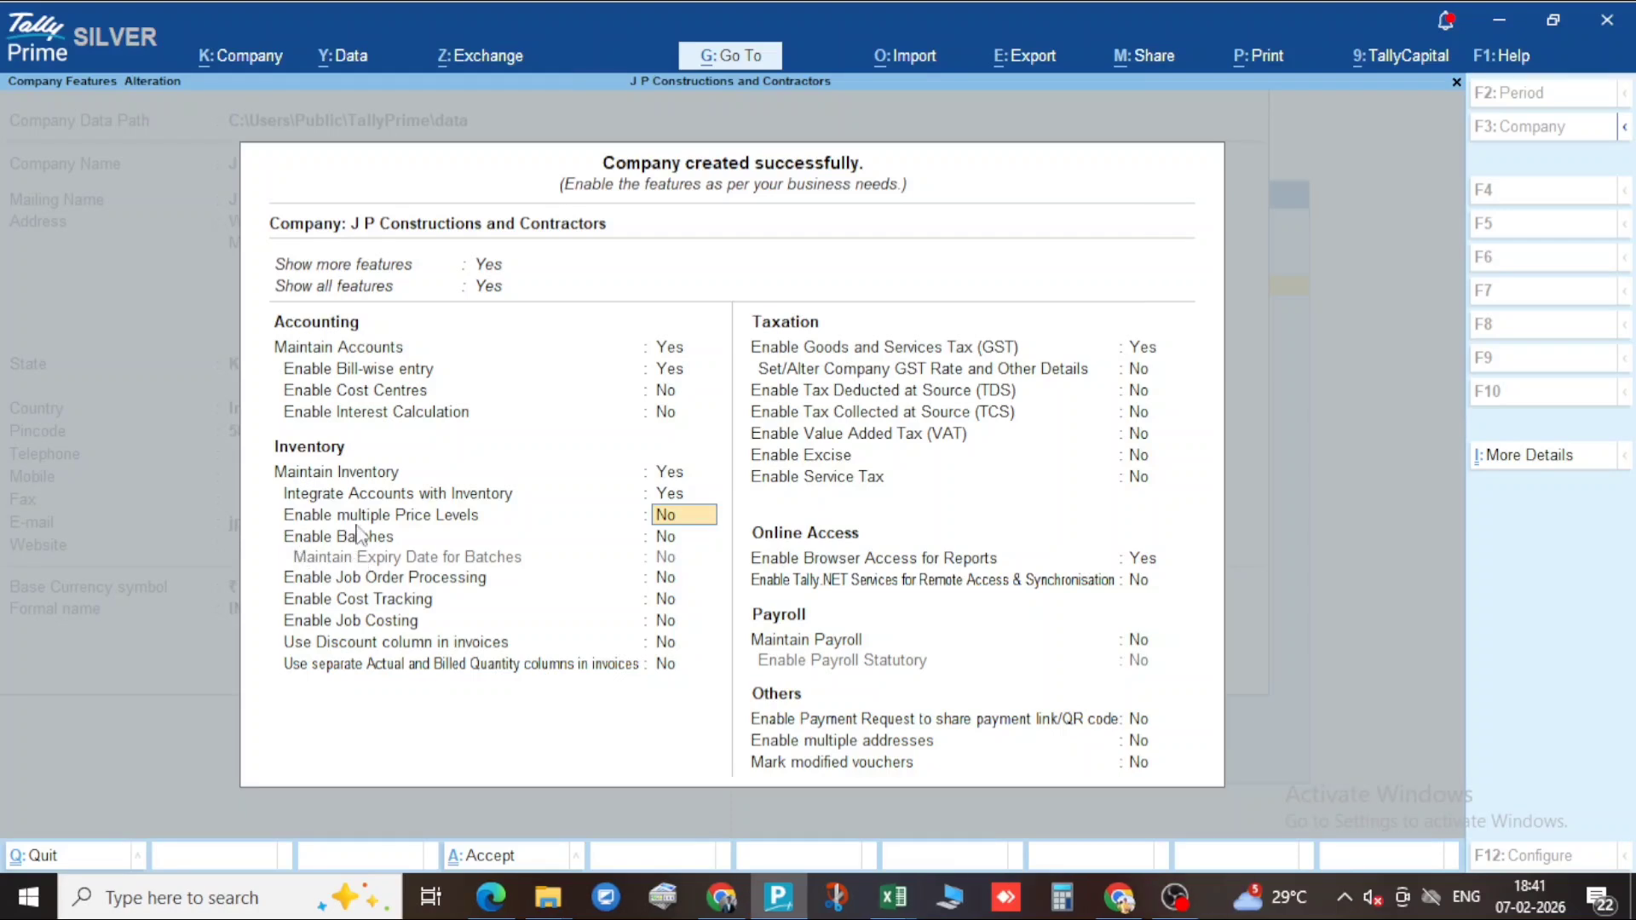
key(Return)
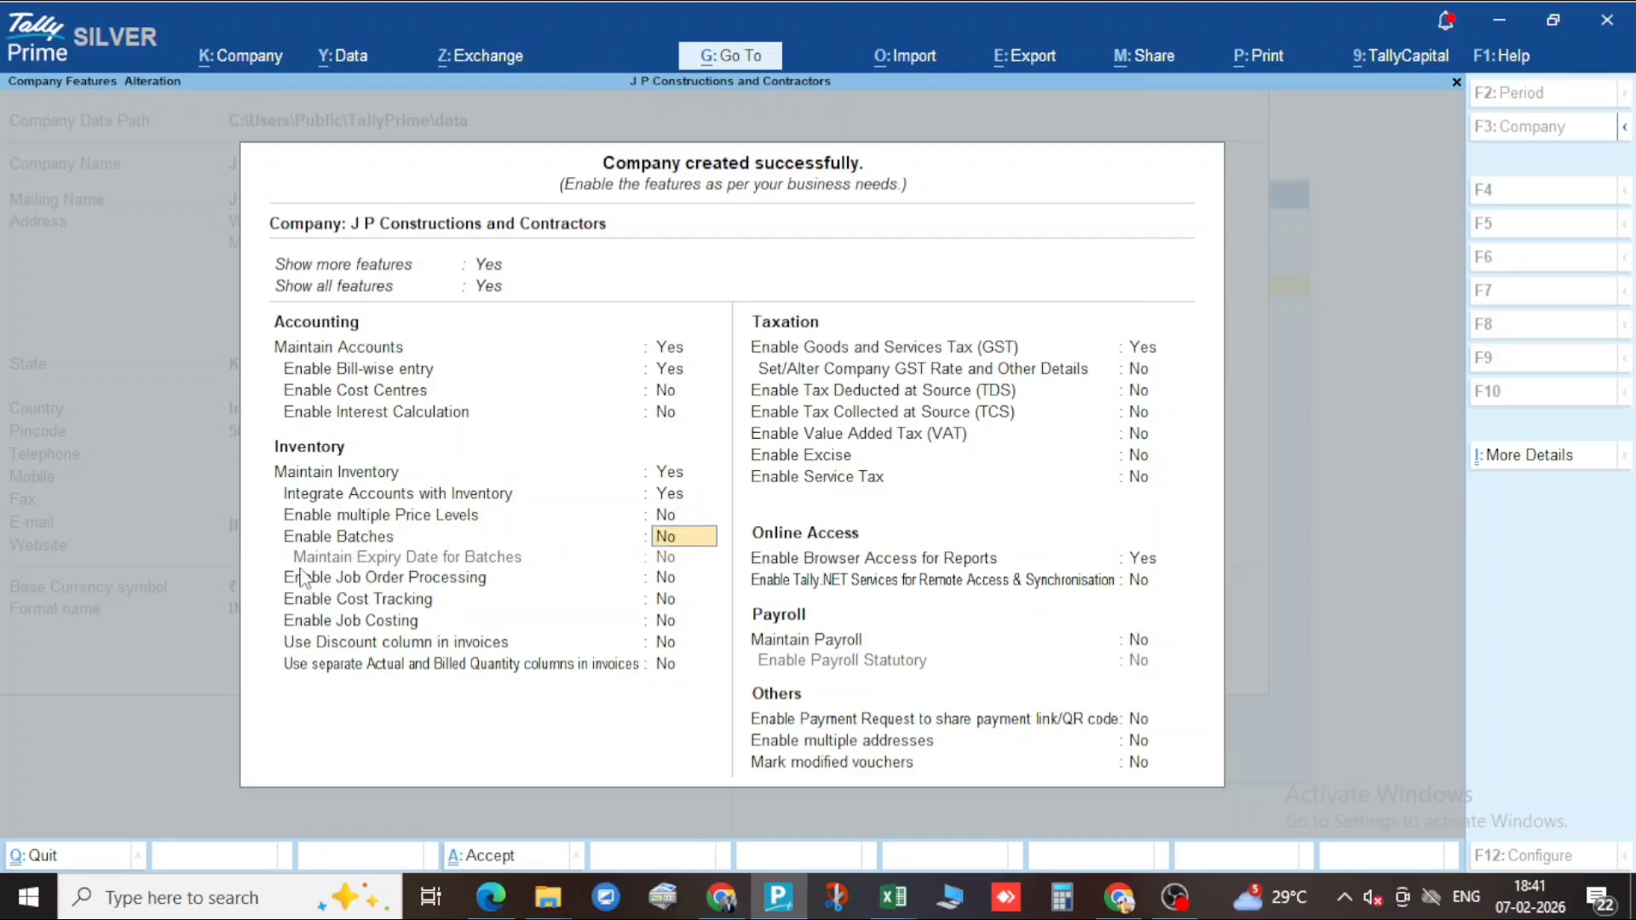
key(Return)
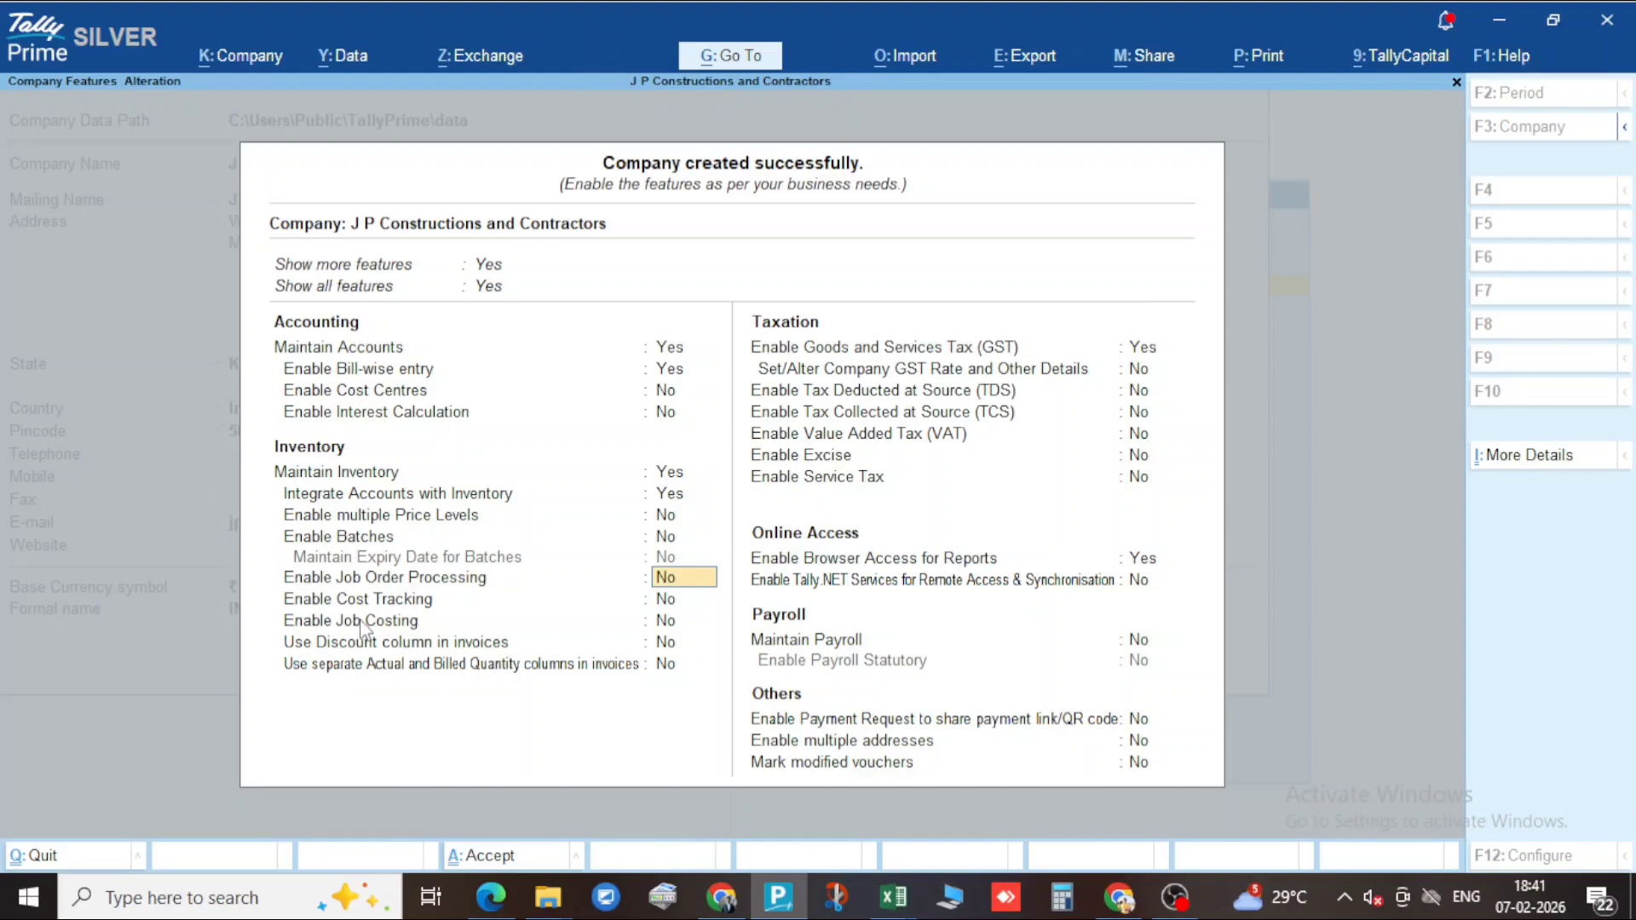
key(Return)
key(Return)
key(Return)
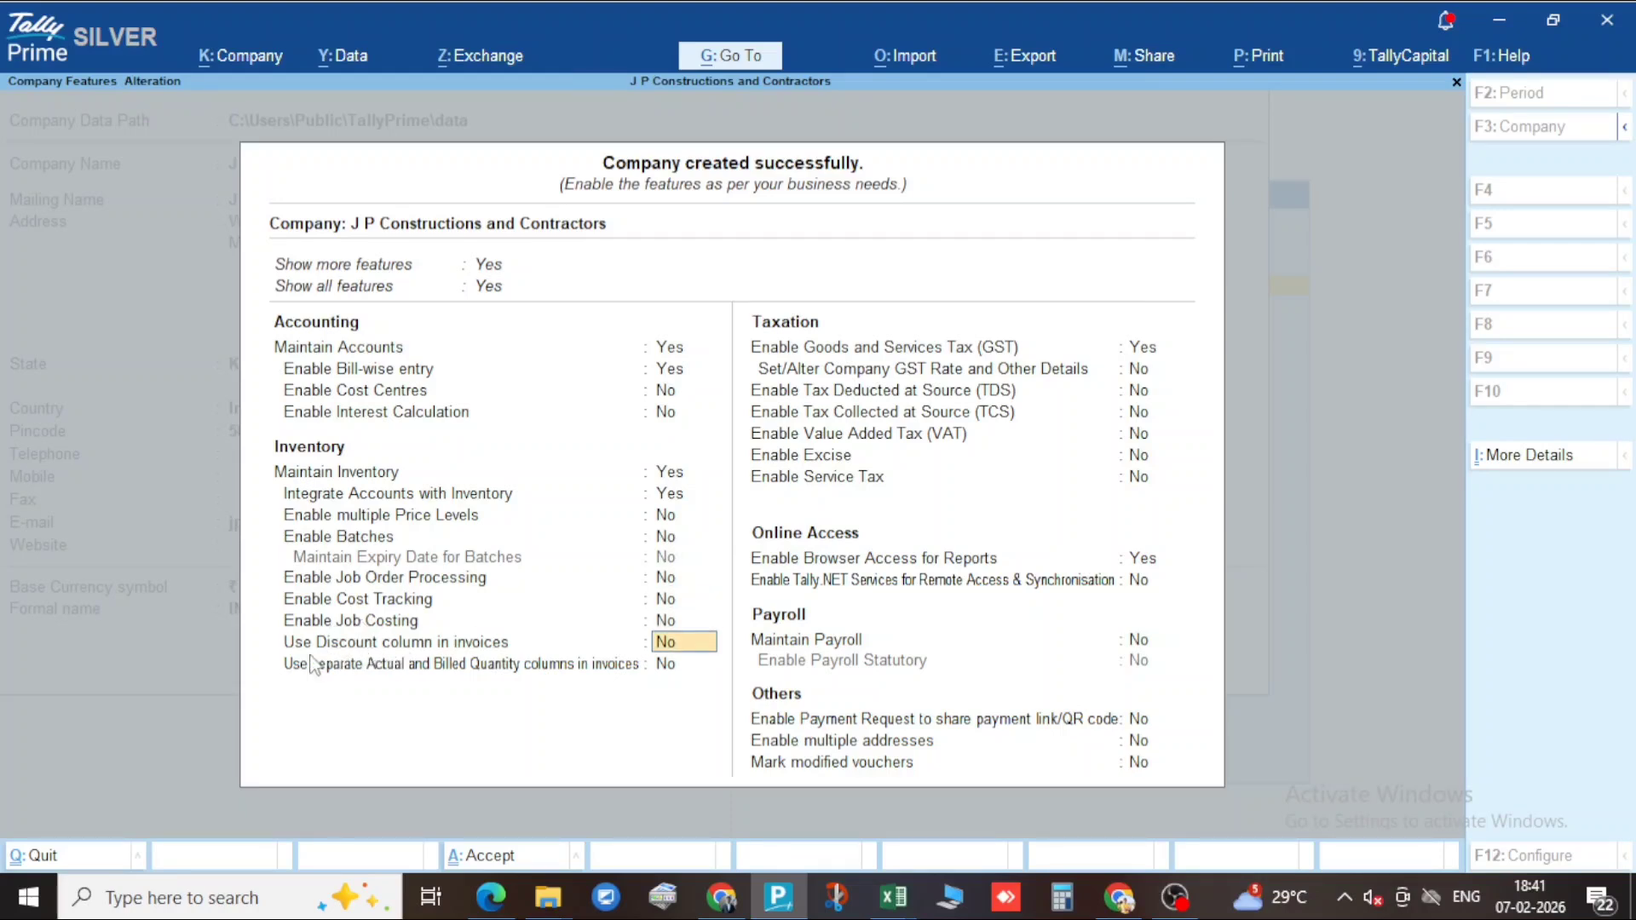
key(Return)
key(Return)
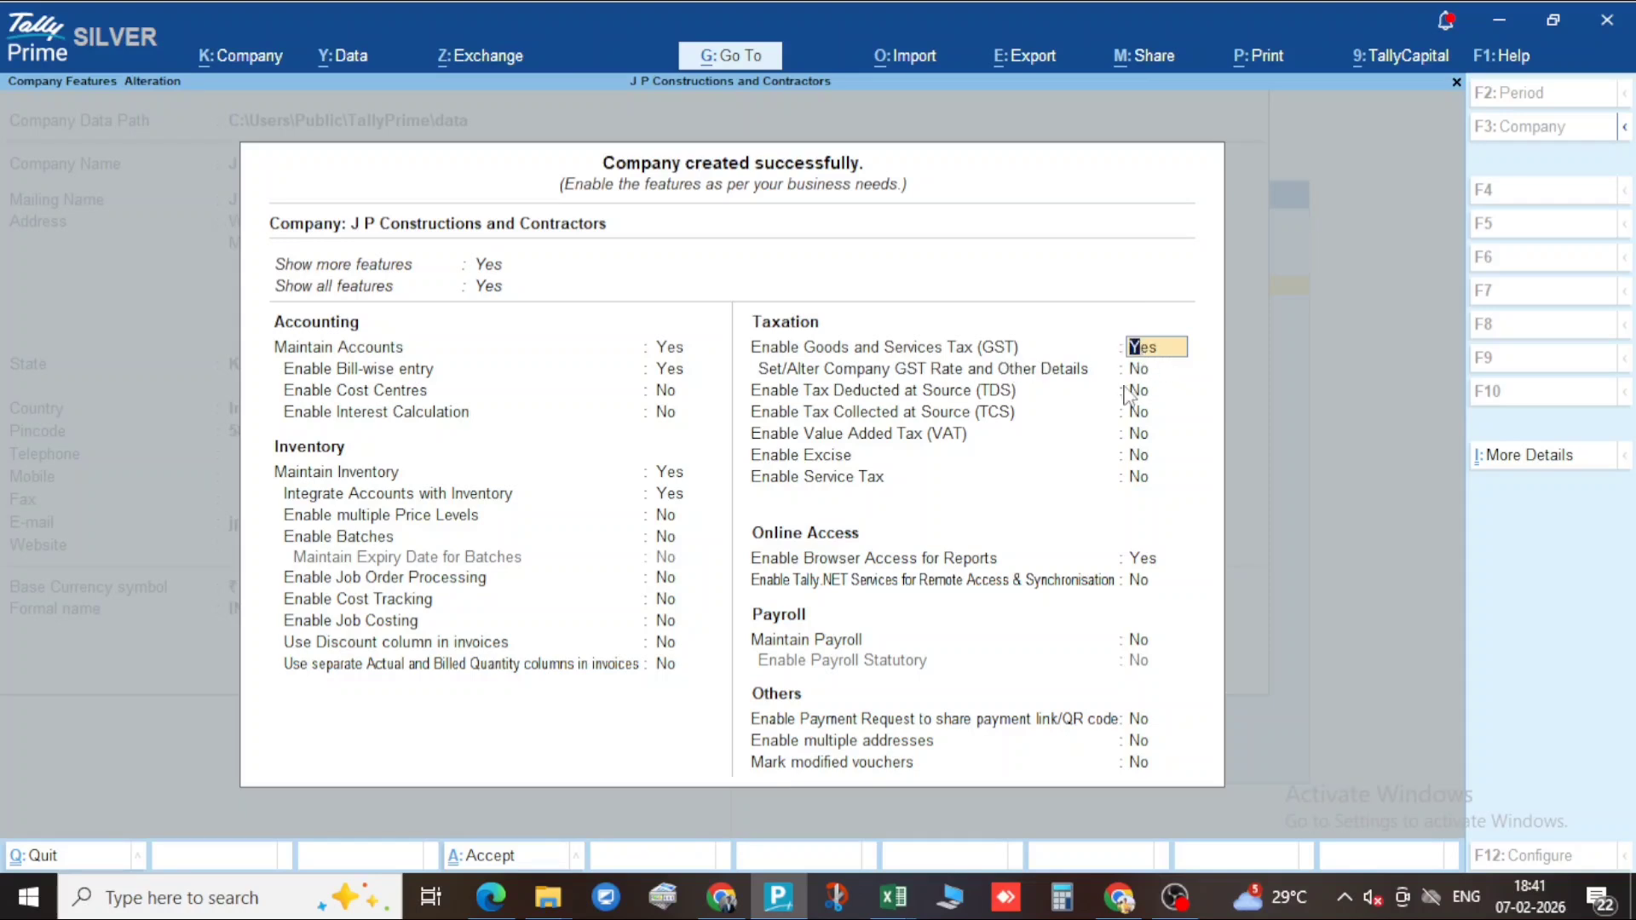
Keep GST enabled and set the GST registration's state to Karnataka, type to Regular and Assessee of Other Territory to No
key(Return)
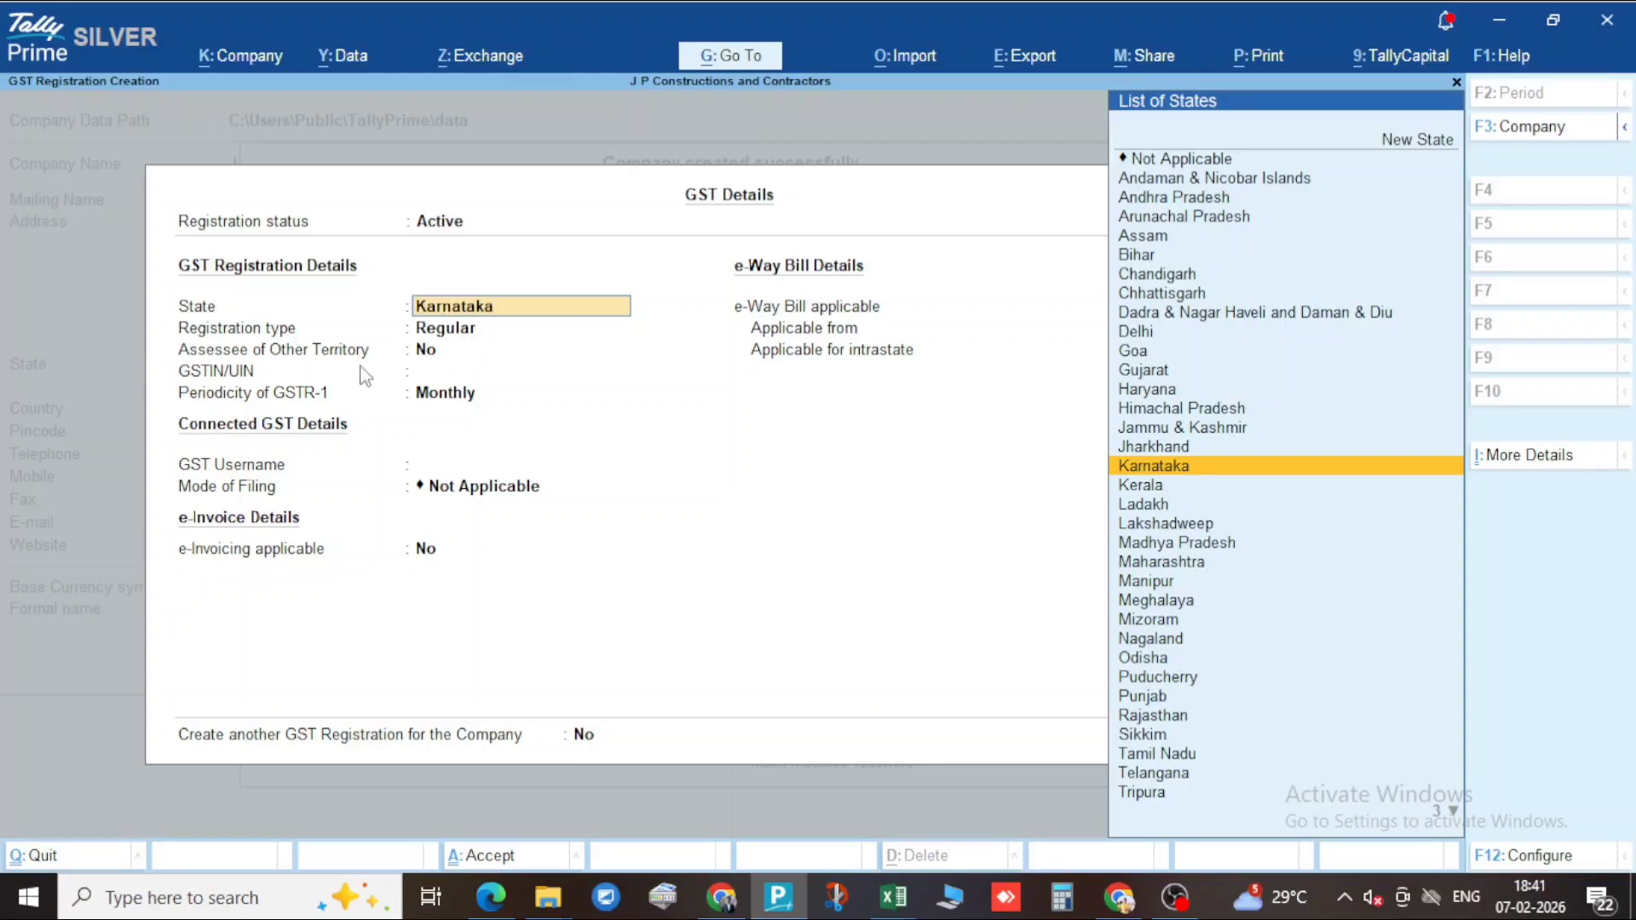
key(Return)
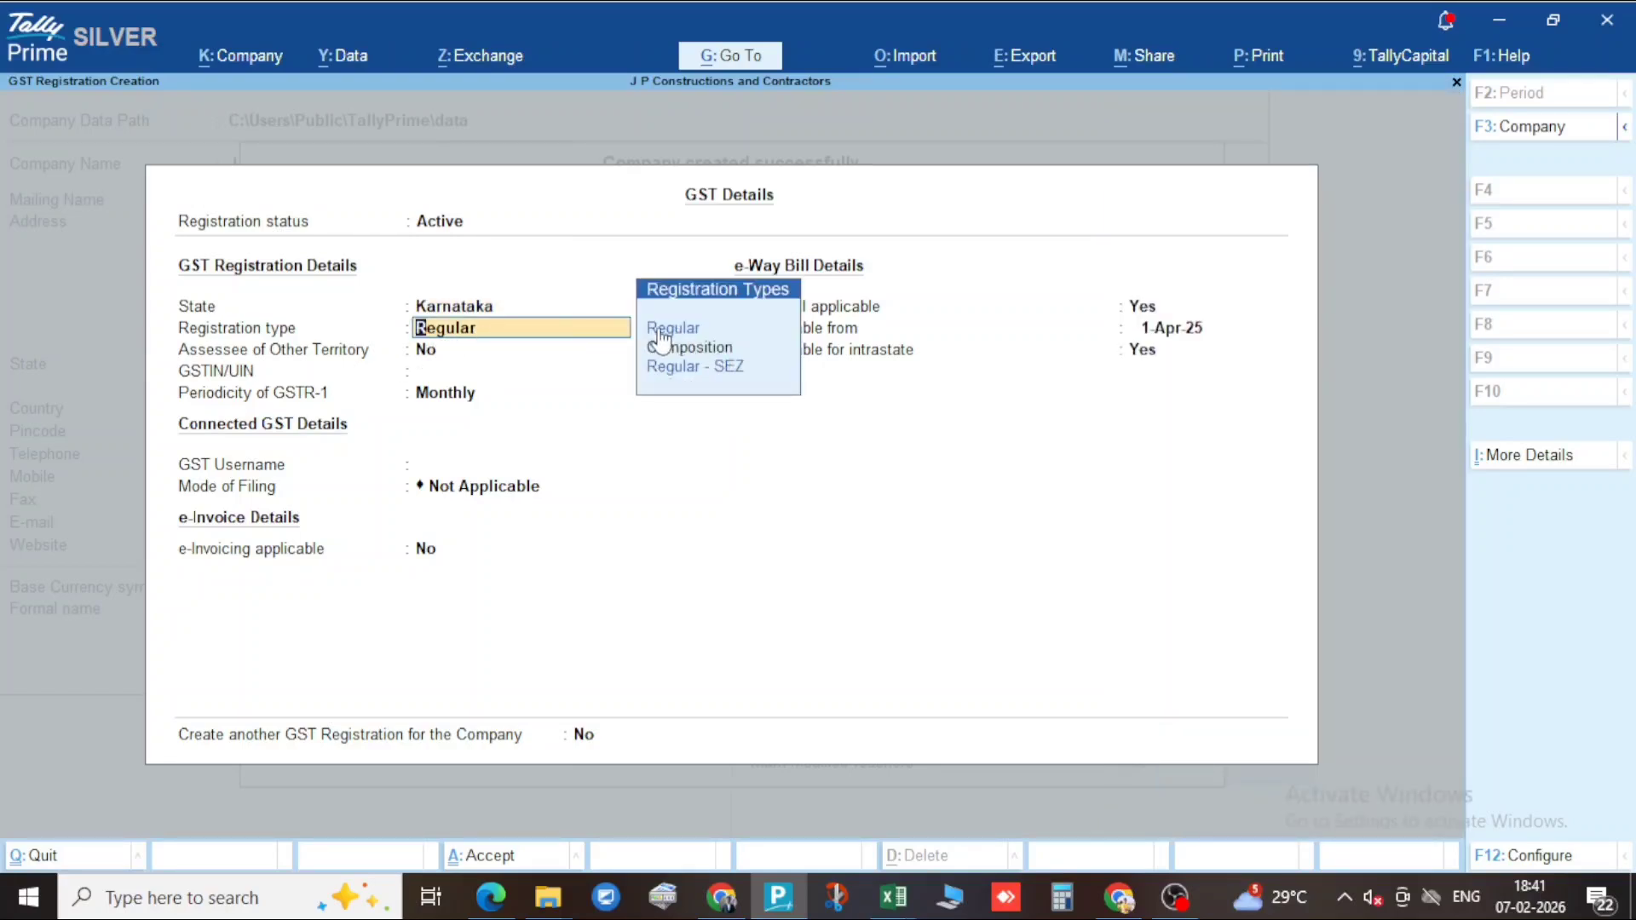
key(Return)
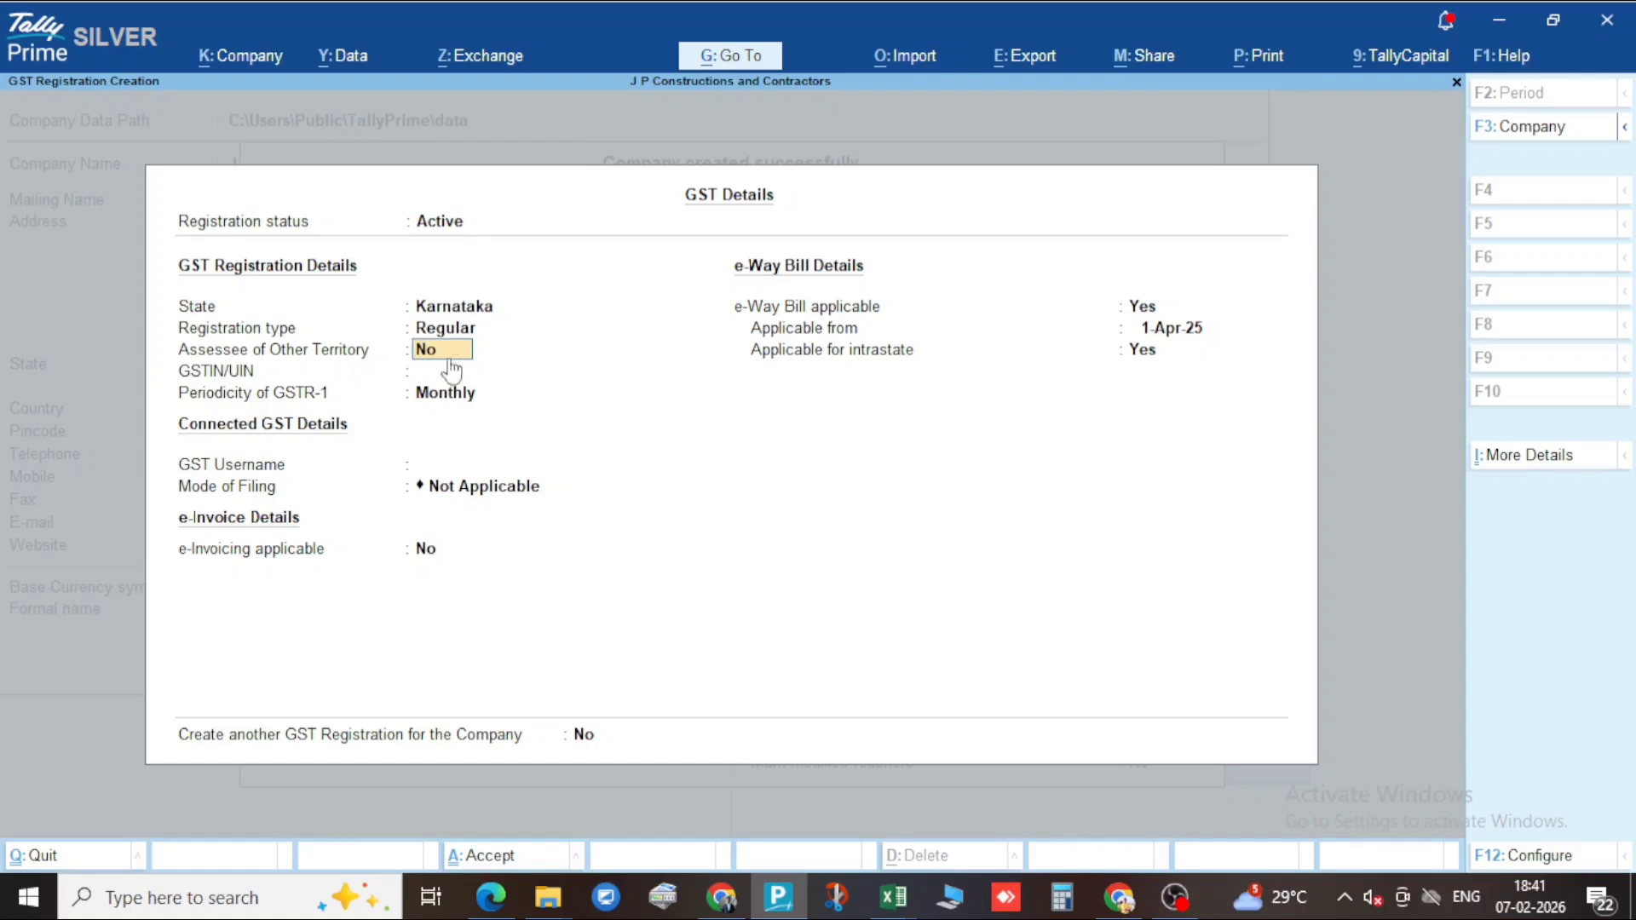
key(Return)
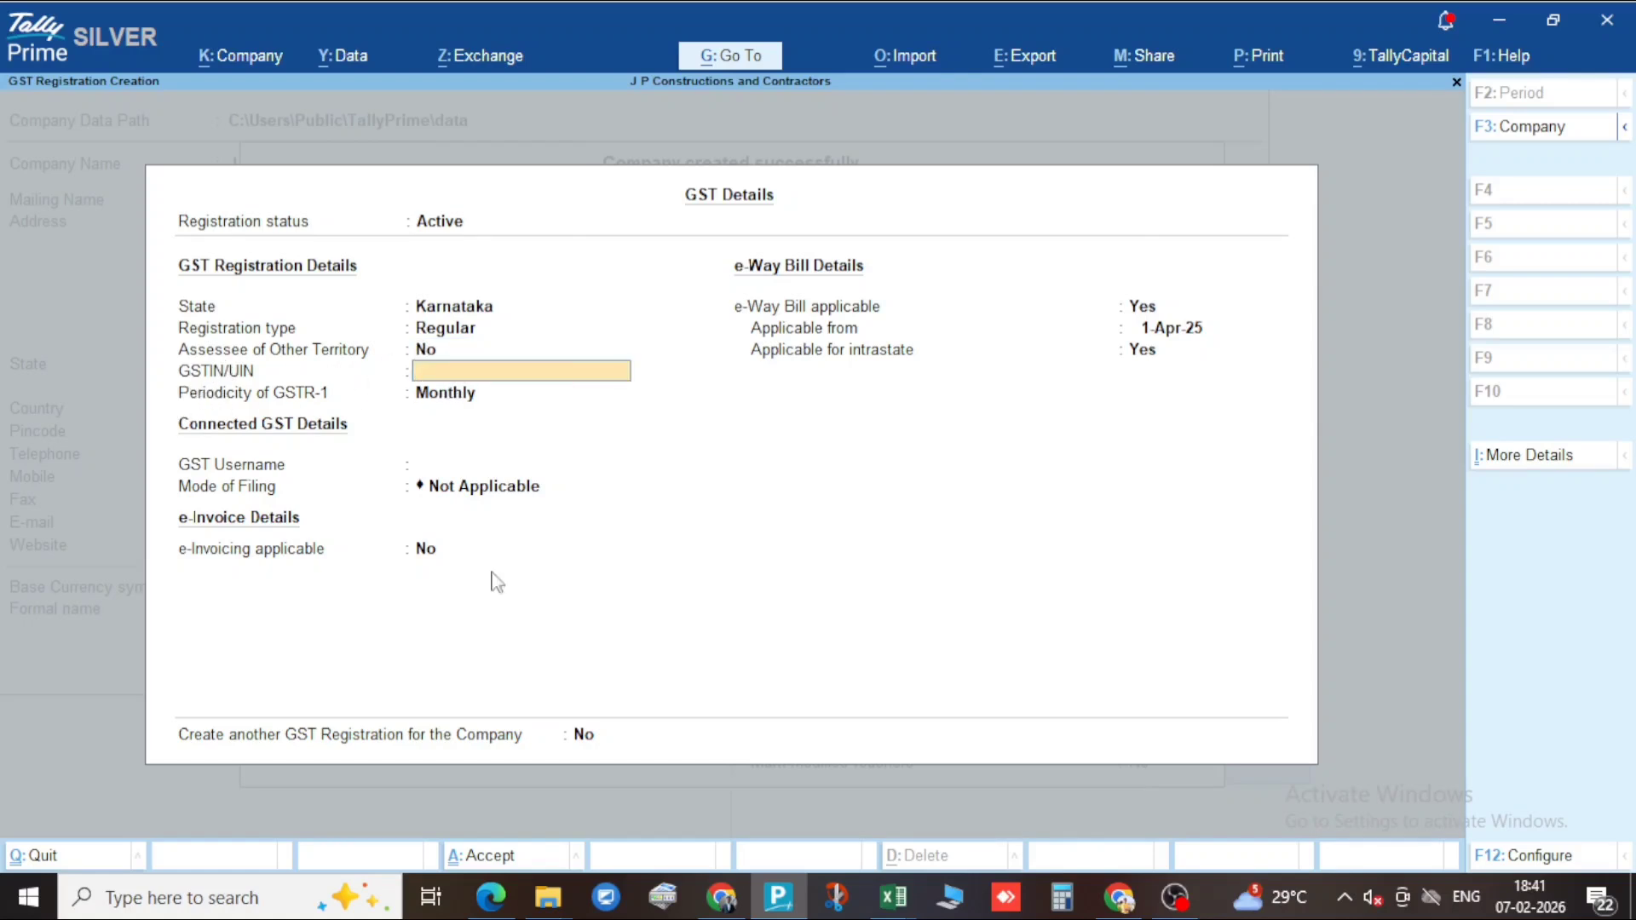
Copy the registration number from the GST certificate in Edge and enter it as the GSTIN/UIN in TallyPrime
click(487, 896)
key(alt+Tab)
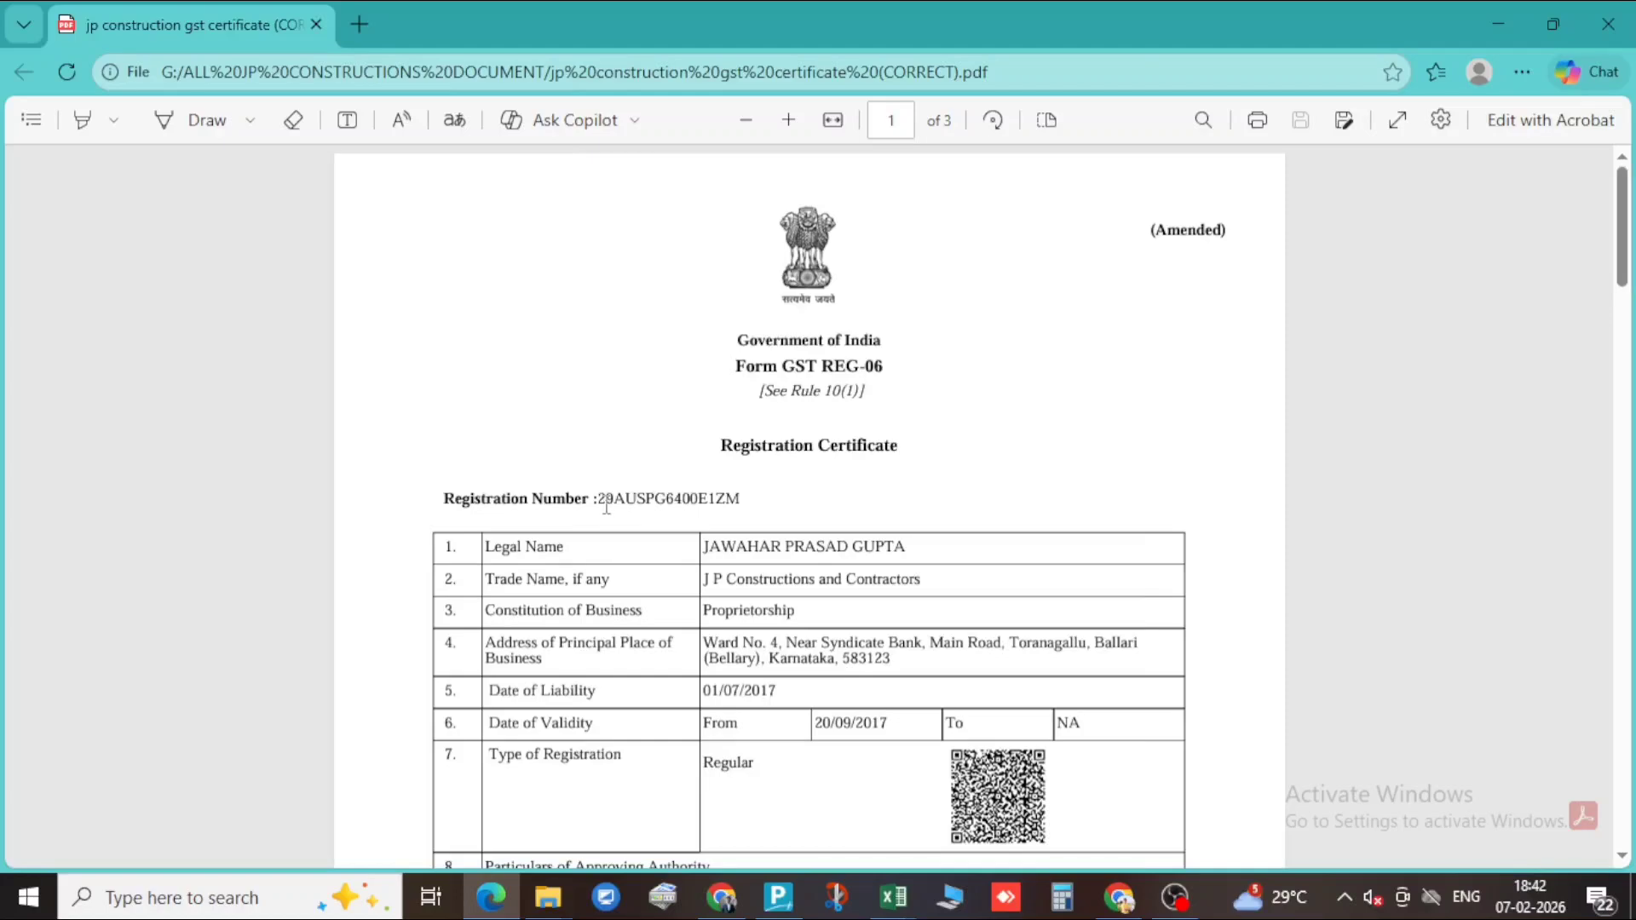
drag(599, 498, 743, 500)
click(615, 500)
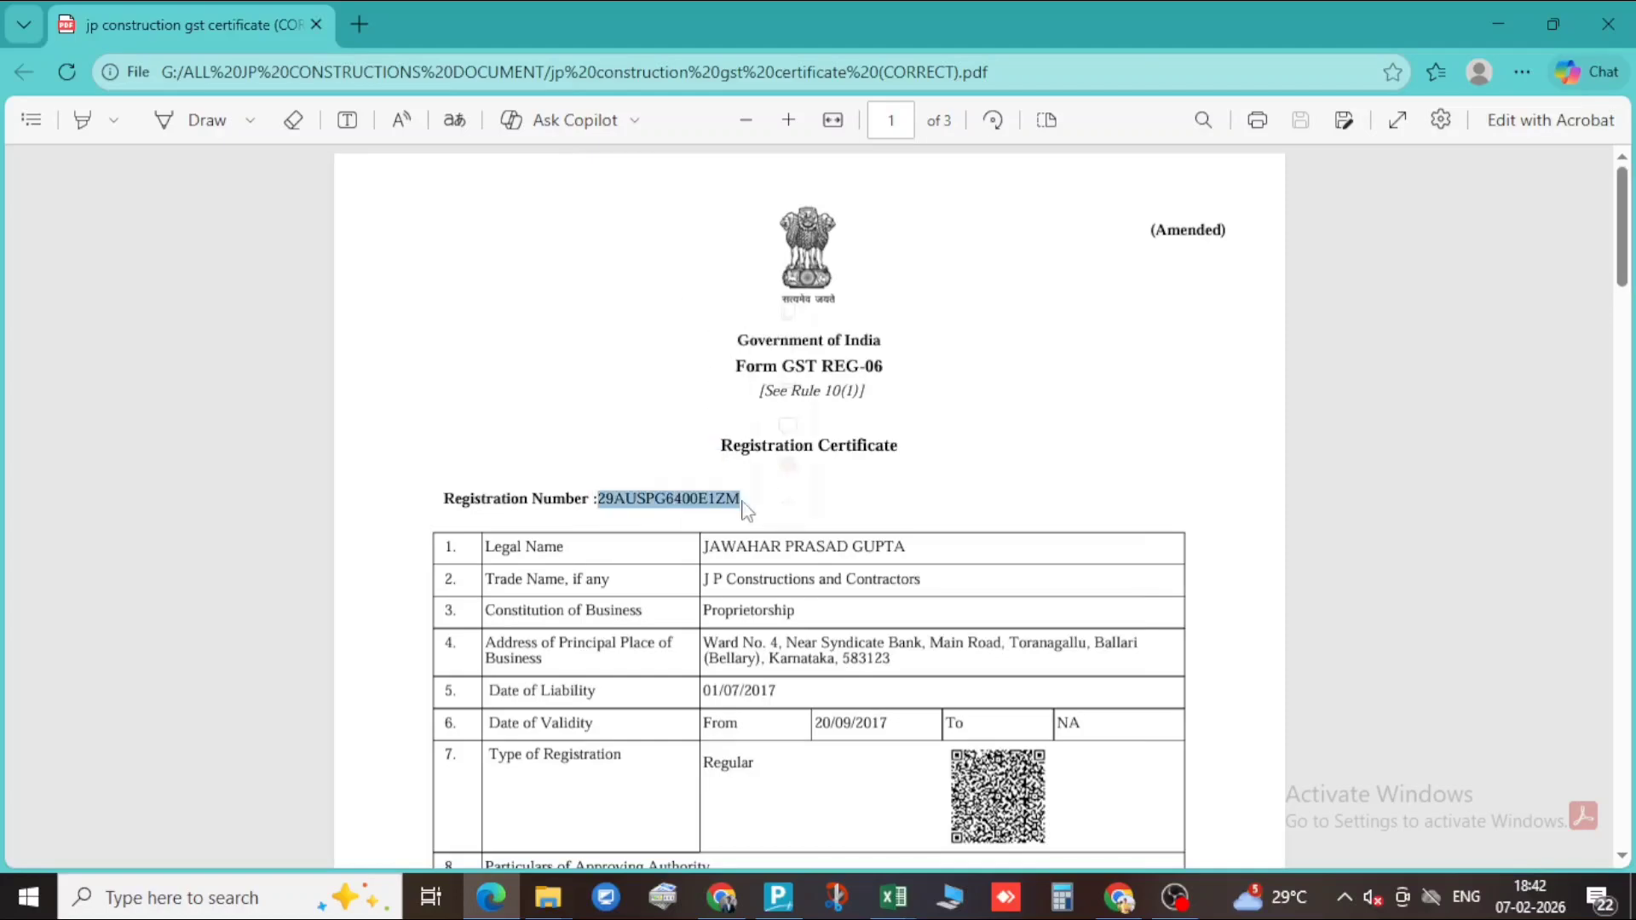
key(ctrl+c)
key(alt+Tab)
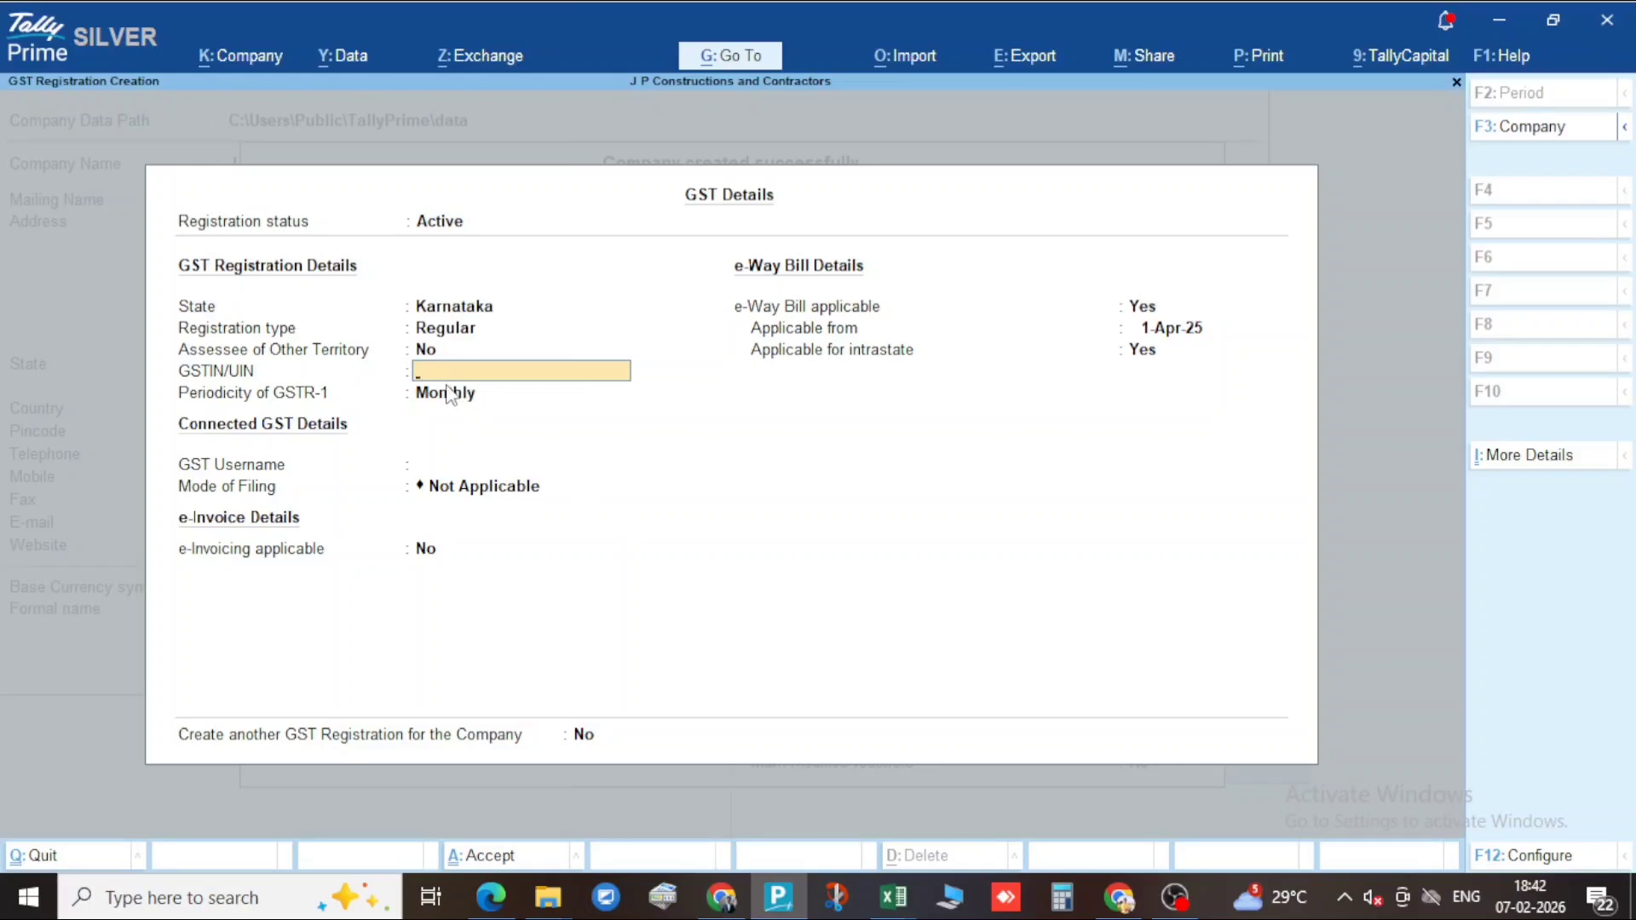
key(ctrl+v)
key(Return)
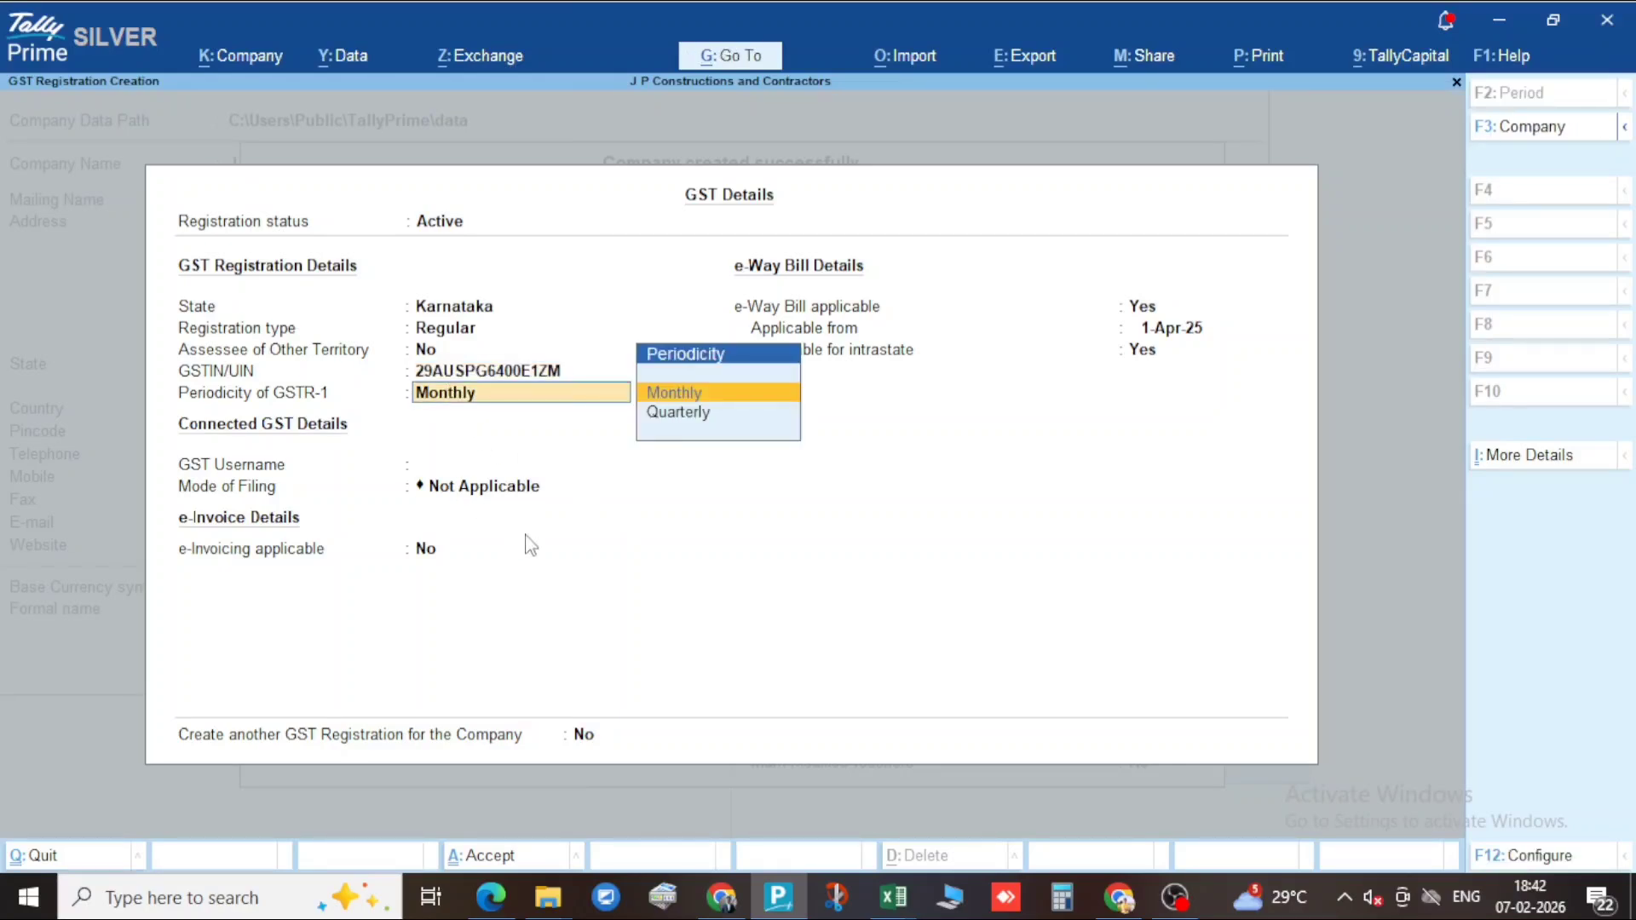
Keep GSTR-1 periodicity Monthly, GST username blank, mode of filing Not Applicable and e-Invoicing applicable at No
key(Return)
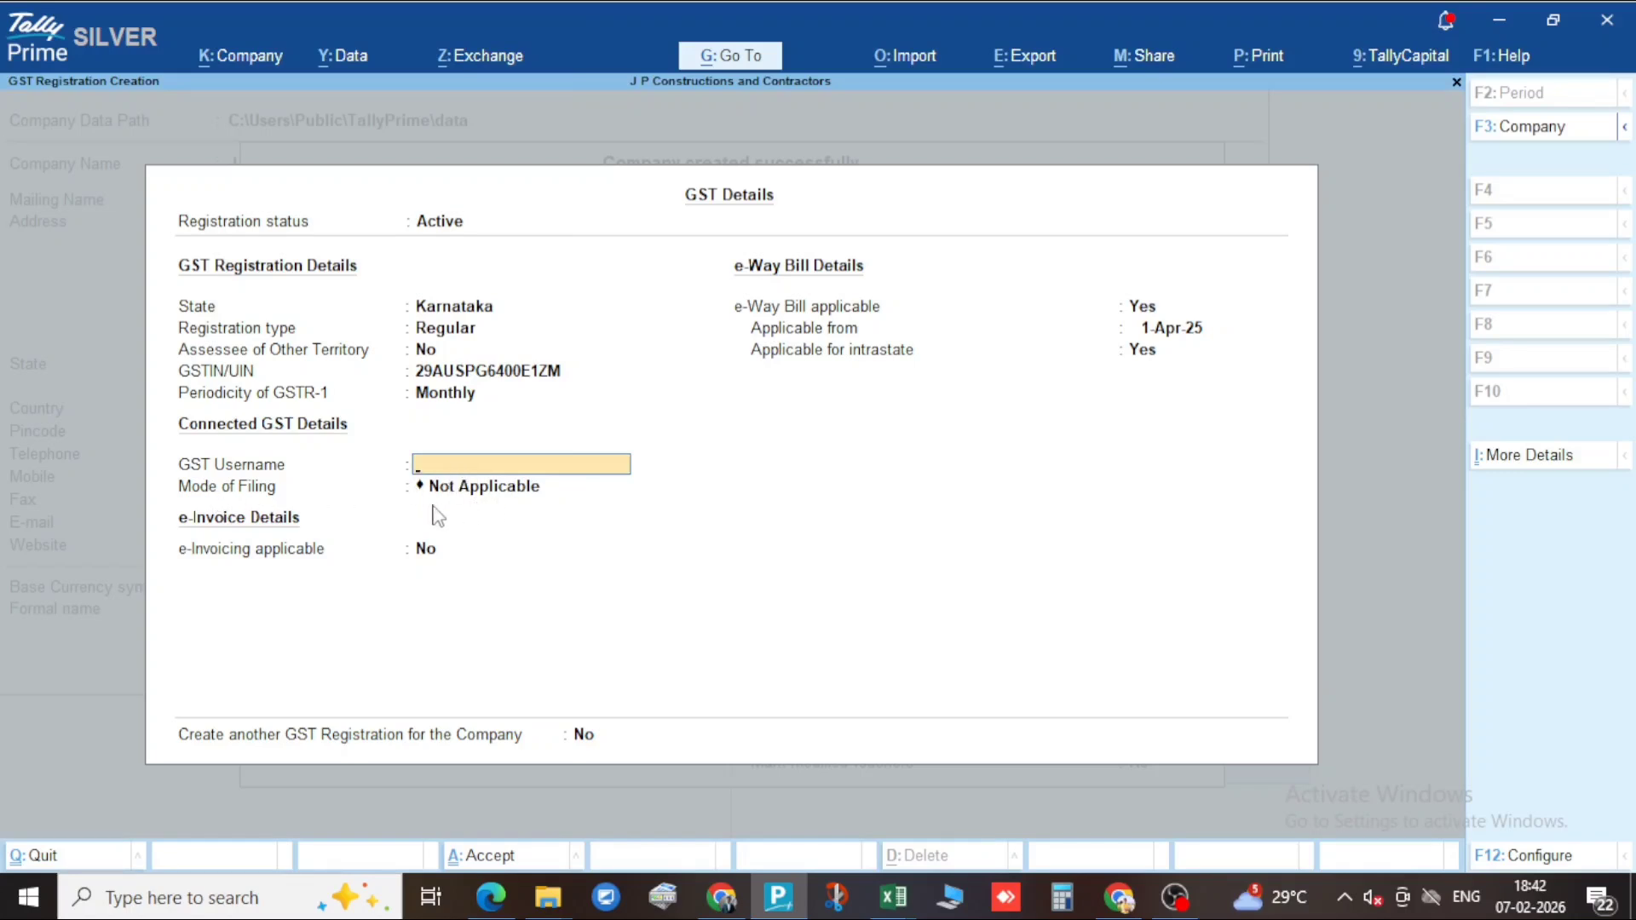
key(Return)
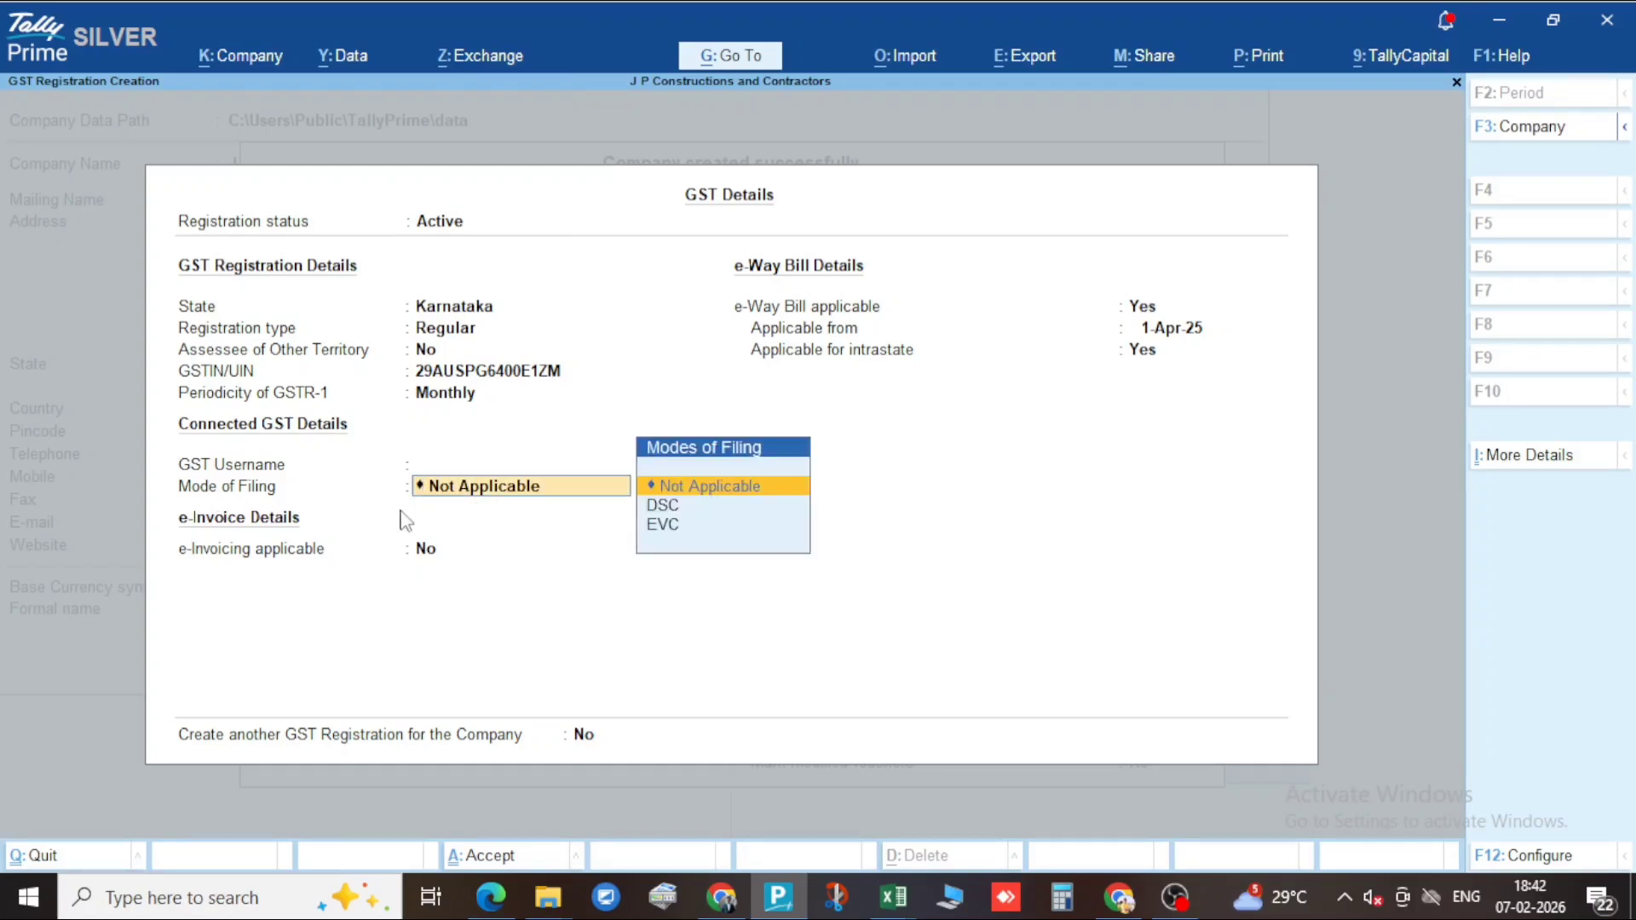
key(Return)
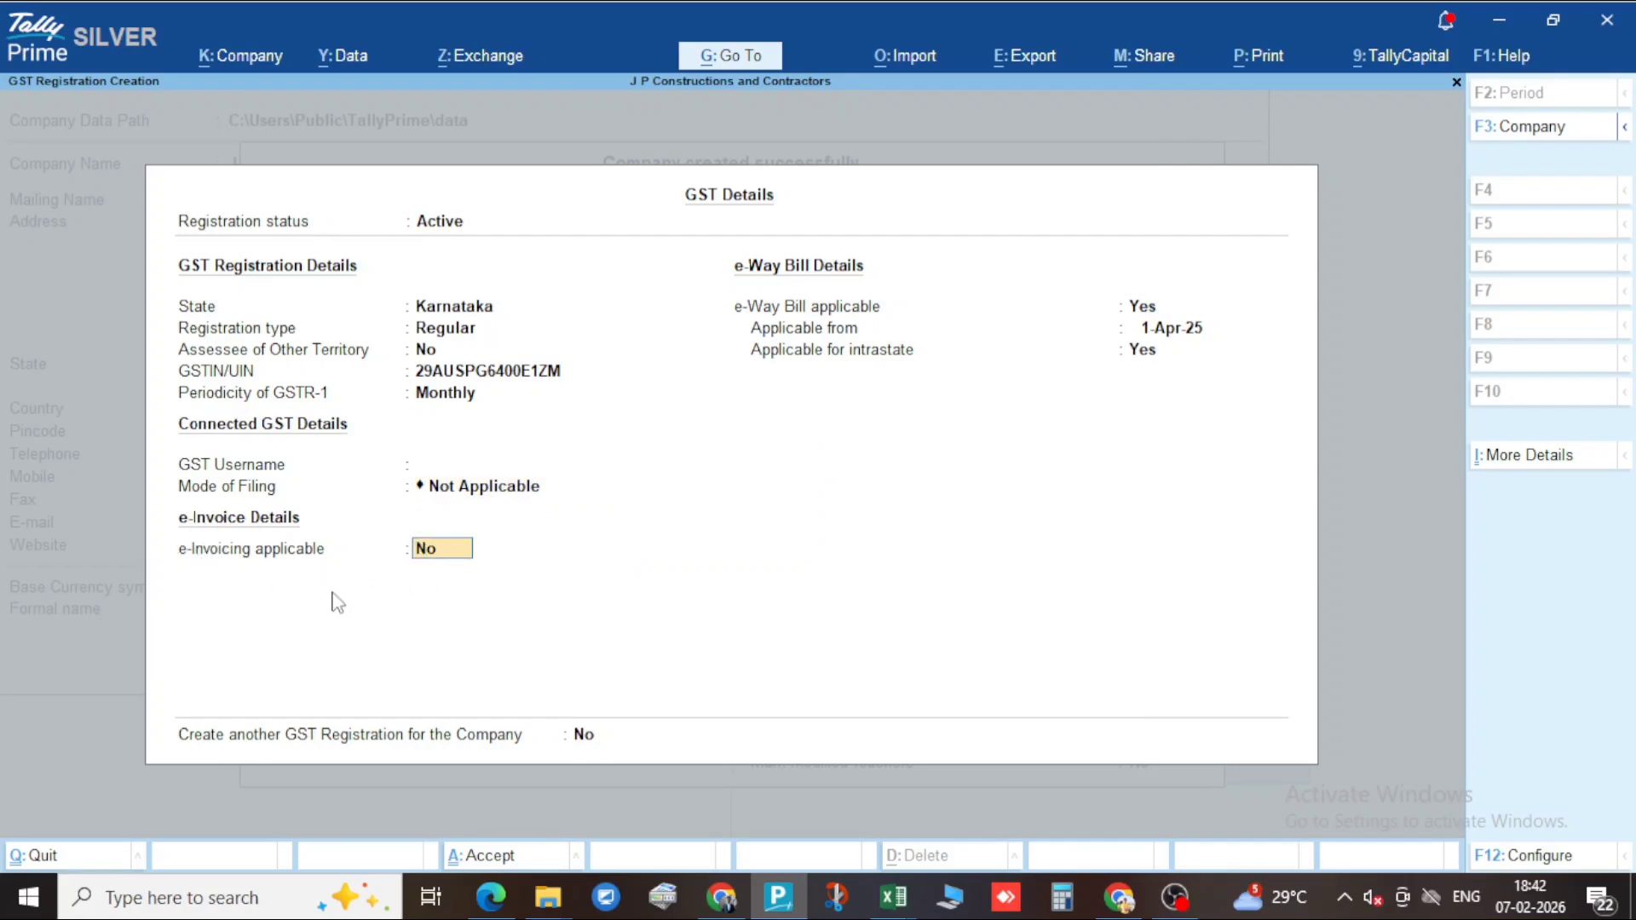
key(Return)
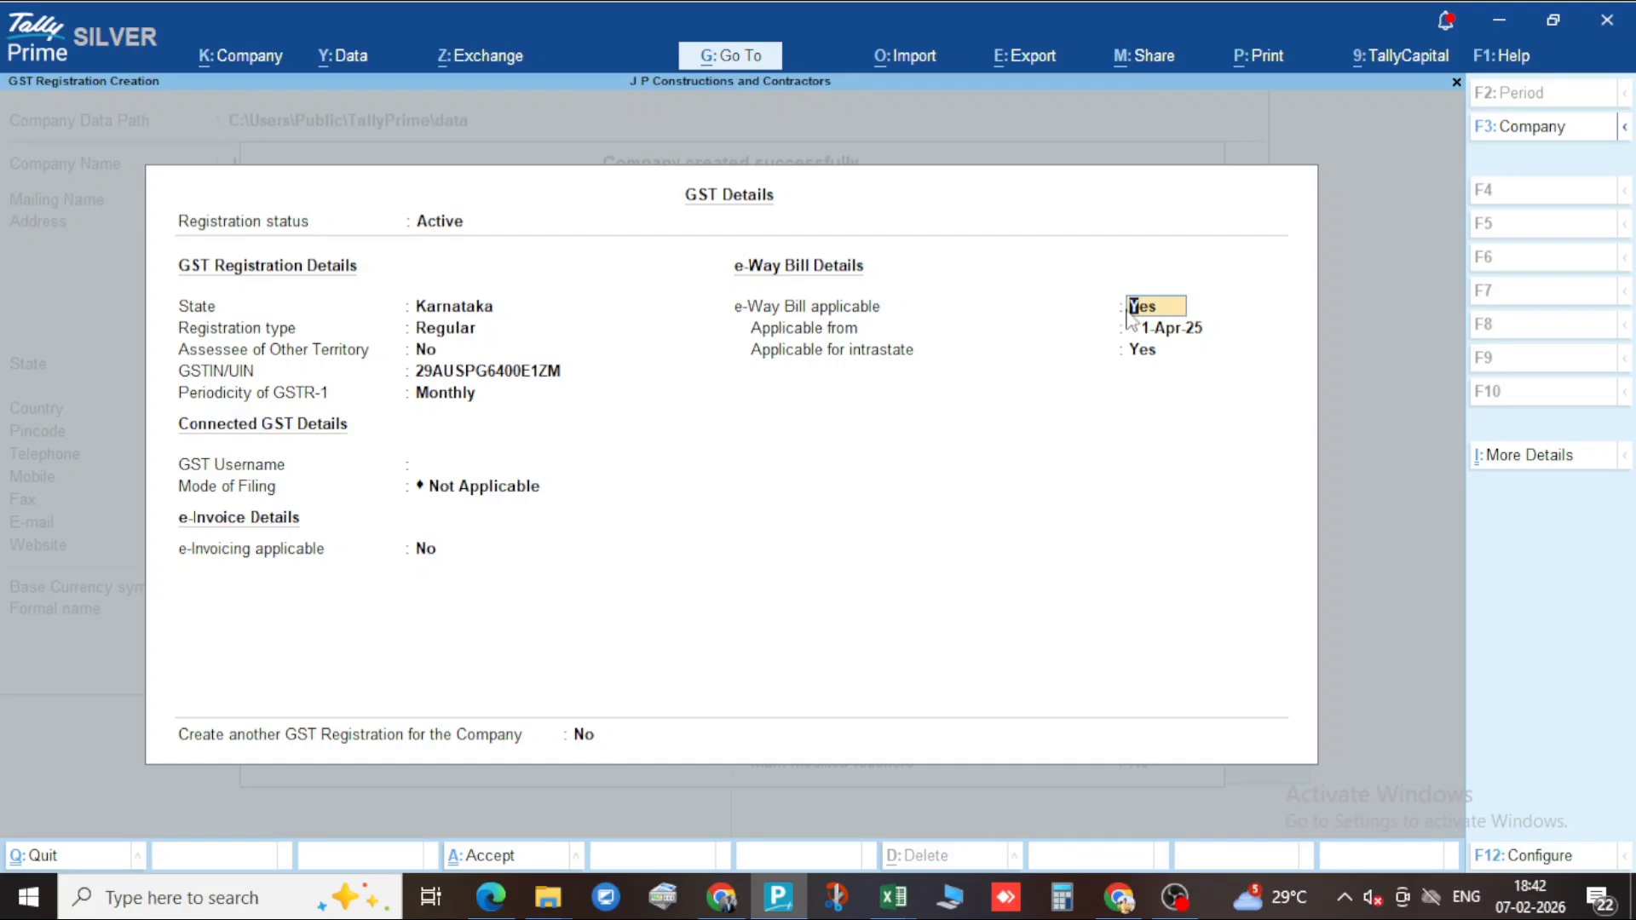
Keep e-Way Bill applicable from 1-Apr-25 and for intrastate at Yes, and accept the GST details
key(Return)
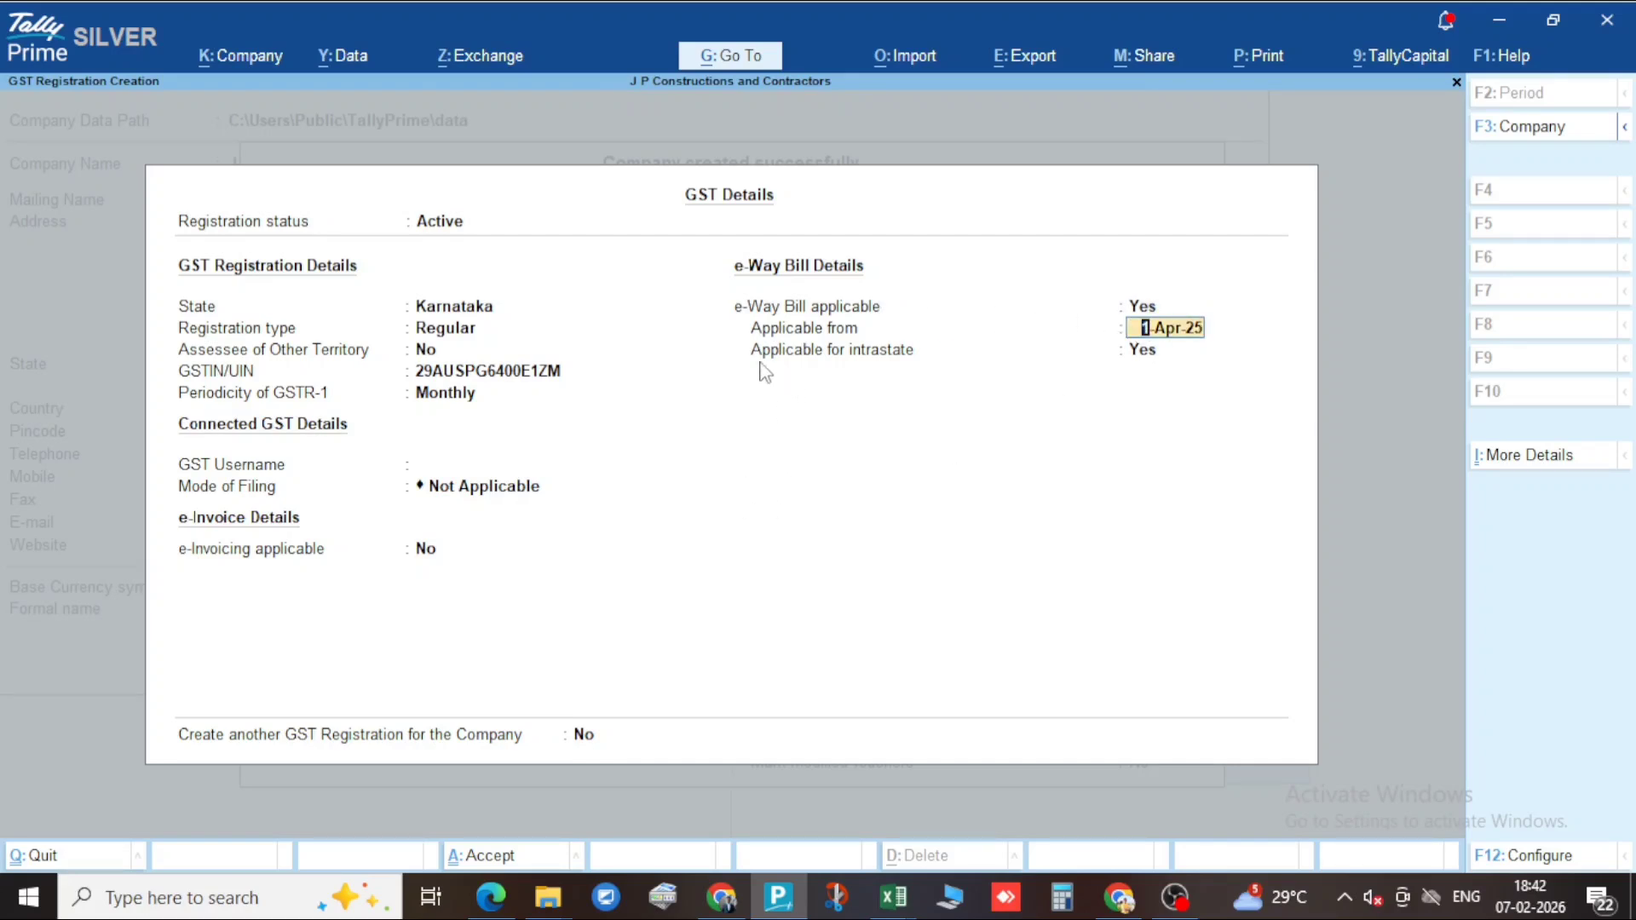
key(Return)
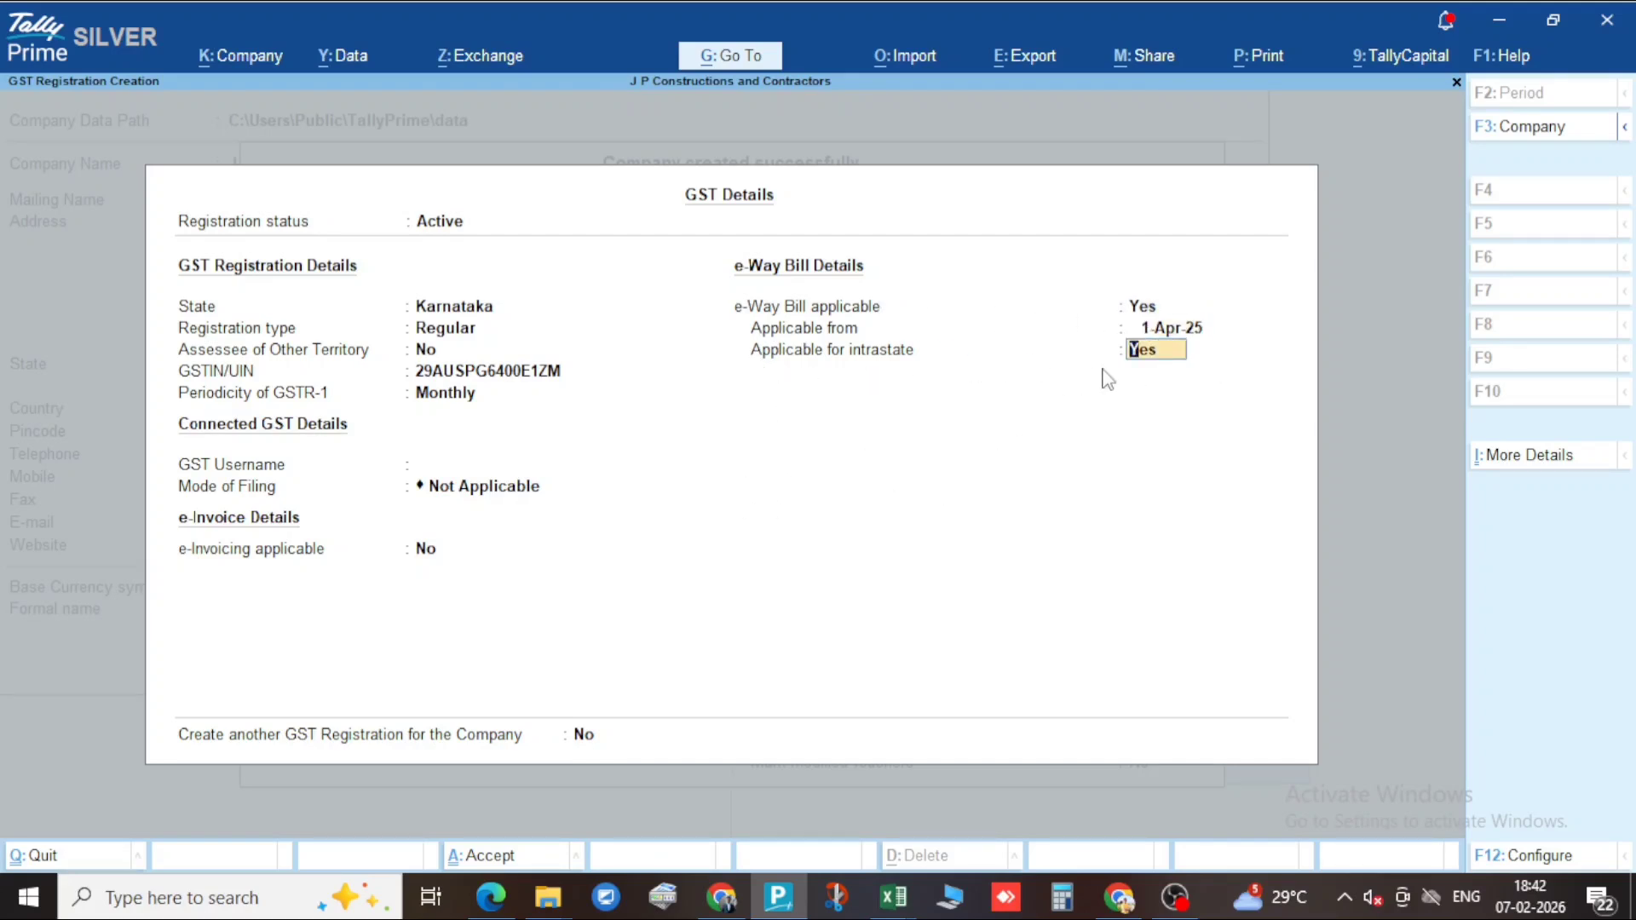
key(Return)
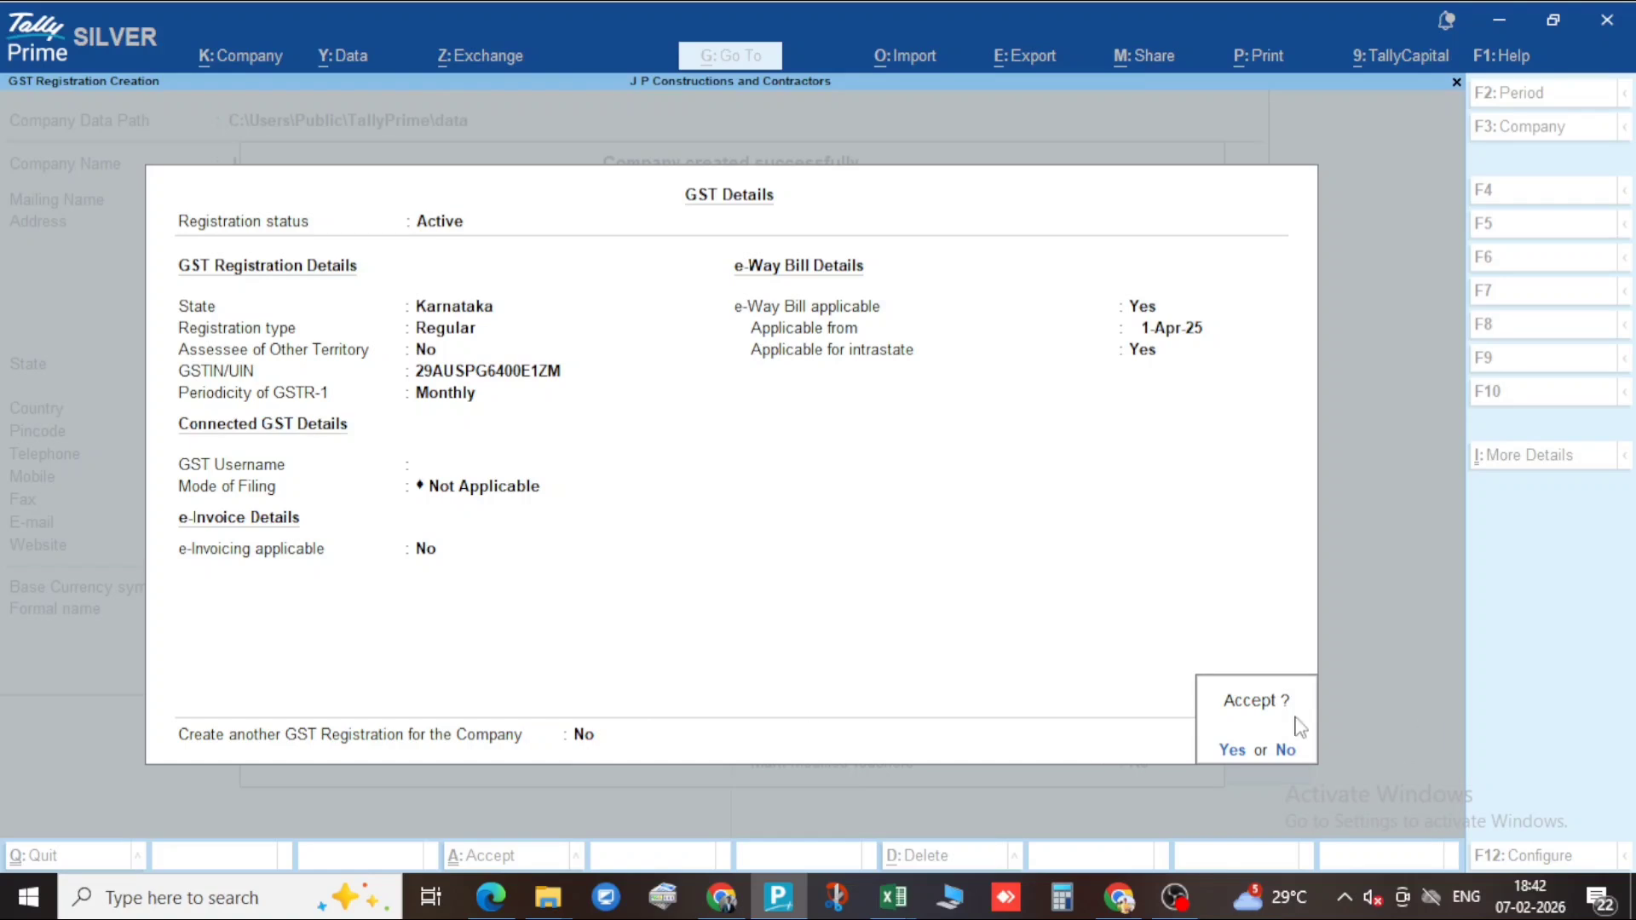
click(1233, 753)
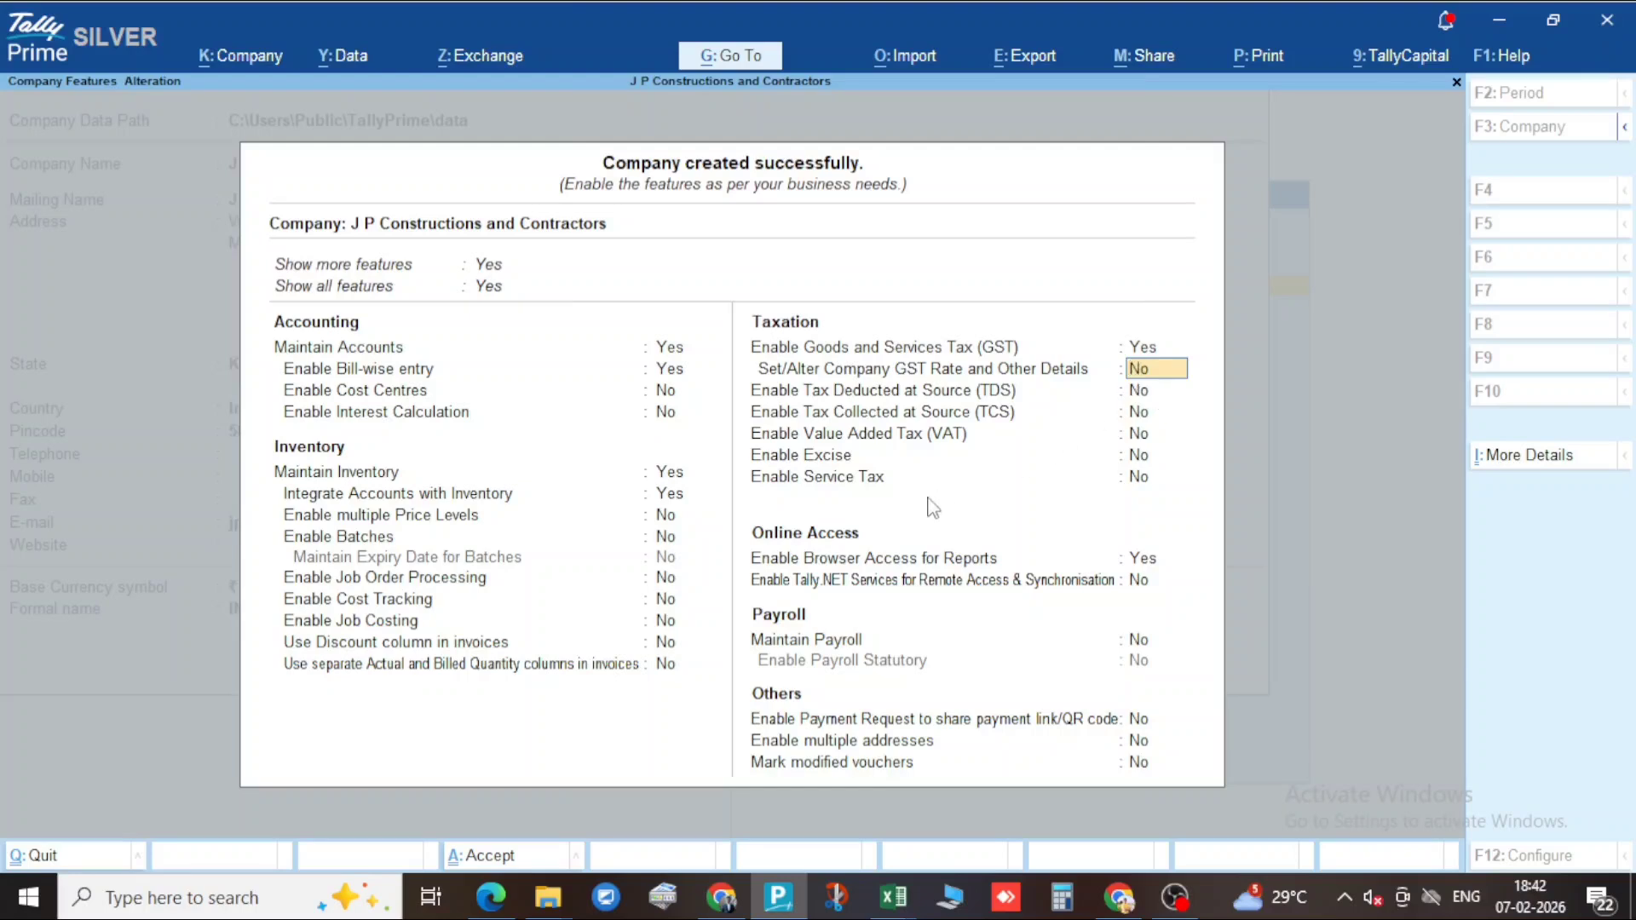
Keep Set/Alter Company GST Rate and Other Details, TDS, TCS, VAT, Excise and Service Tax at No
key(Return)
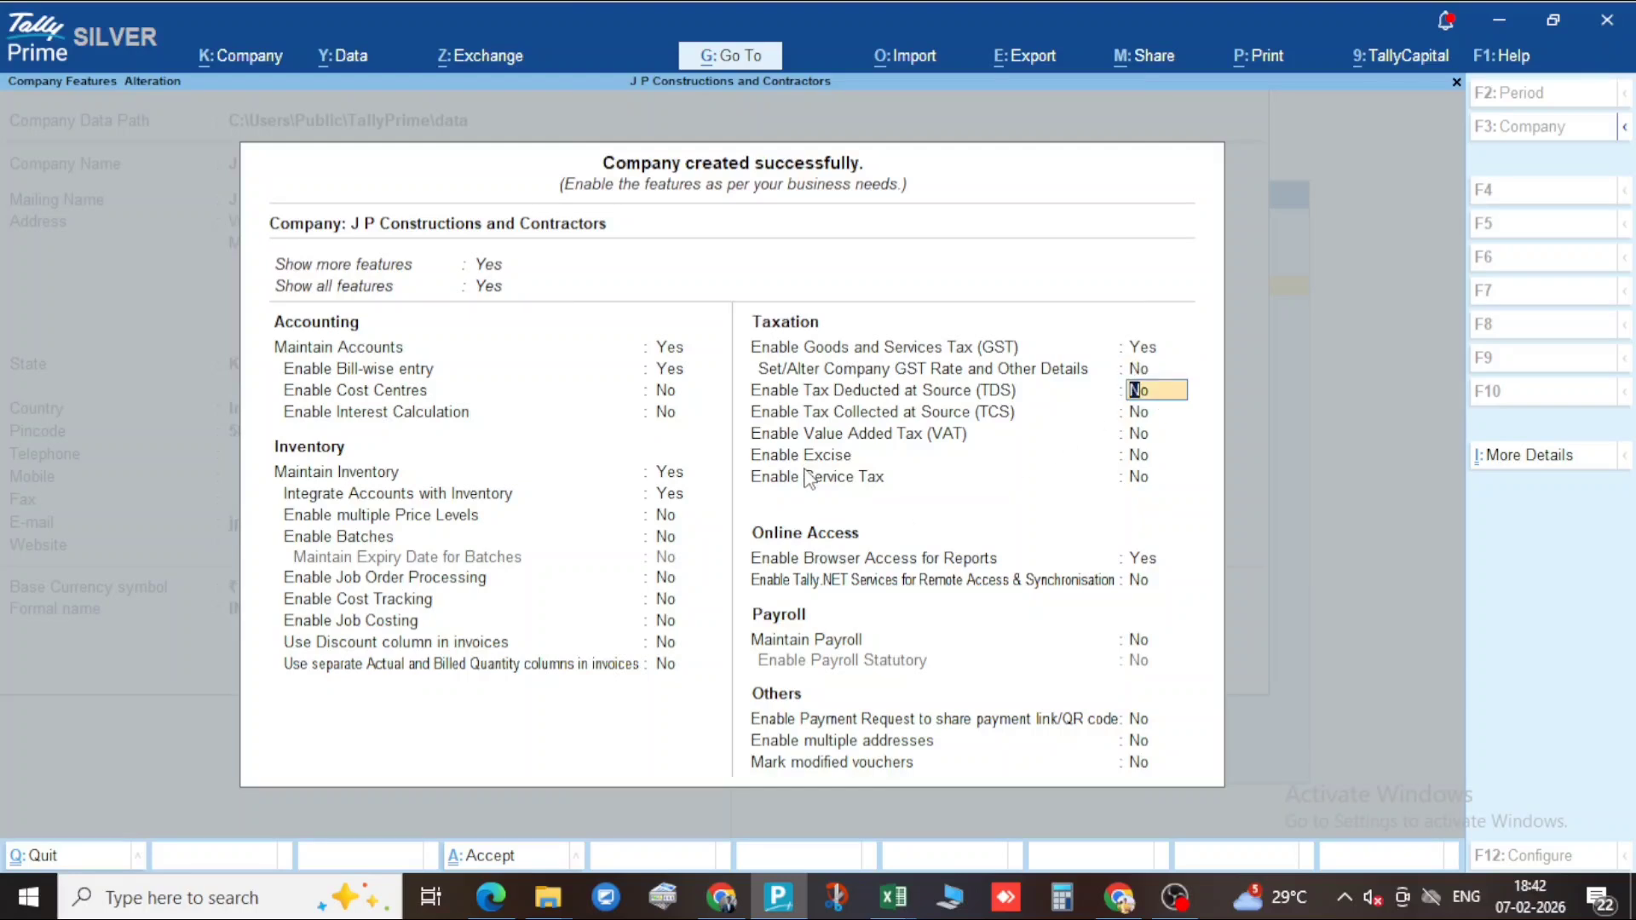
key(Return)
key(Return)
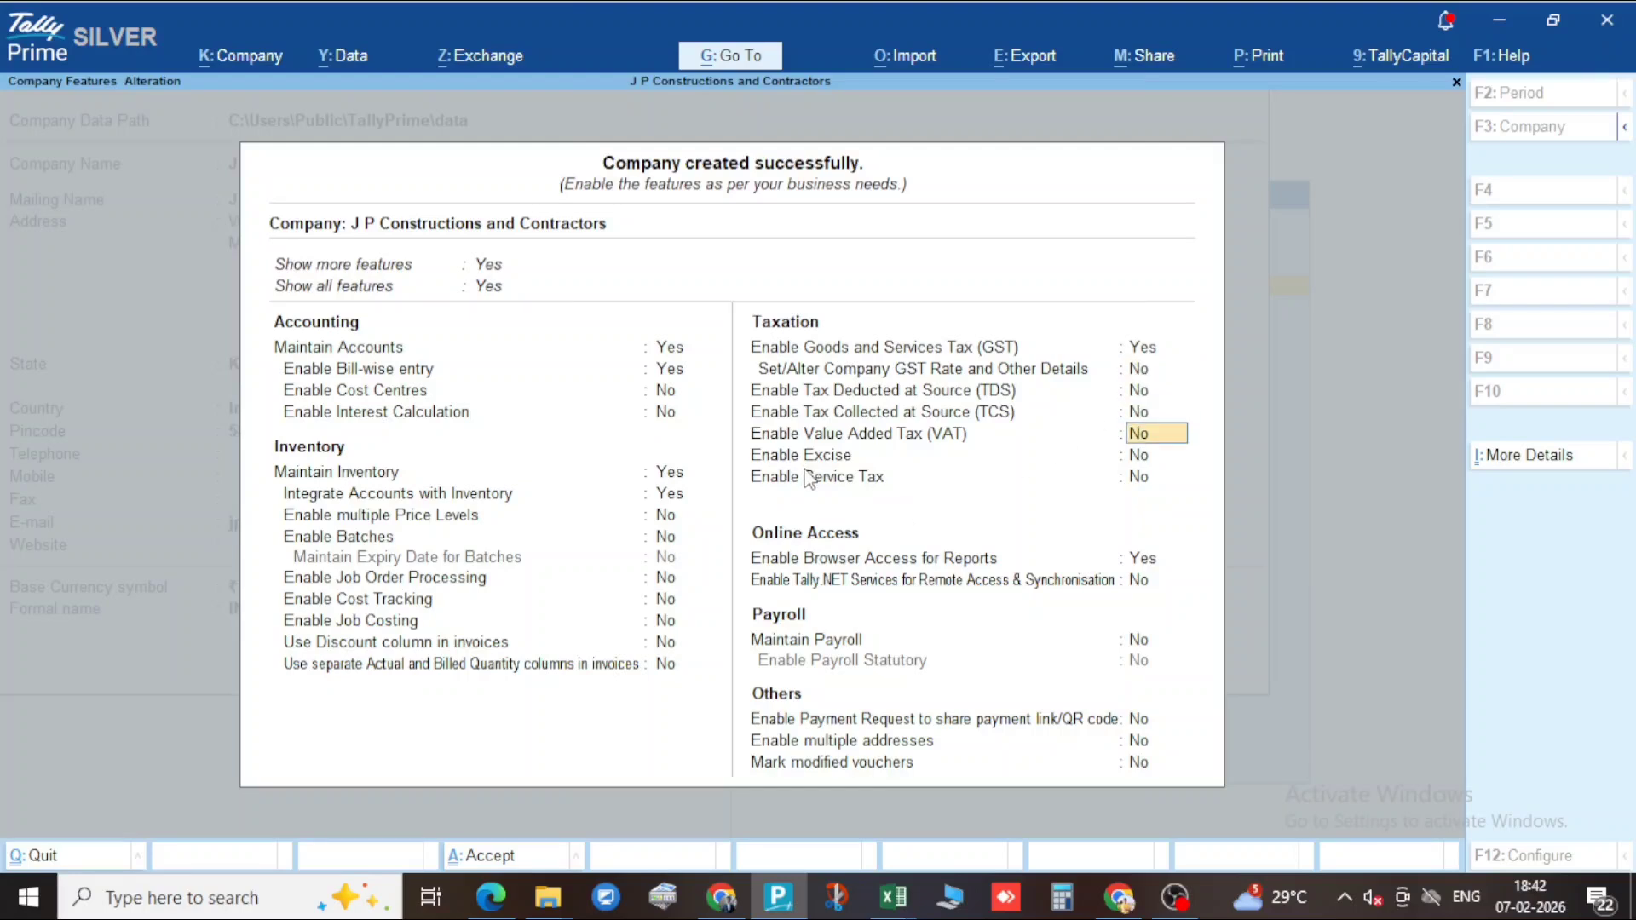
key(Return)
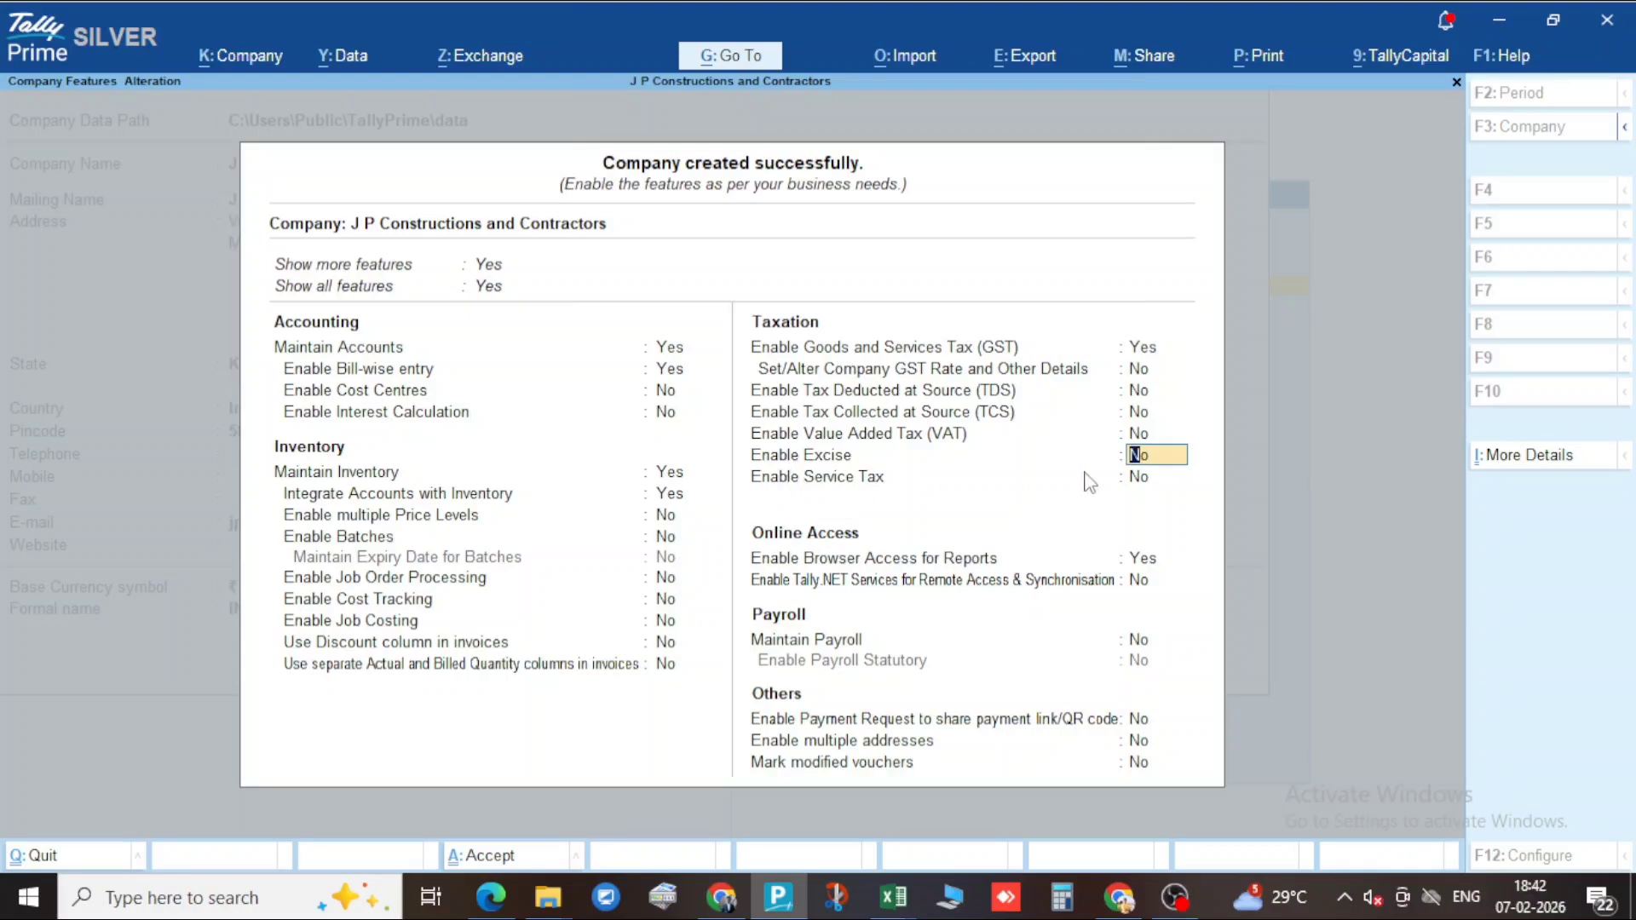
key(Return)
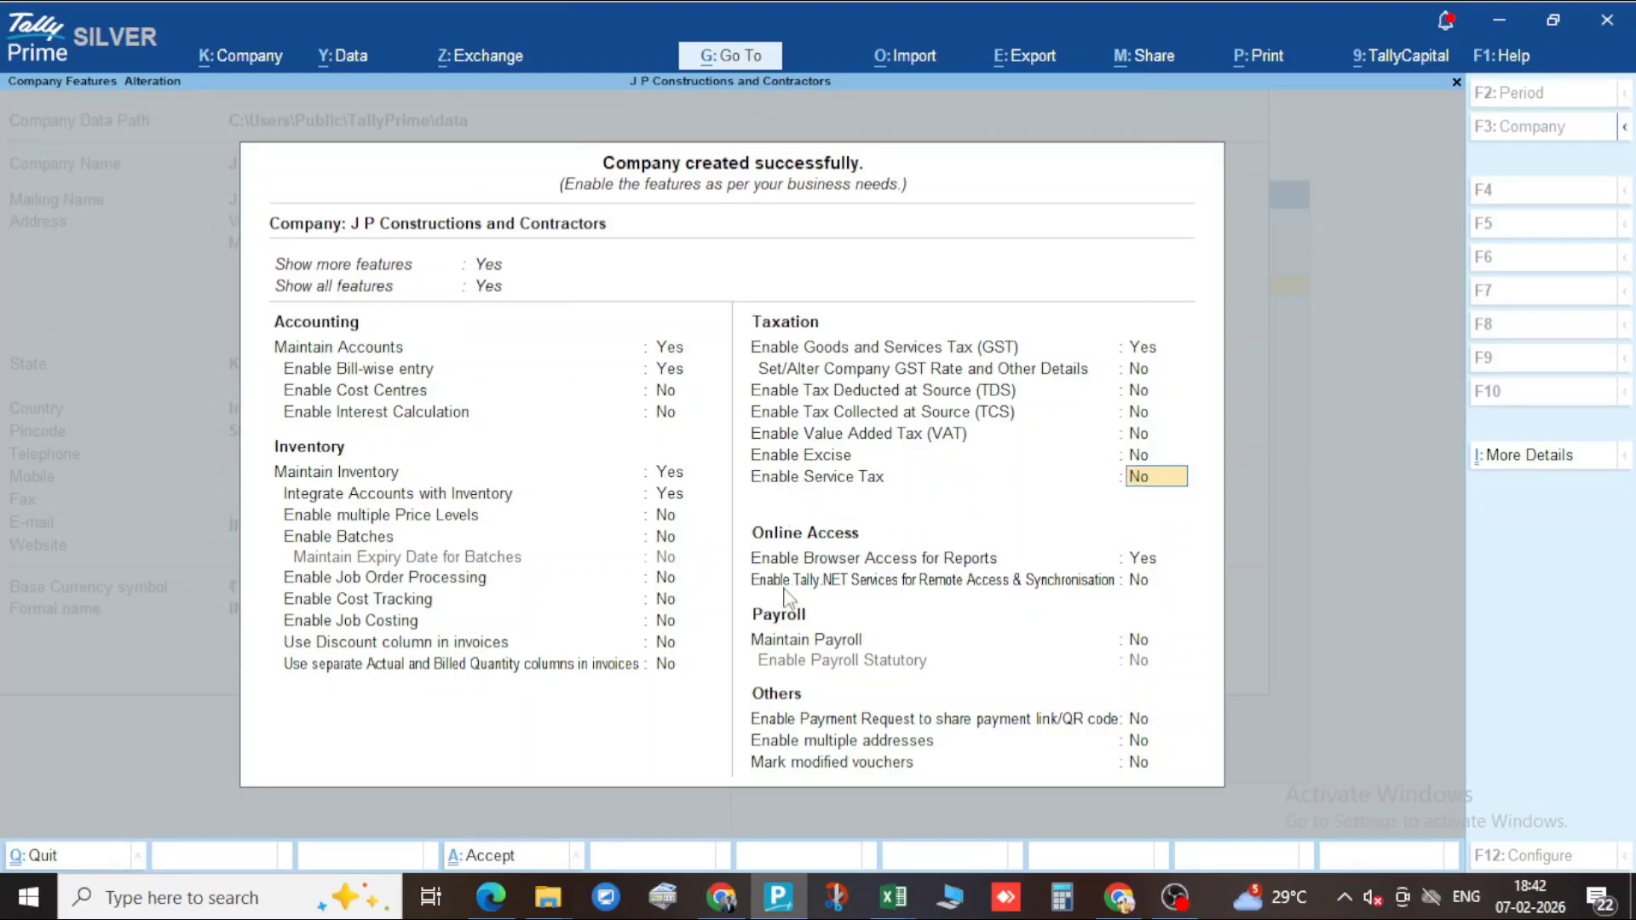
key(Return)
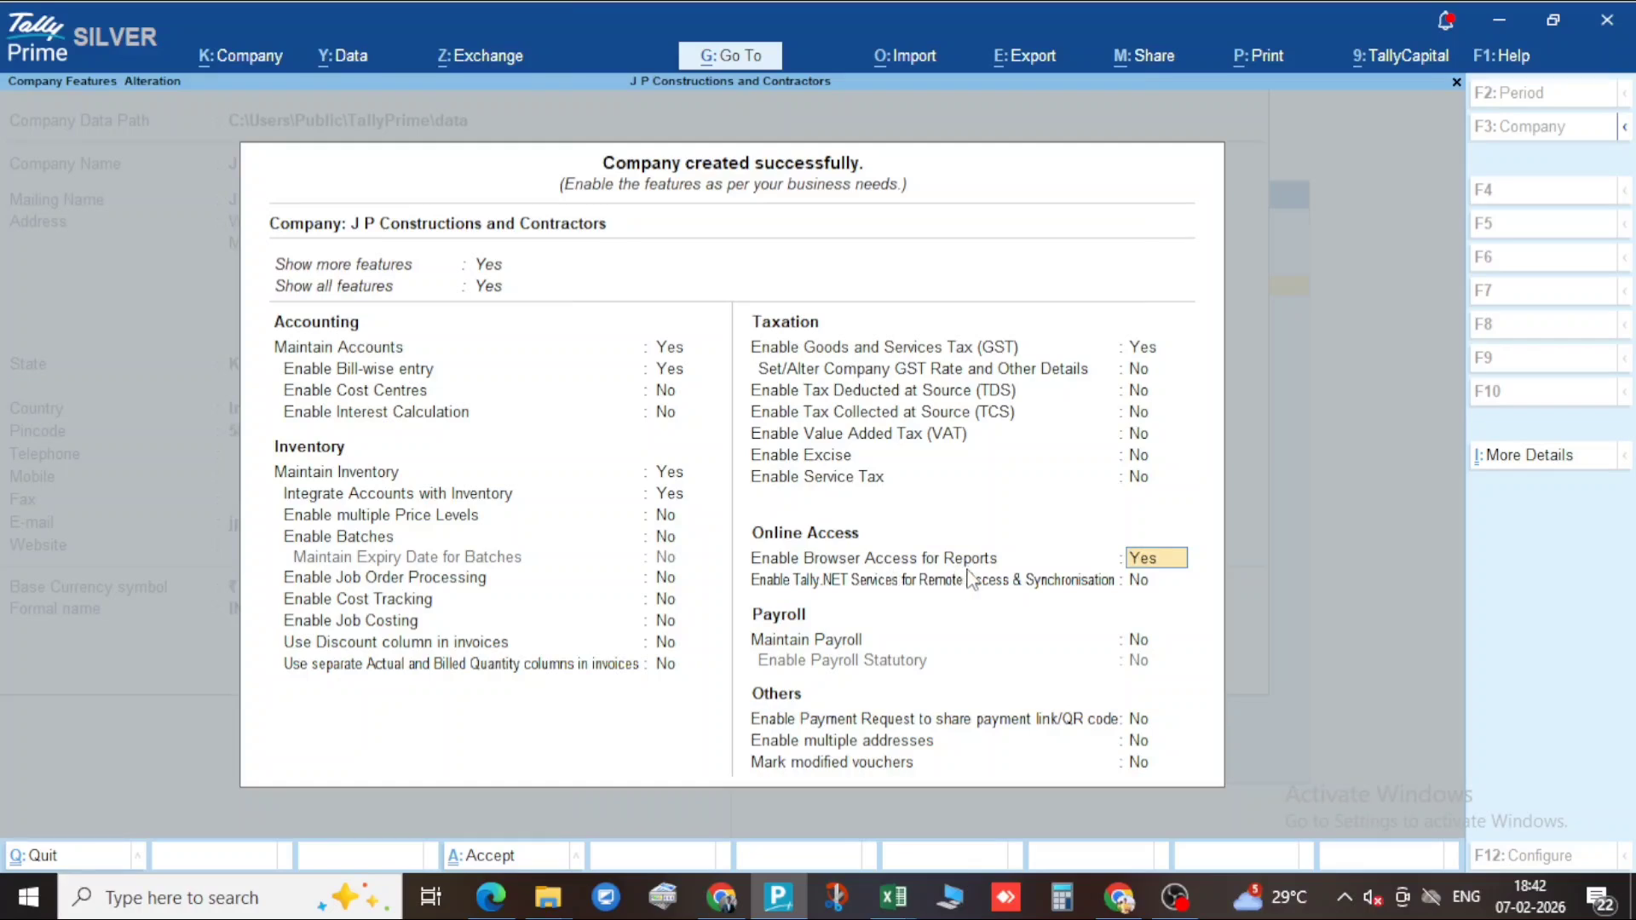
Keep Browser Access for Reports at Yes and the Tally.NET, payroll and other features at No, and accept the company features
key(Return)
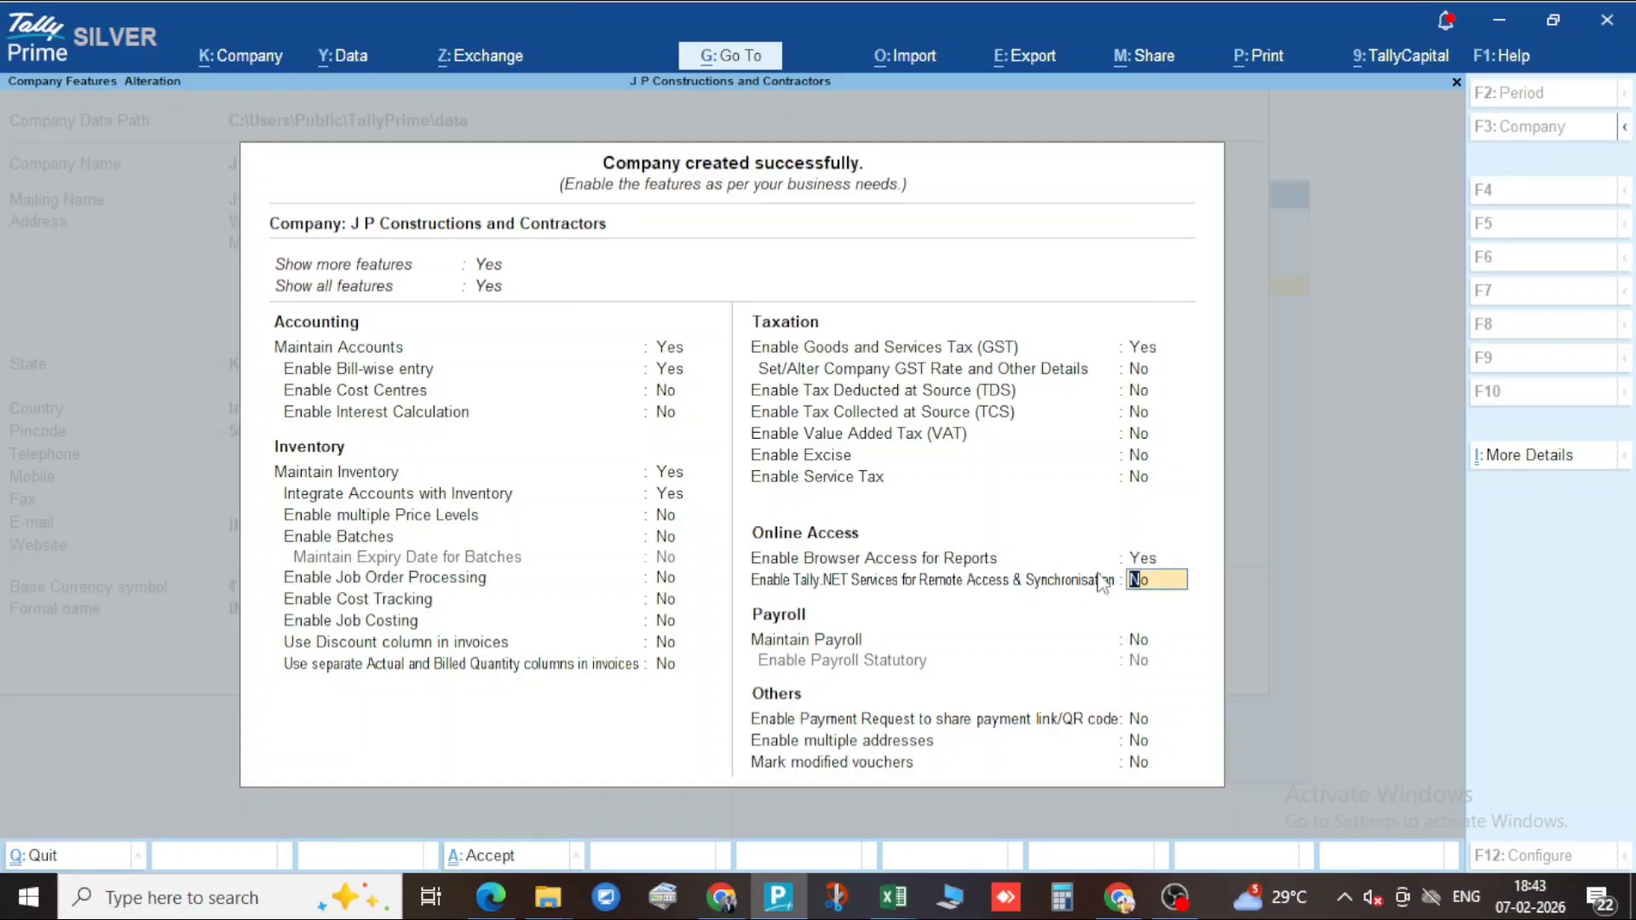
key(Return)
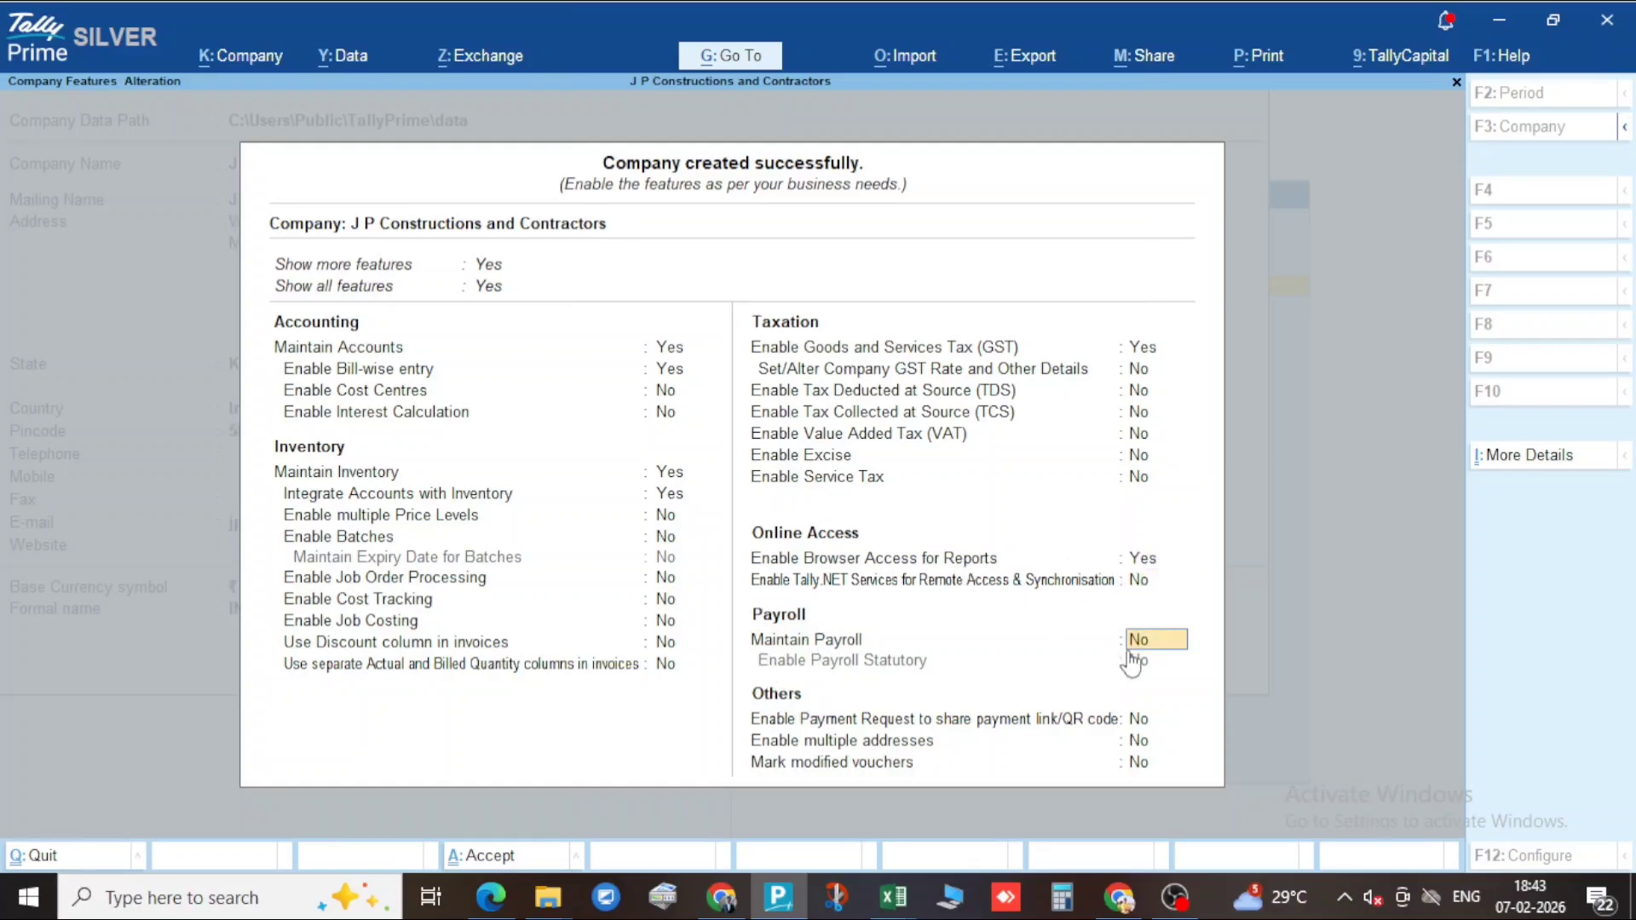
key(Return)
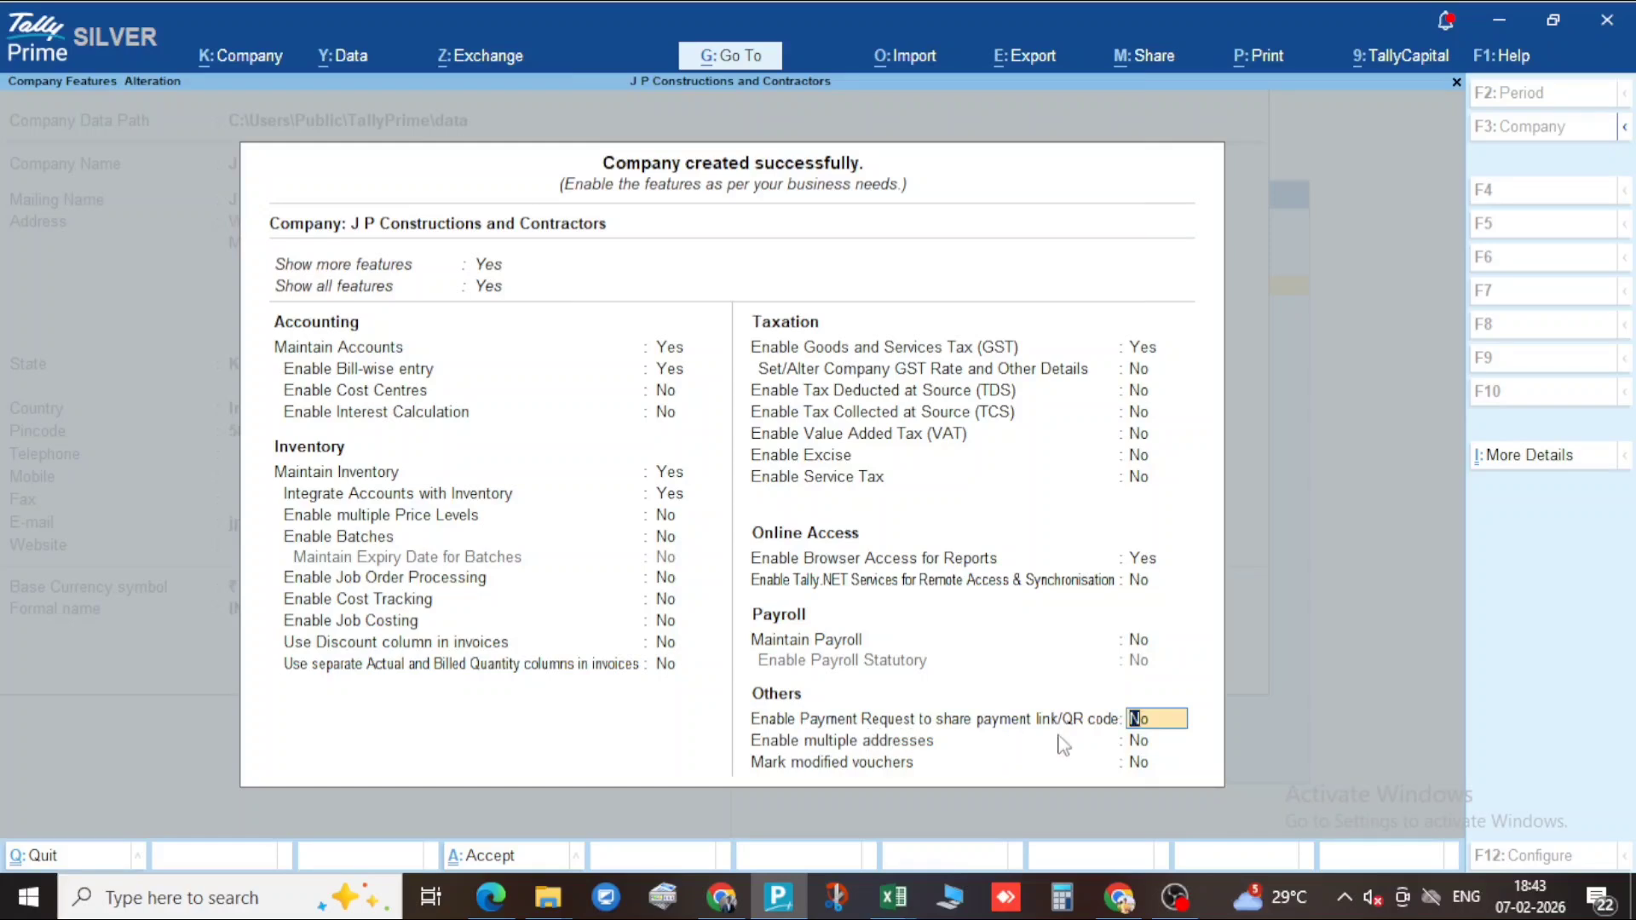
key(Return)
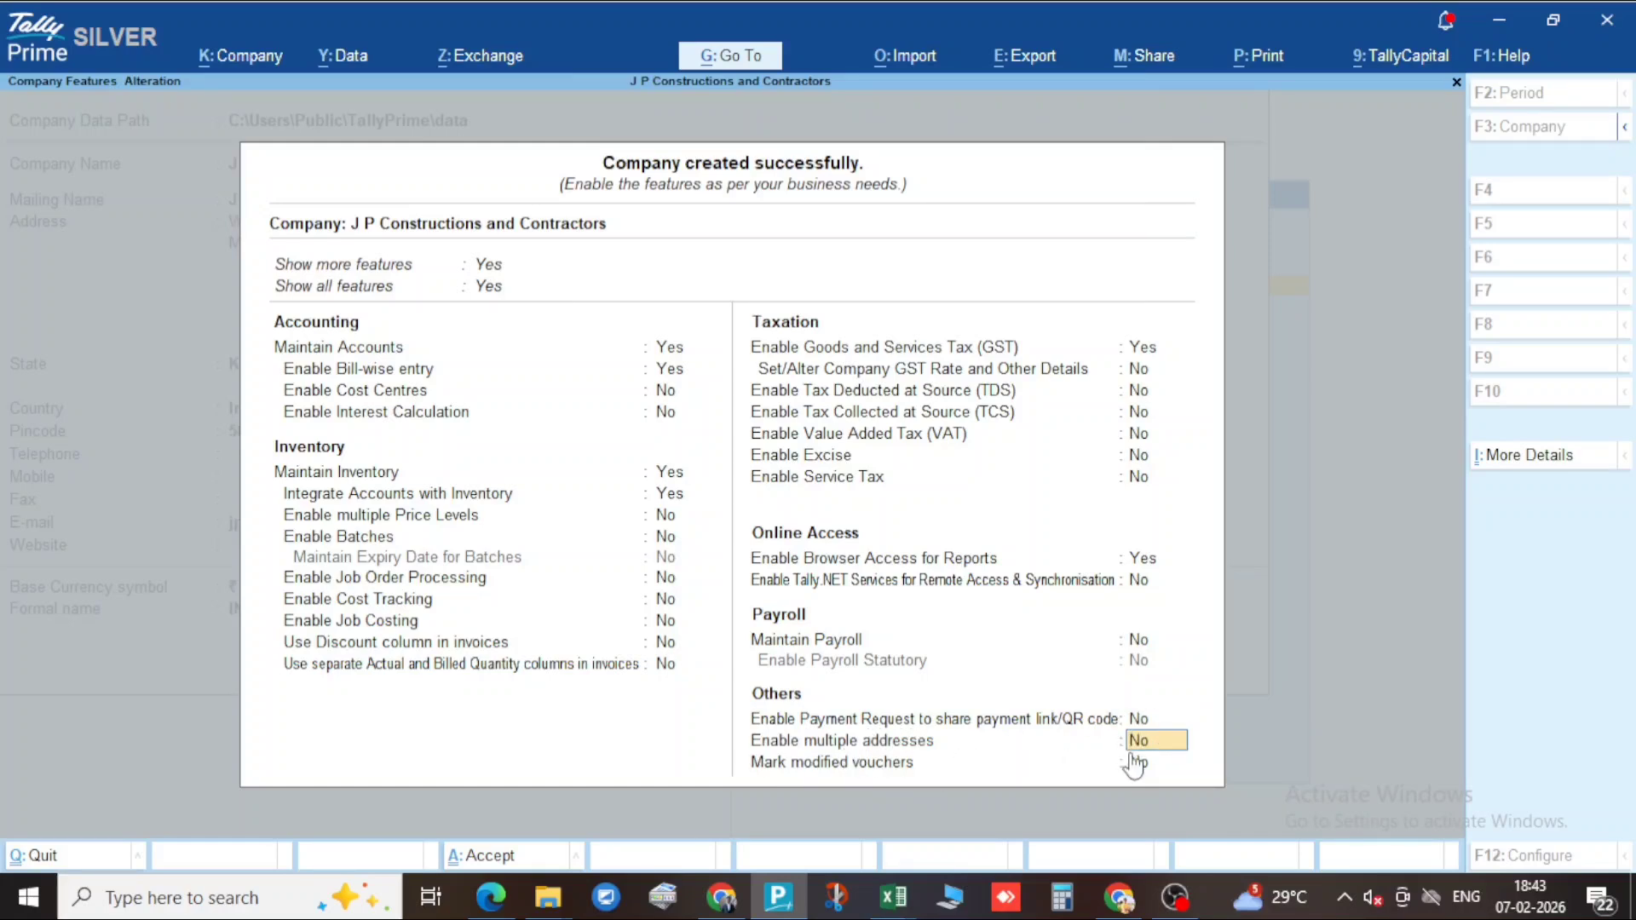
key(Return)
key(Return)
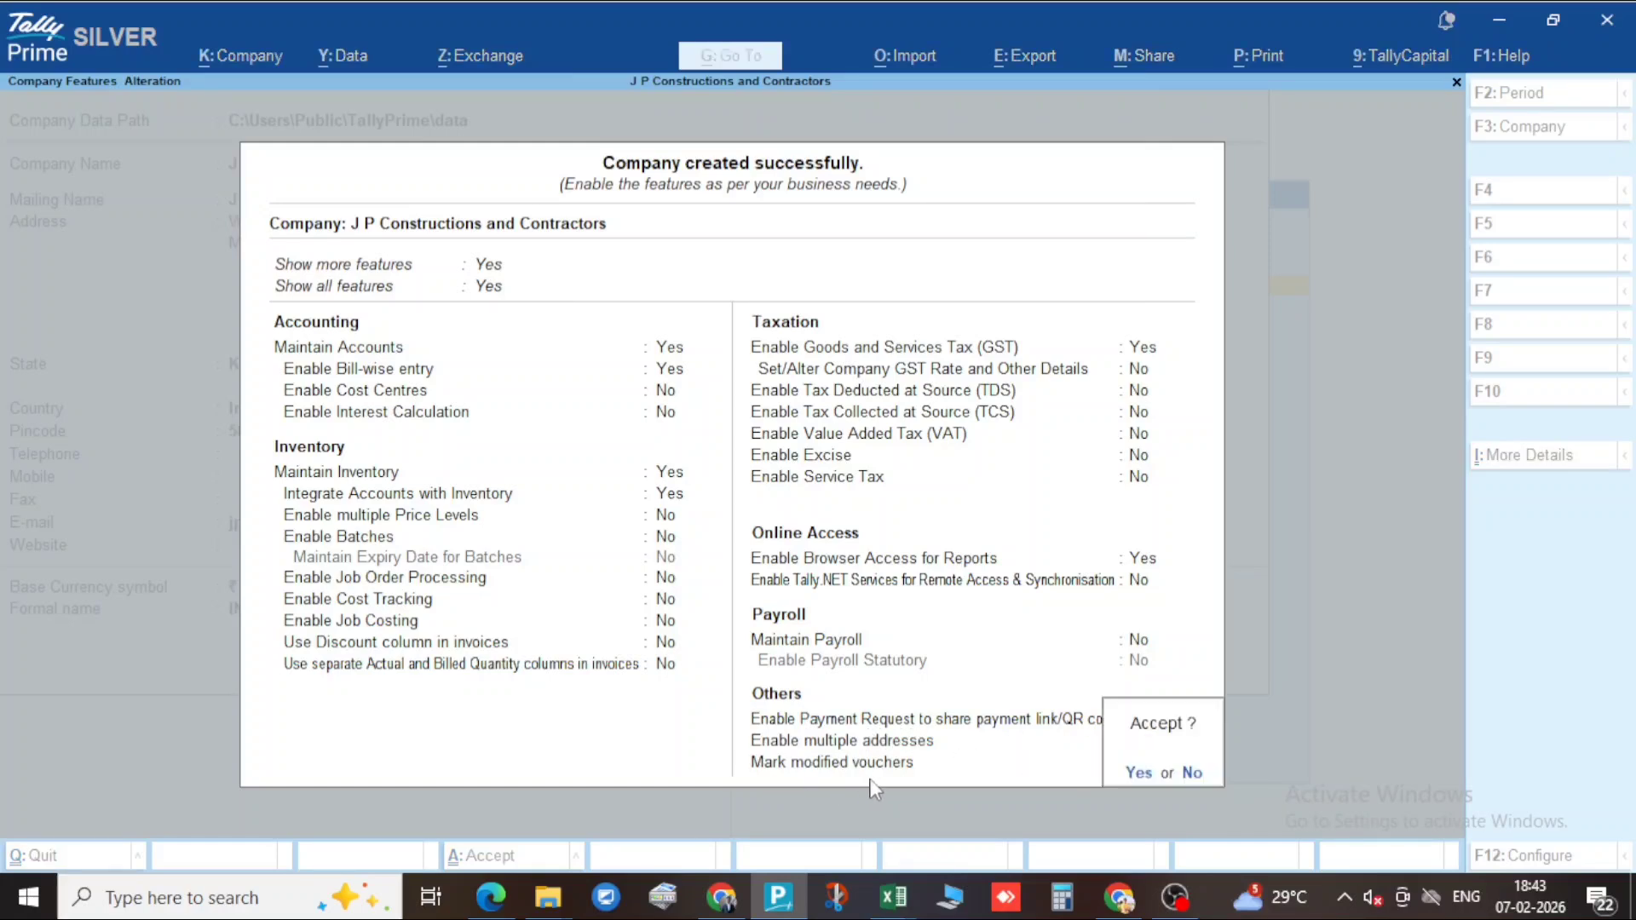
click(1143, 784)
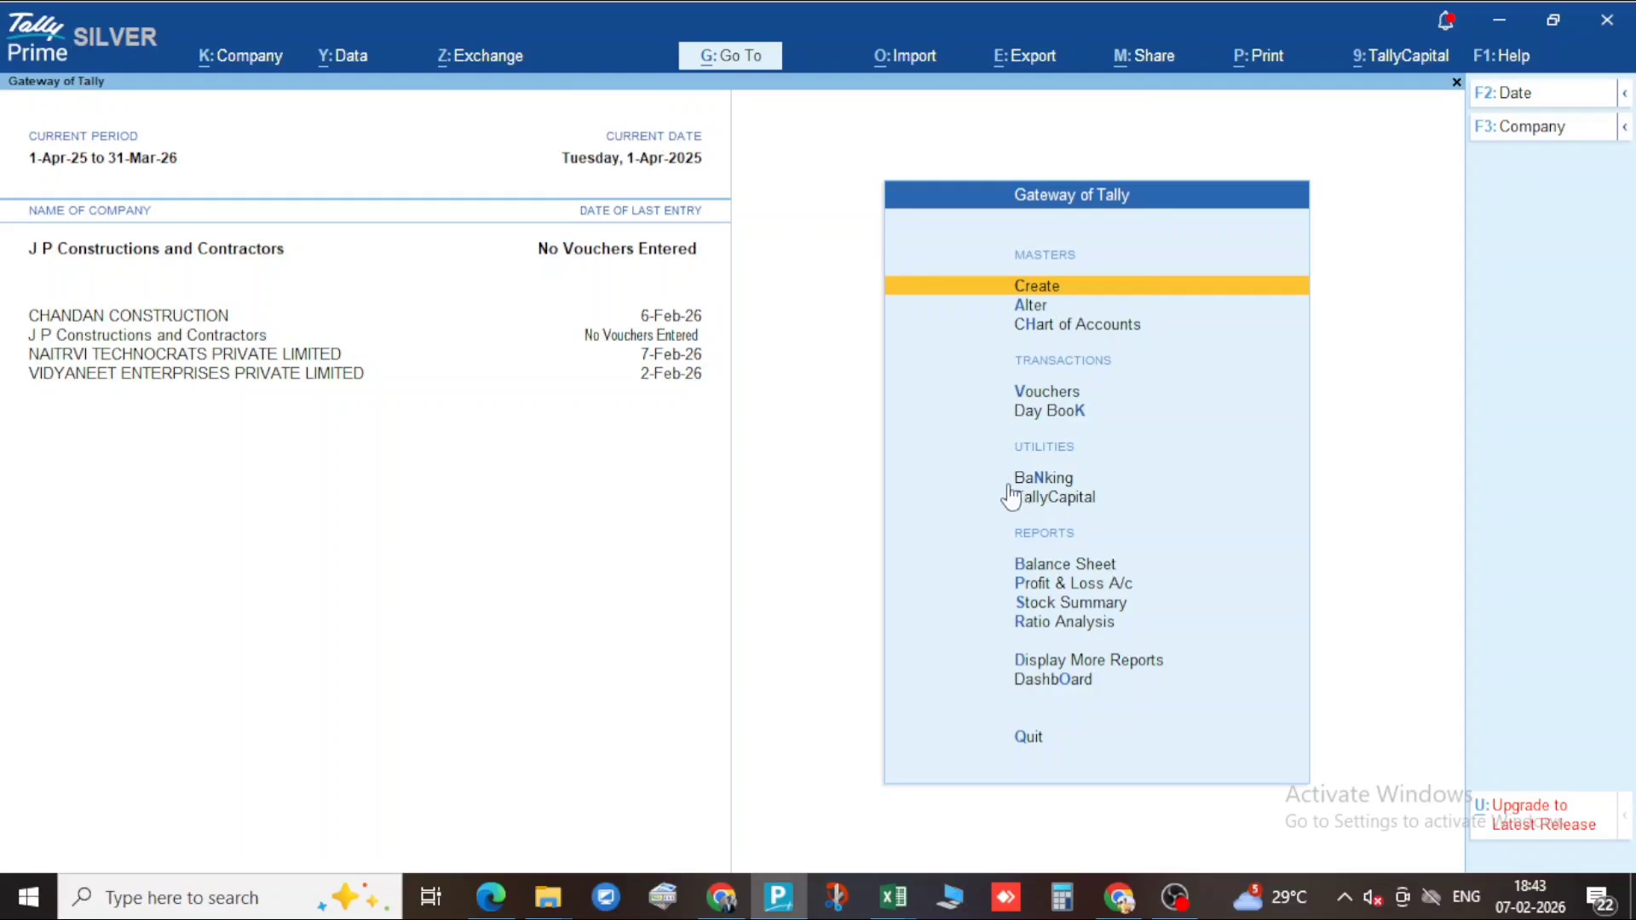
key(Down)
key(Down)
key(Down)
key(Down)
key(Down)
key(Down)
key(Down)
key(Down)
key(Down)
key(Down)
key(Up)
key(Up)
key(Up)
key(Up)
key(Up)
key(Up)
key(Up)
key(Up)
key(Up)
key(Up)
key(Up)
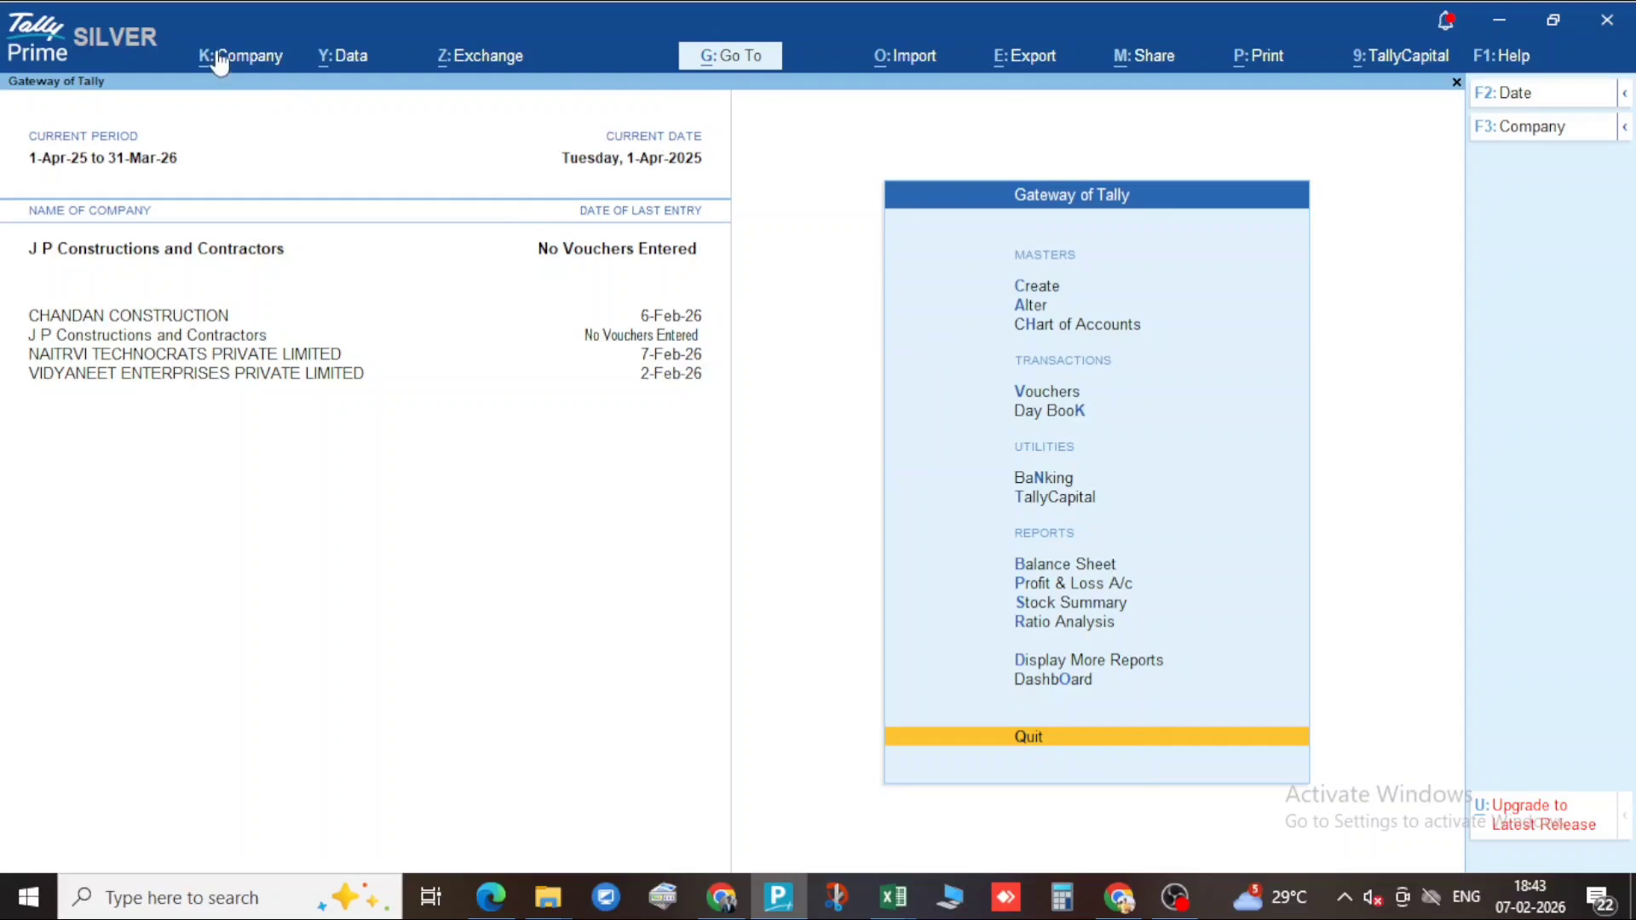
Open the company selection list and look through the companies in the TallyPrime data folder
key(F3)
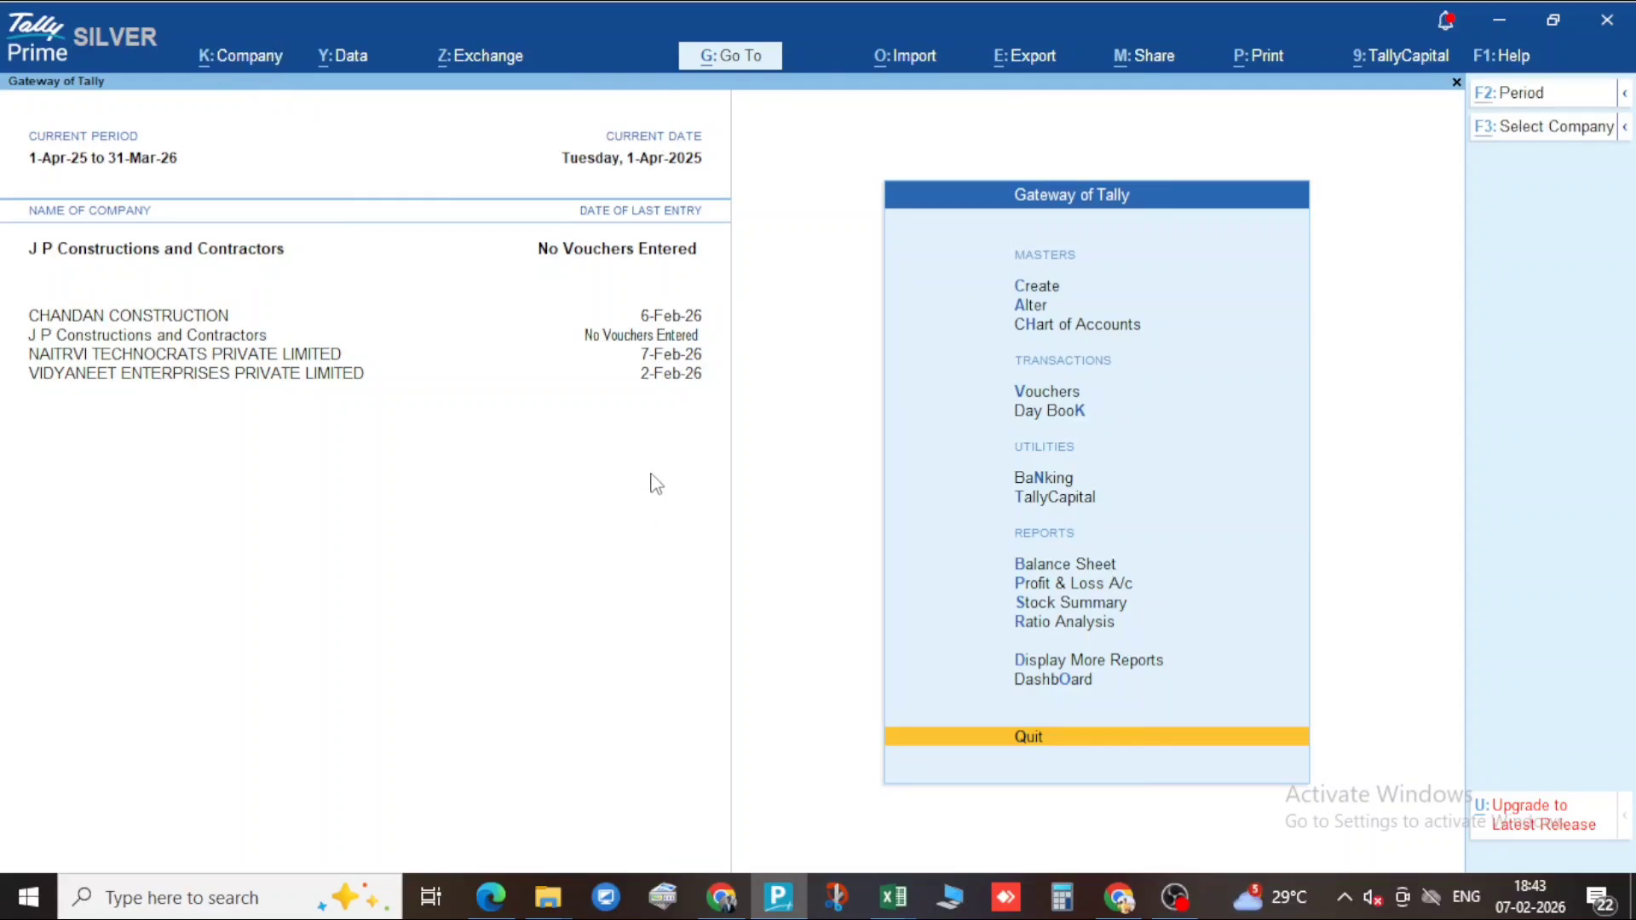
click(564, 421)
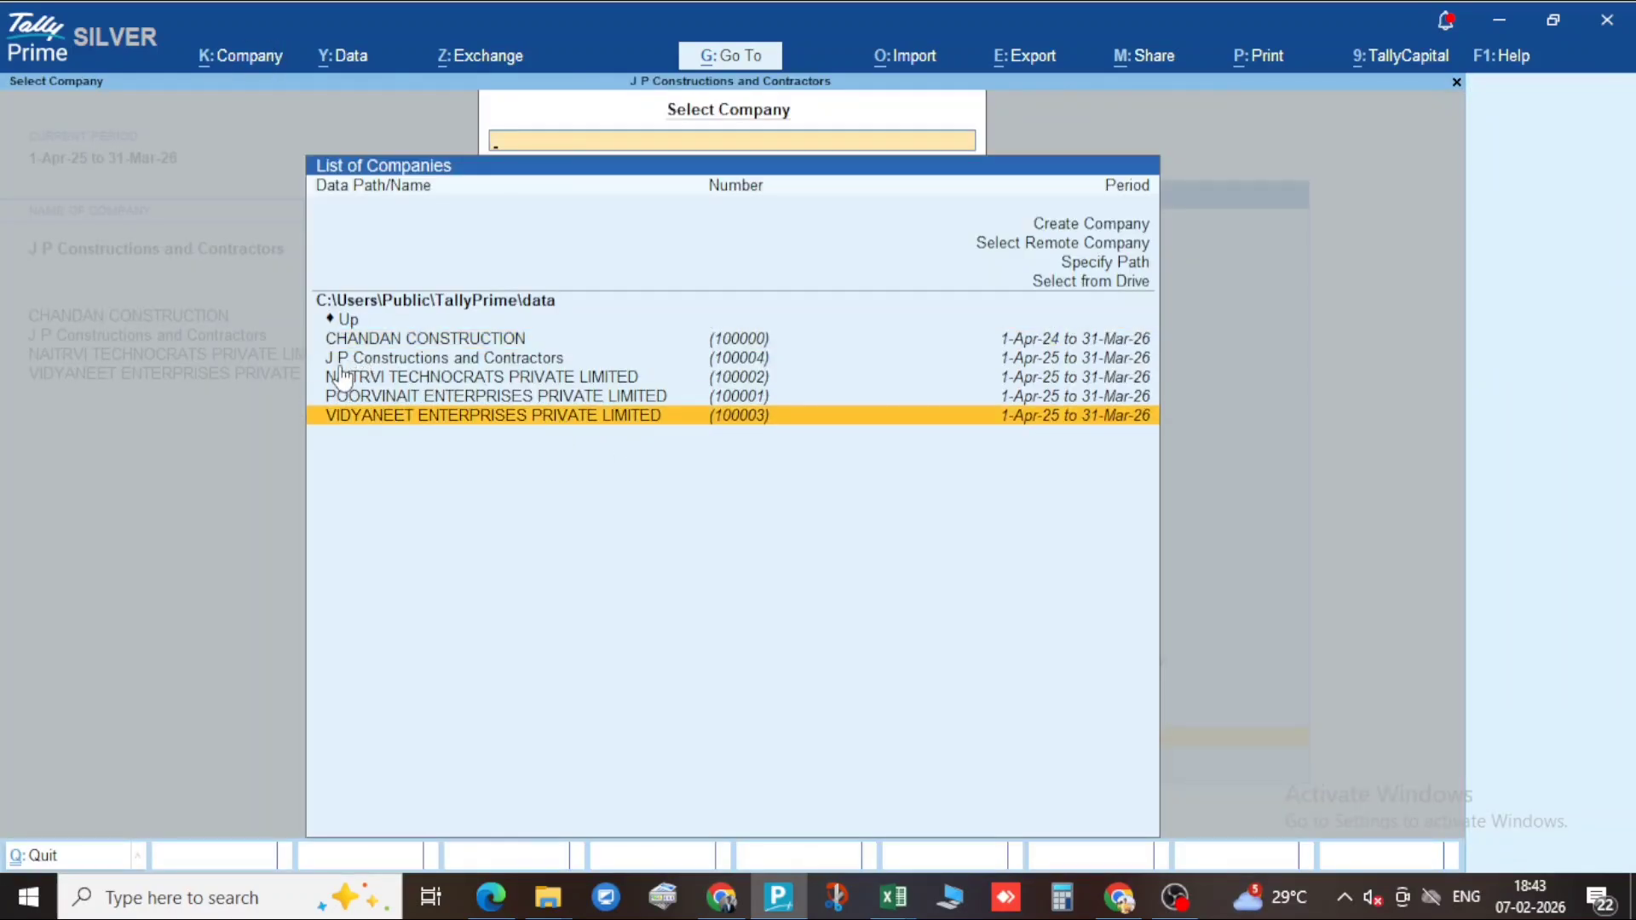
key(Up)
key(Up)
key(Up)
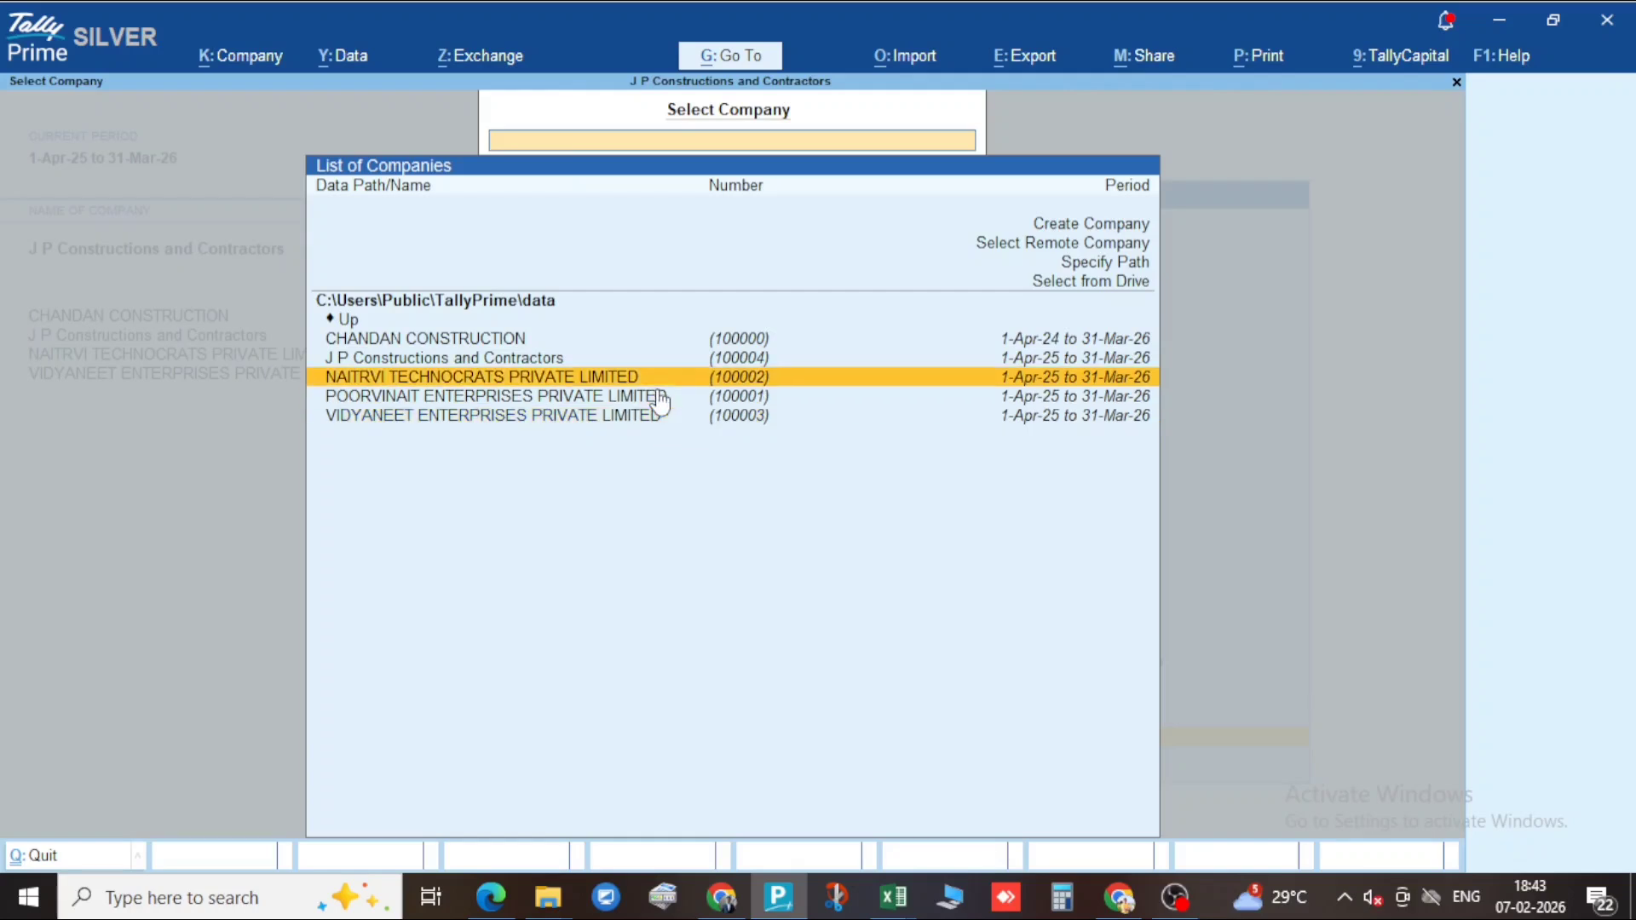